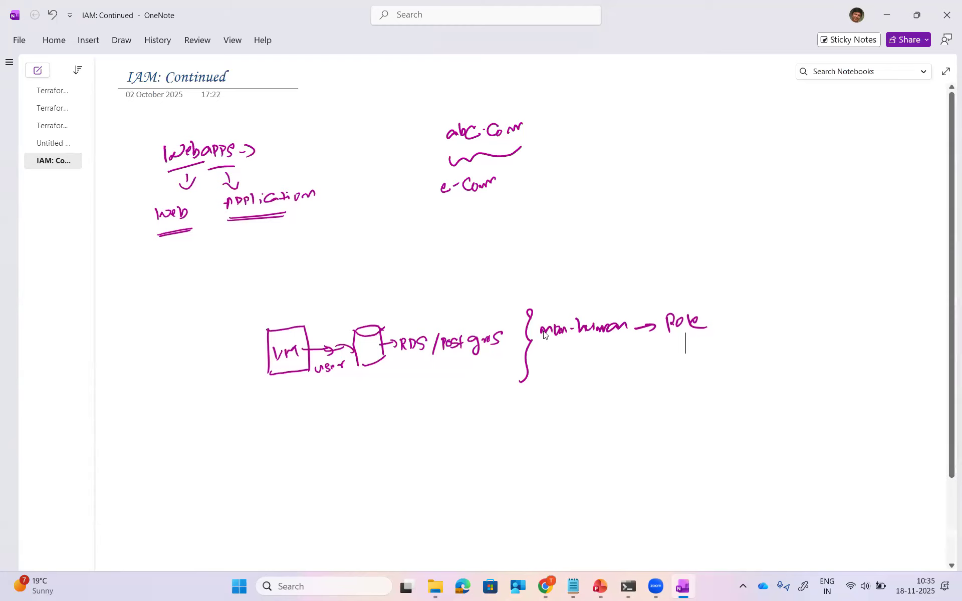
Underline "non-human" in the notes and handwrite "users -> human" below the VM box, ticking the box
drag(543, 331, 613, 329)
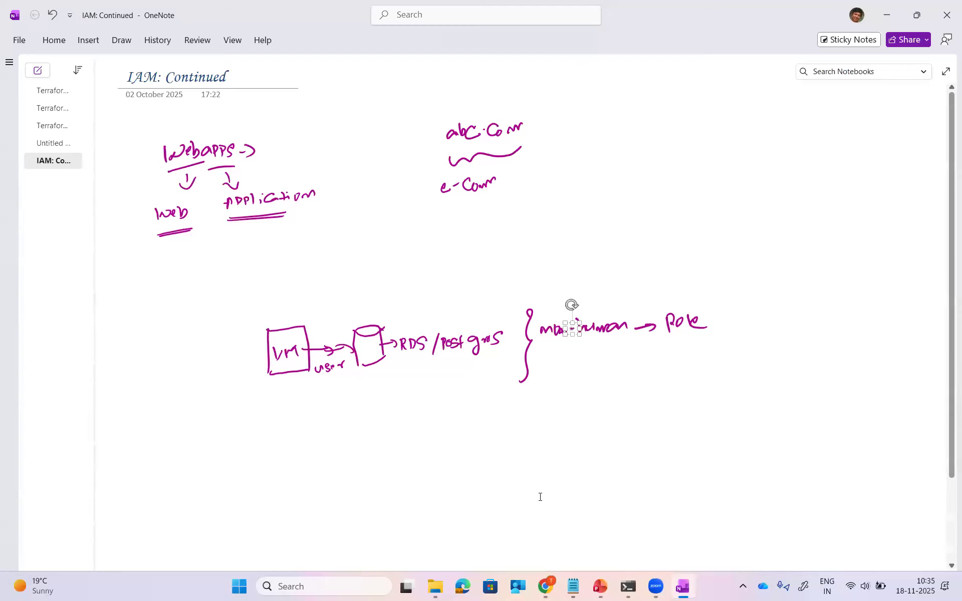
click(540, 497)
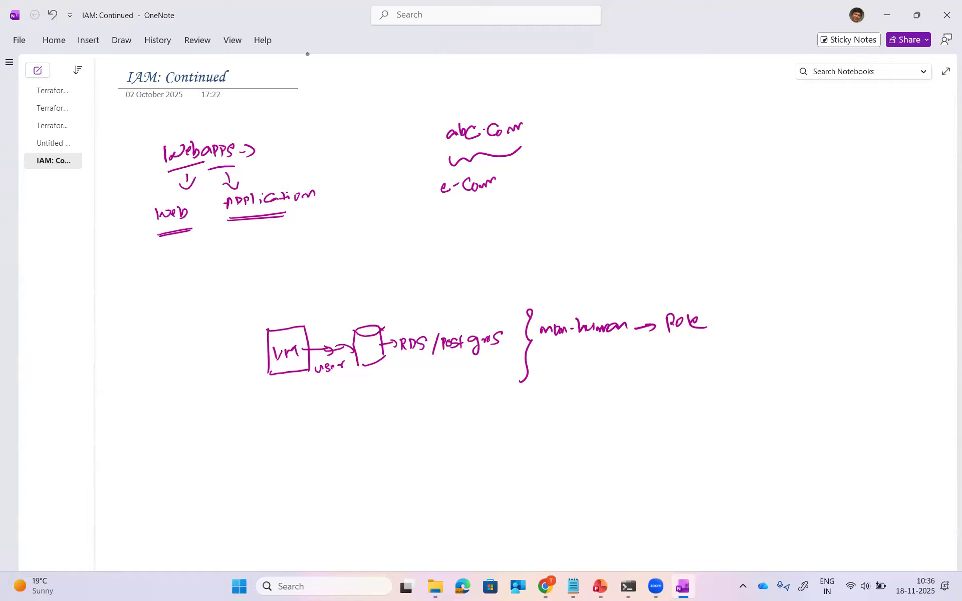
mouse_move(540, 342)
mouse_down()
mouse_move(551, 334)
mouse_move(593, 350)
mouse_up()
drag(164, 426, 172, 435)
drag(179, 430, 207, 426)
mouse_move(210, 419)
mouse_down()
mouse_move(214, 430)
mouse_move(264, 420)
mouse_move(300, 378)
mouse_up()
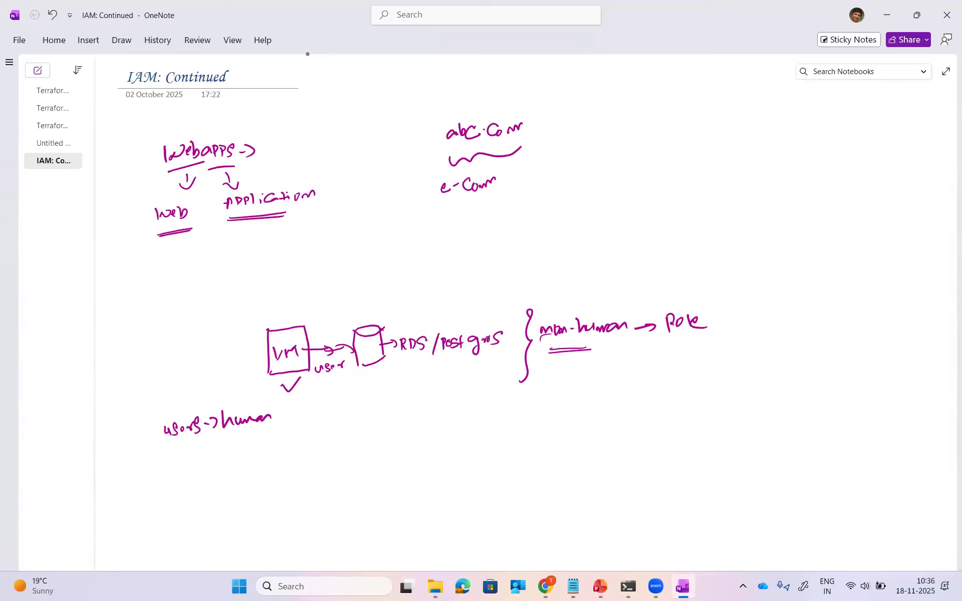
Tick the database cylinder and handwrite "Role" above the arrow joining it to the VM box
mouse_move(364, 374)
mouse_down()
mouse_move(371, 382)
mouse_move(389, 367)
mouse_up()
mouse_move(311, 301)
mouse_down()
mouse_move(328, 317)
mouse_move(347, 312)
mouse_up()
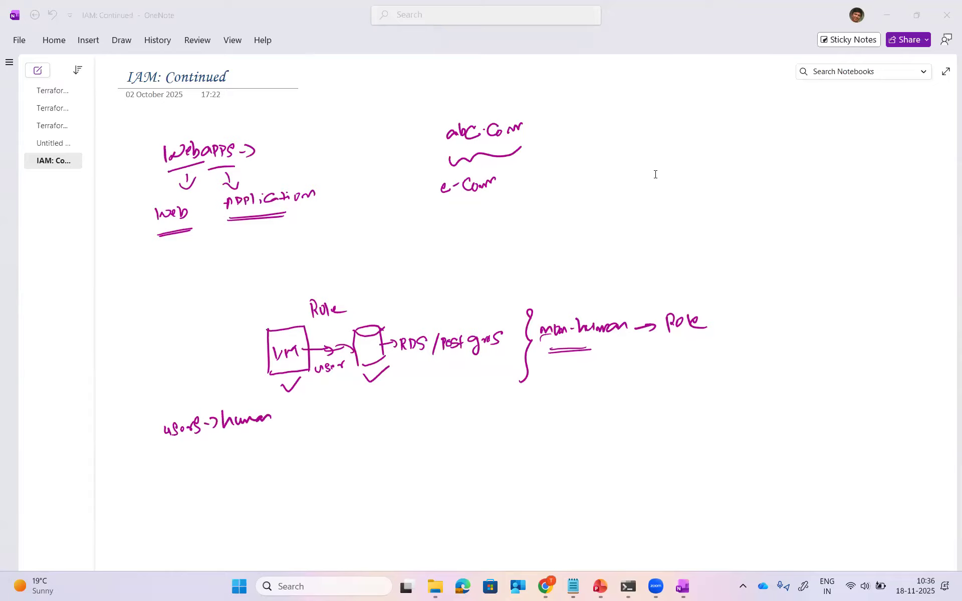
Switch to the AWS console in Chrome and start creating a new role from the IAM Roles list
key(alt+Tab)
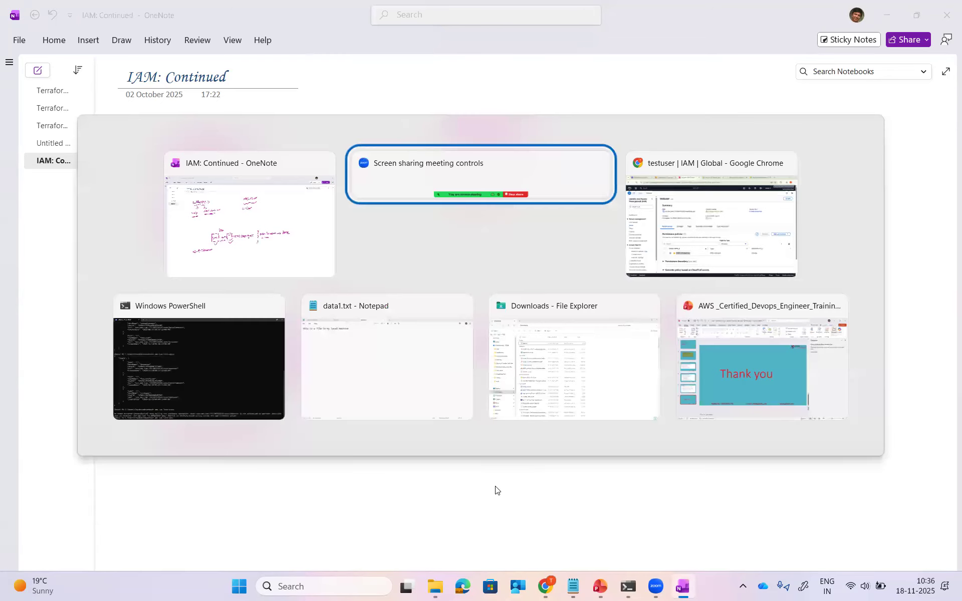
key(alt+Tab)
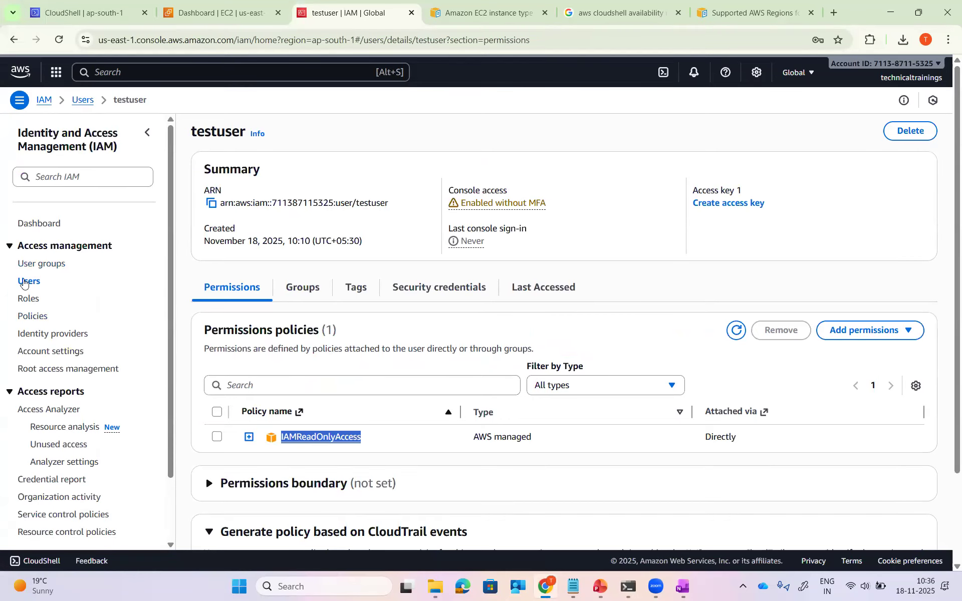
click(26, 300)
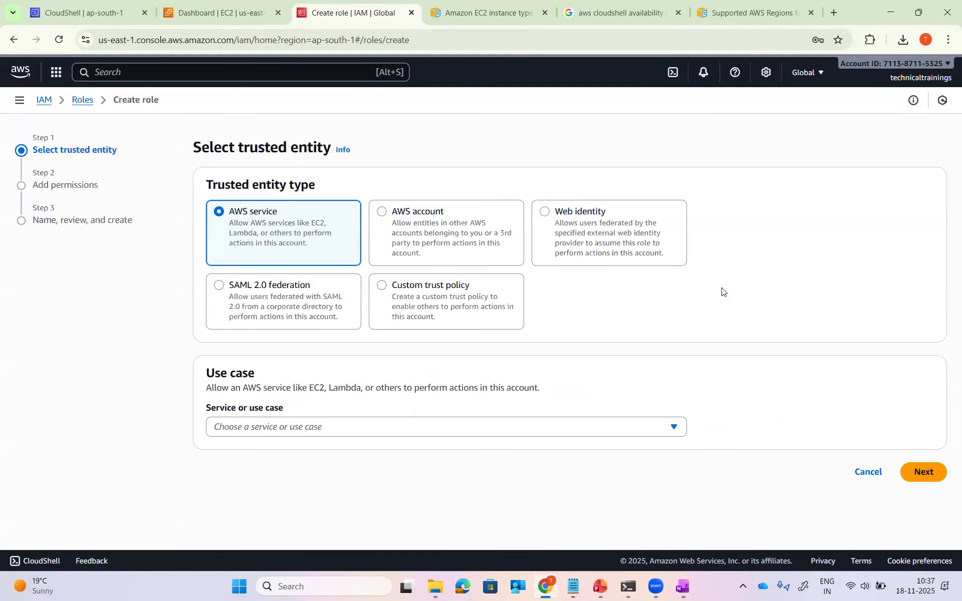
click(45, 100)
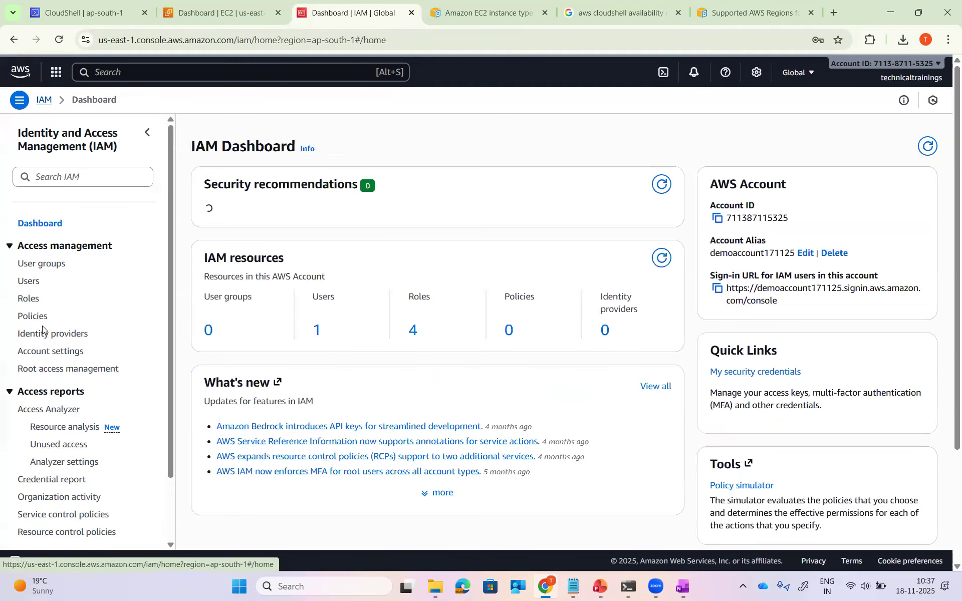
click(31, 300)
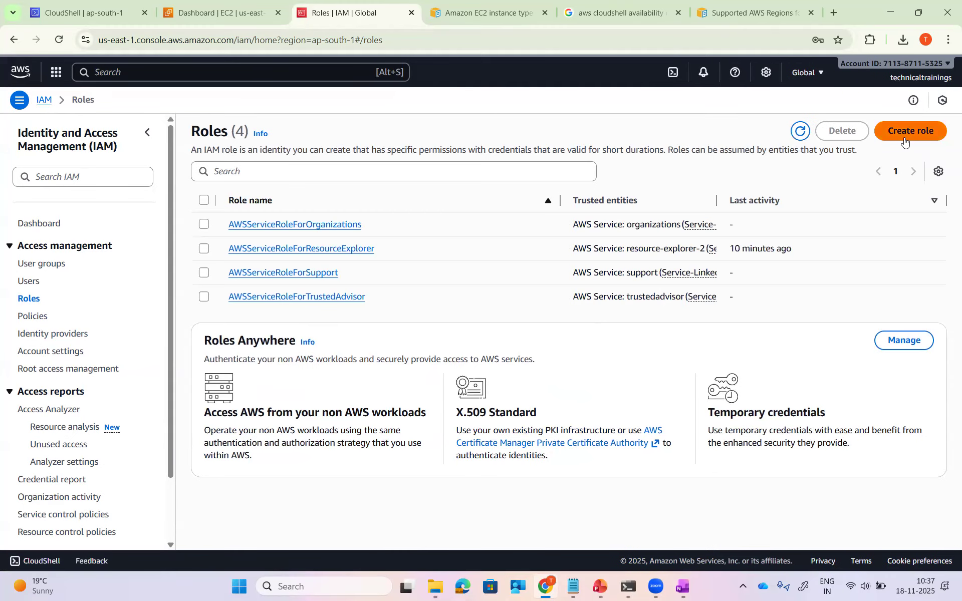
click(905, 142)
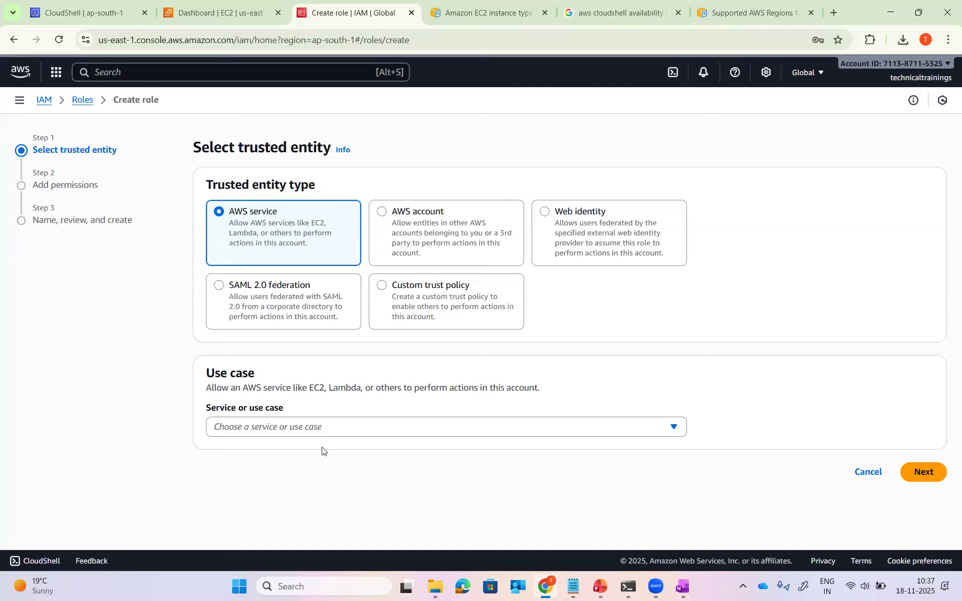
Choose EC2 as the service and use case for the AWS service trusted entity, and continue to the permissions
click(286, 429)
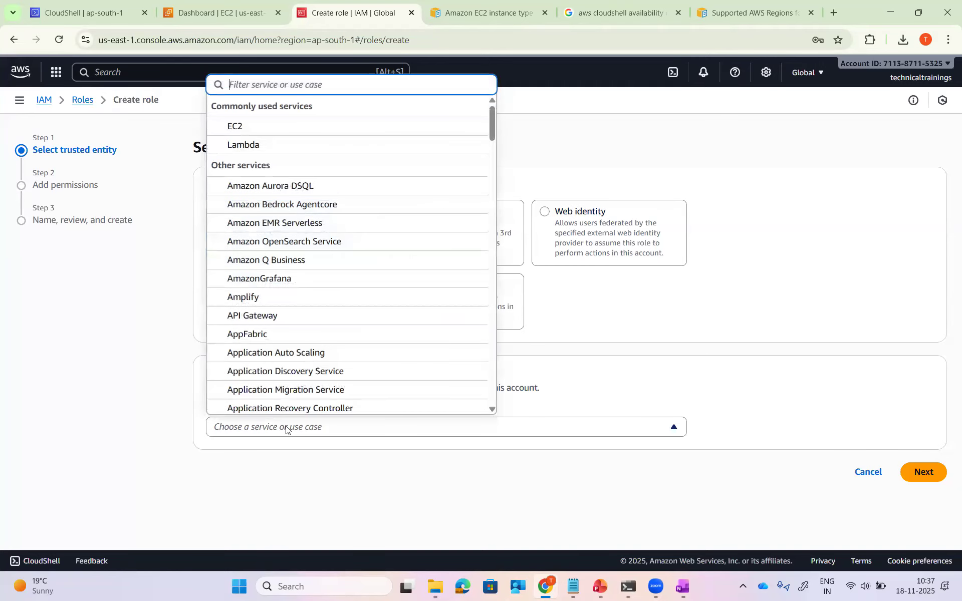
text(ec2)
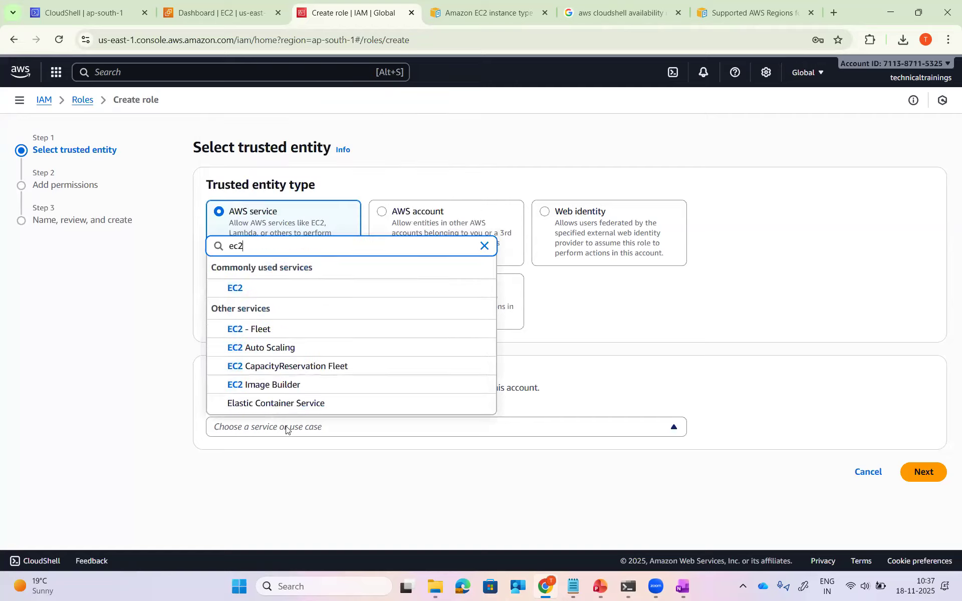
click(305, 287)
scroll(509, 327, down, 4)
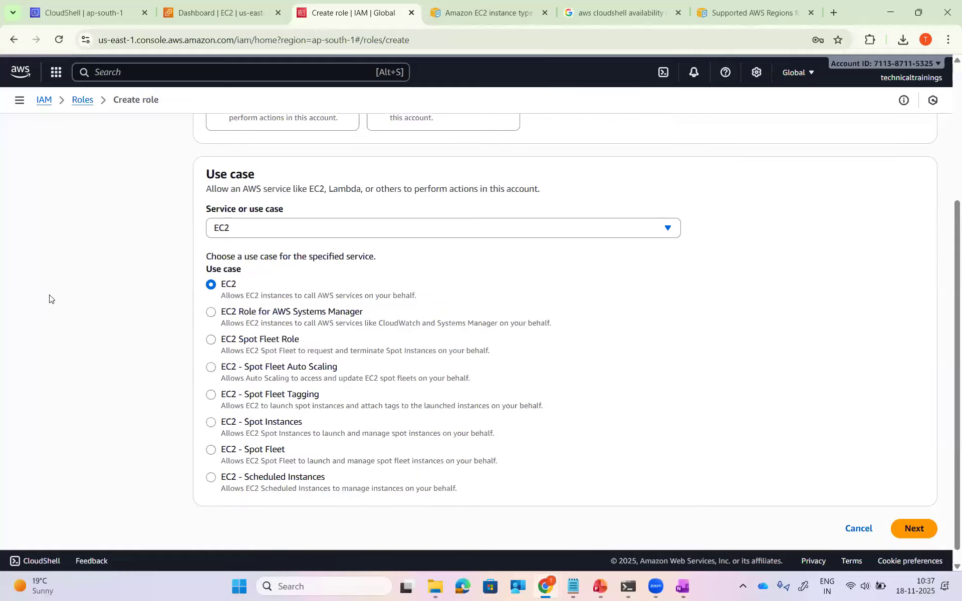
scroll(946, 569, down, 1)
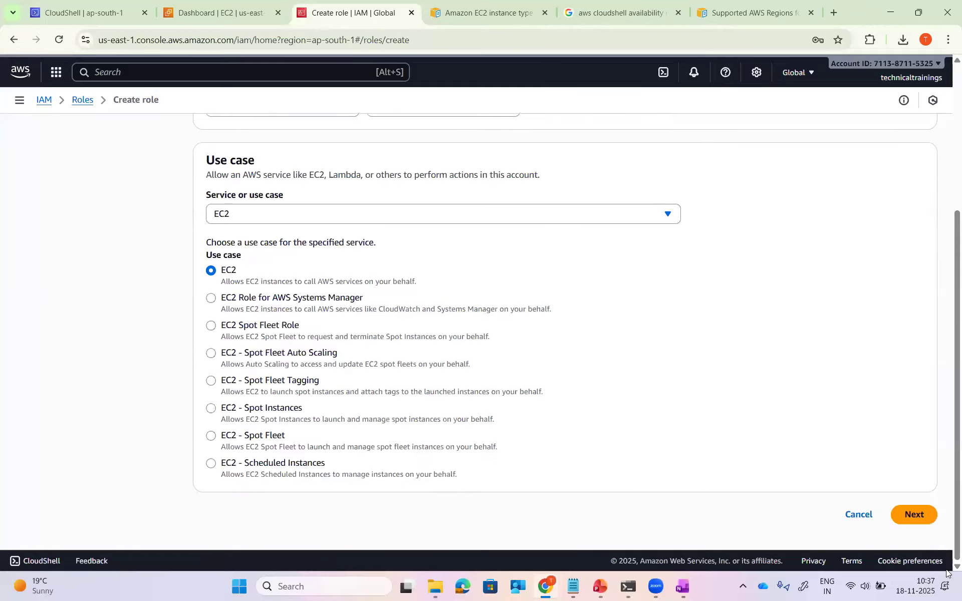
click(915, 519)
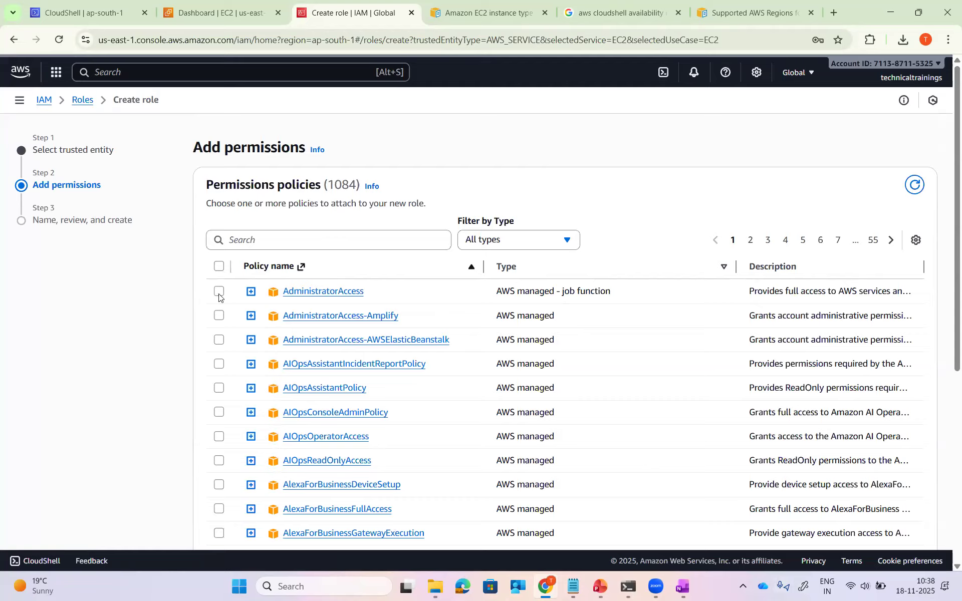
Attach the AdministratorAccess policy to the new role and continue to the naming and review stage
click(277, 240)
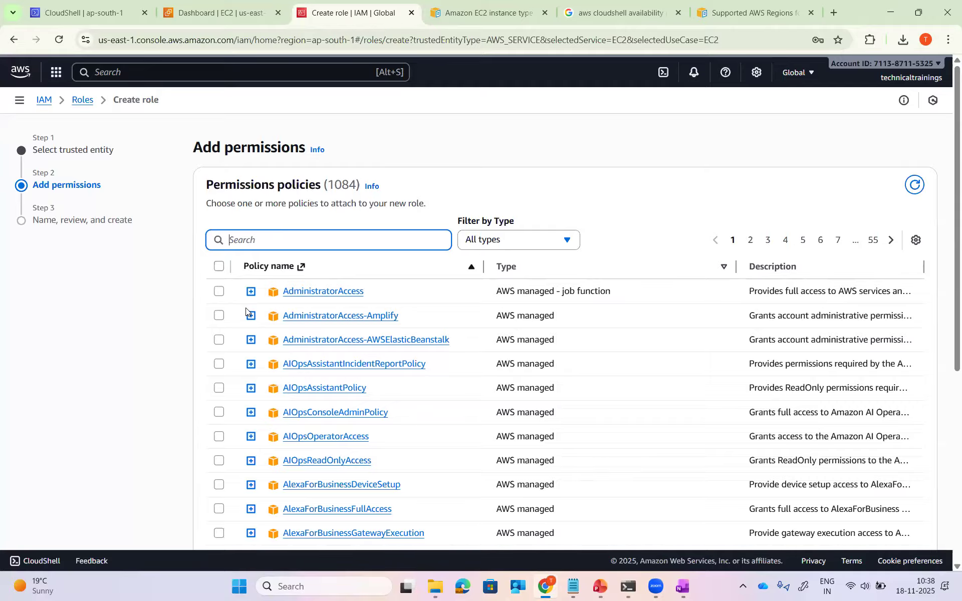
click(219, 291)
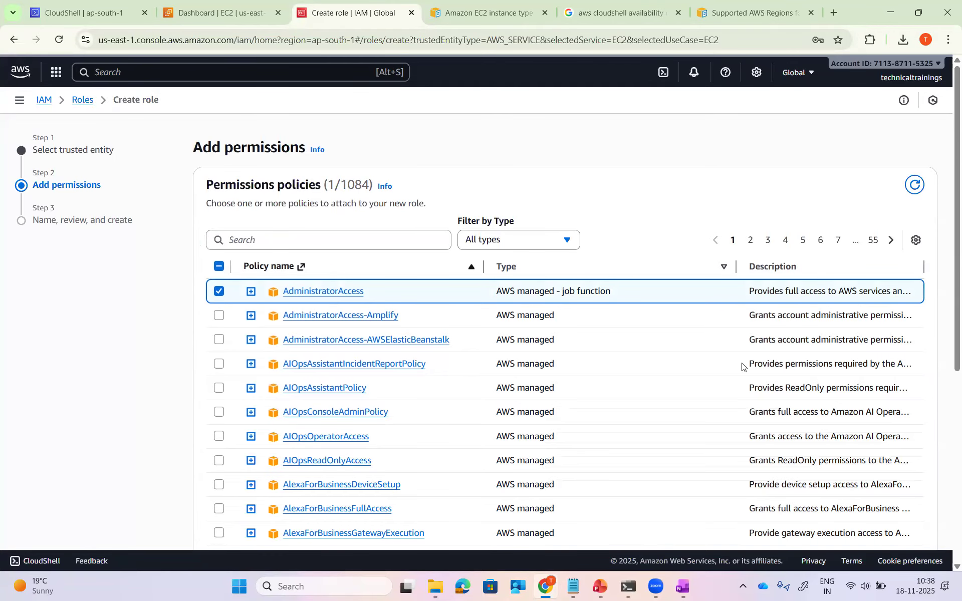
scroll(742, 366, down, 6)
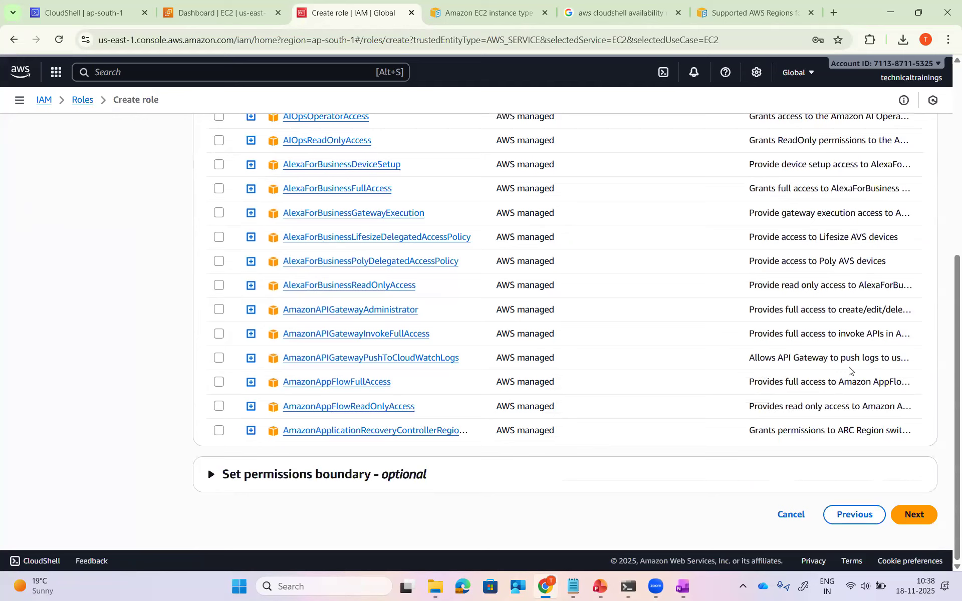
click(909, 524)
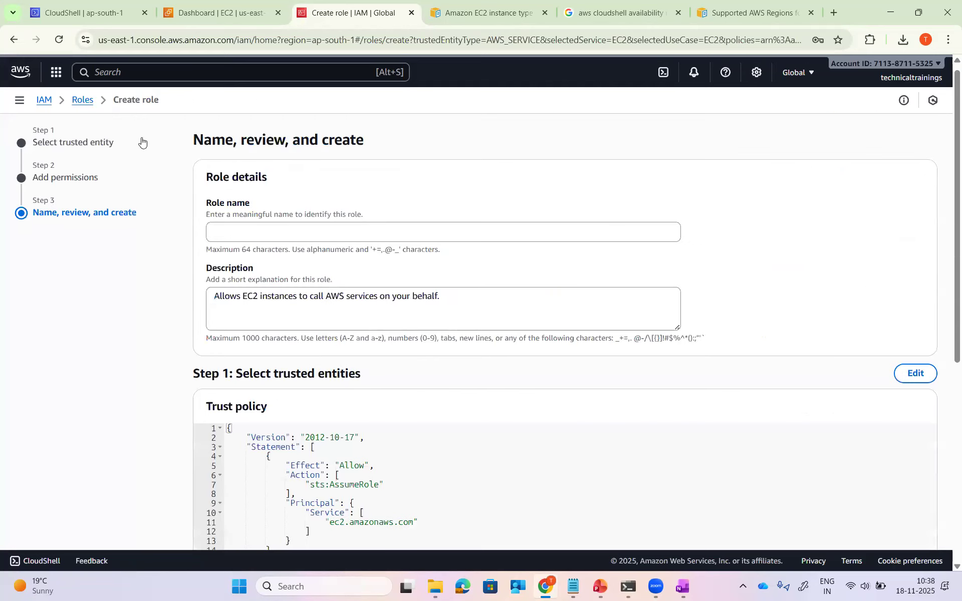
Name the role demoec2 and review its default description
click(238, 225)
text(demoec2)
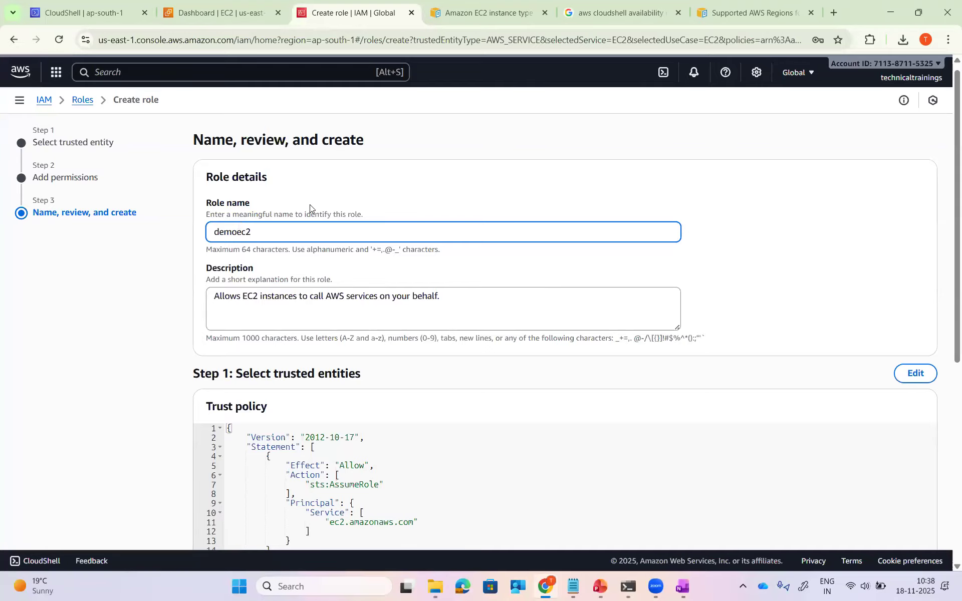
click(354, 296)
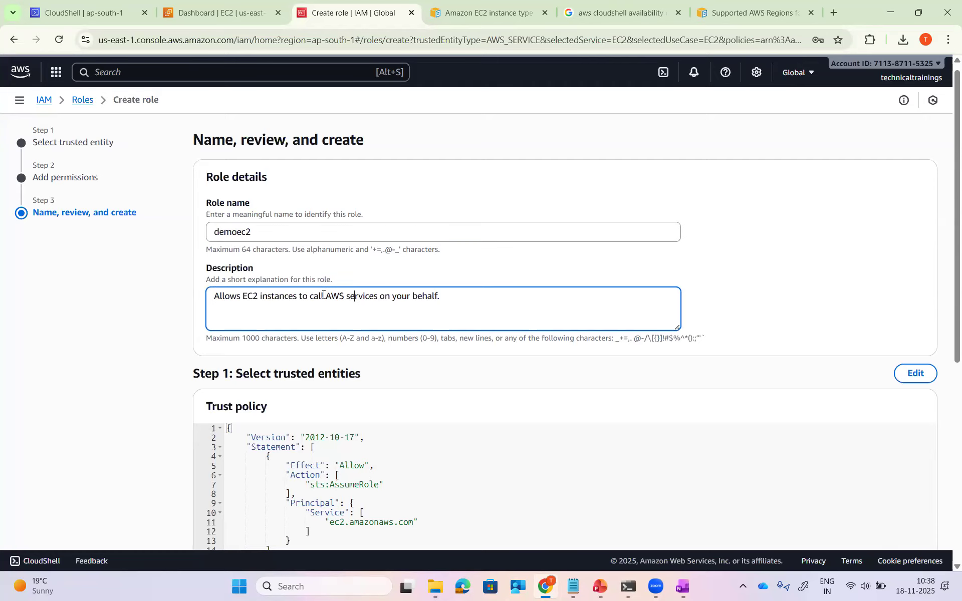
drag(324, 296, 477, 318)
click(270, 309)
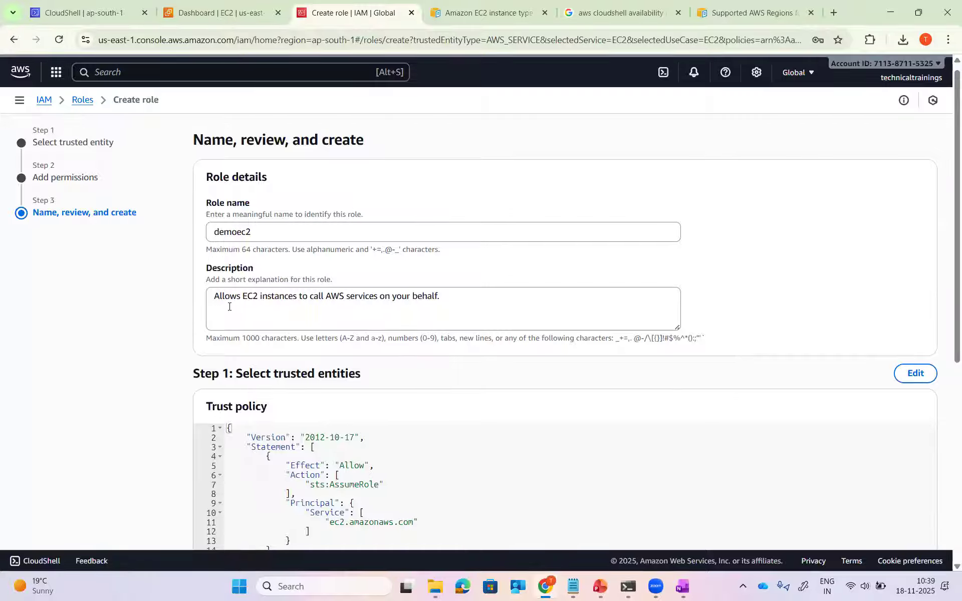
drag(334, 297, 435, 300)
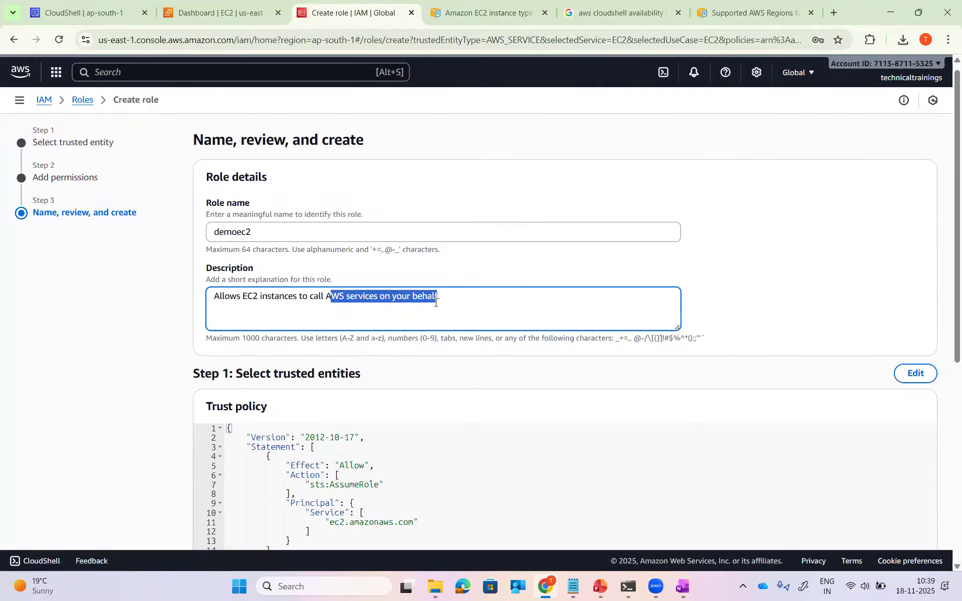
click(499, 299)
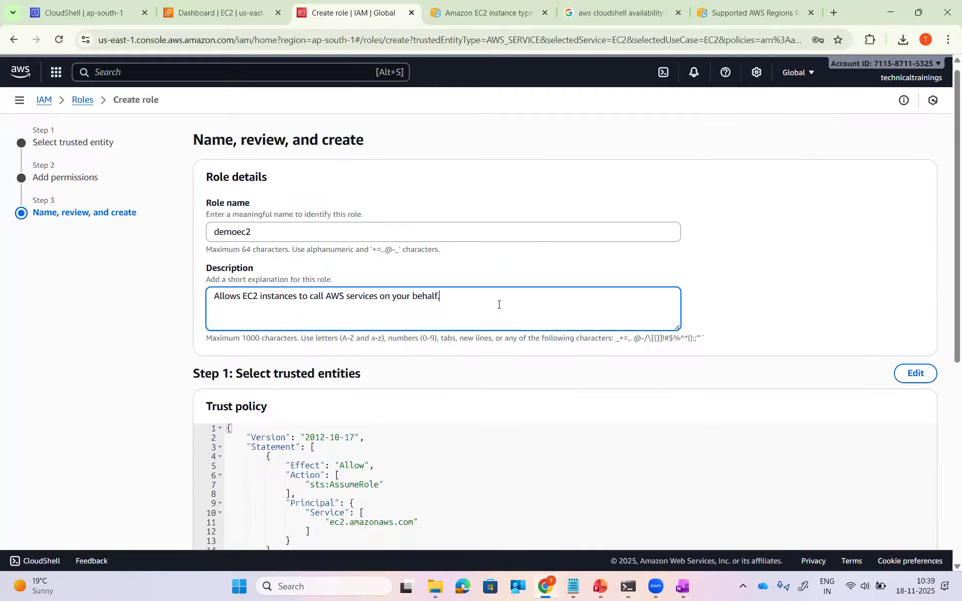
Examine the role's trust policy, including its statement, the sts:AssumeRole action and the service principal
scroll(498, 304, down, 3)
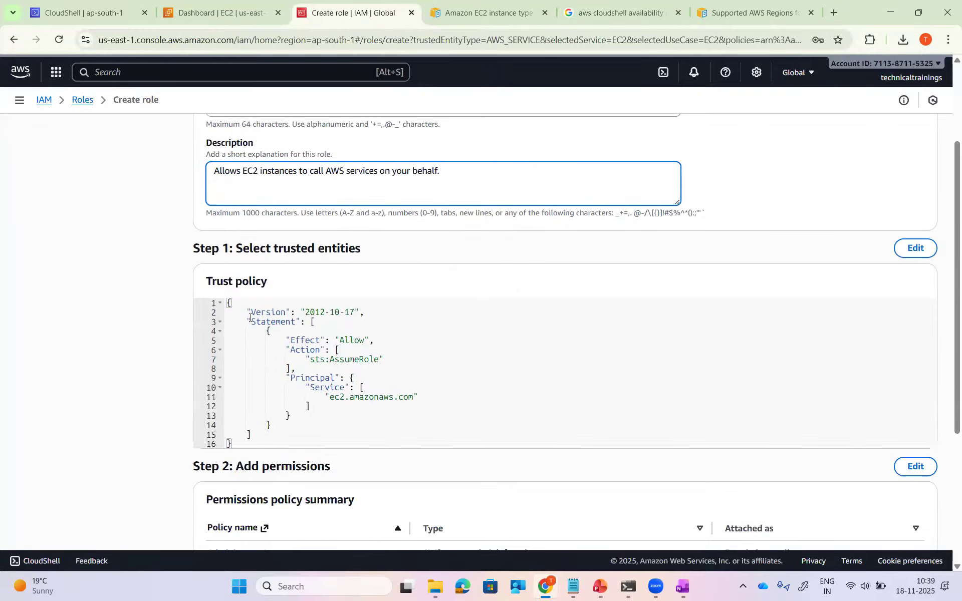
drag(249, 322, 327, 338)
click(365, 348)
click(306, 313)
drag(338, 313, 343, 317)
drag(252, 321, 333, 343)
click(338, 348)
click(261, 321)
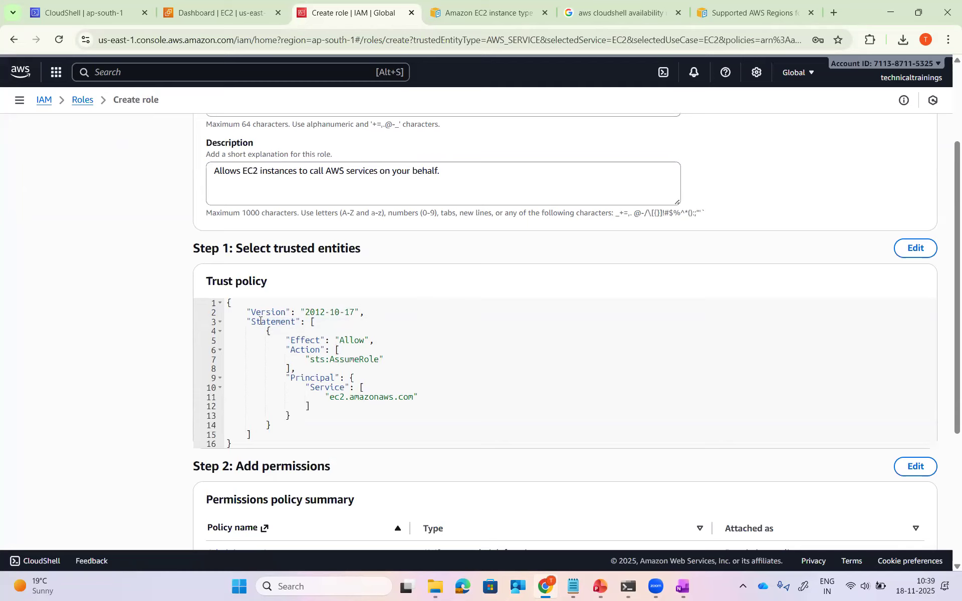
double_click(260, 321)
click(363, 353)
drag(325, 359, 378, 359)
click(493, 367)
drag(301, 388, 335, 396)
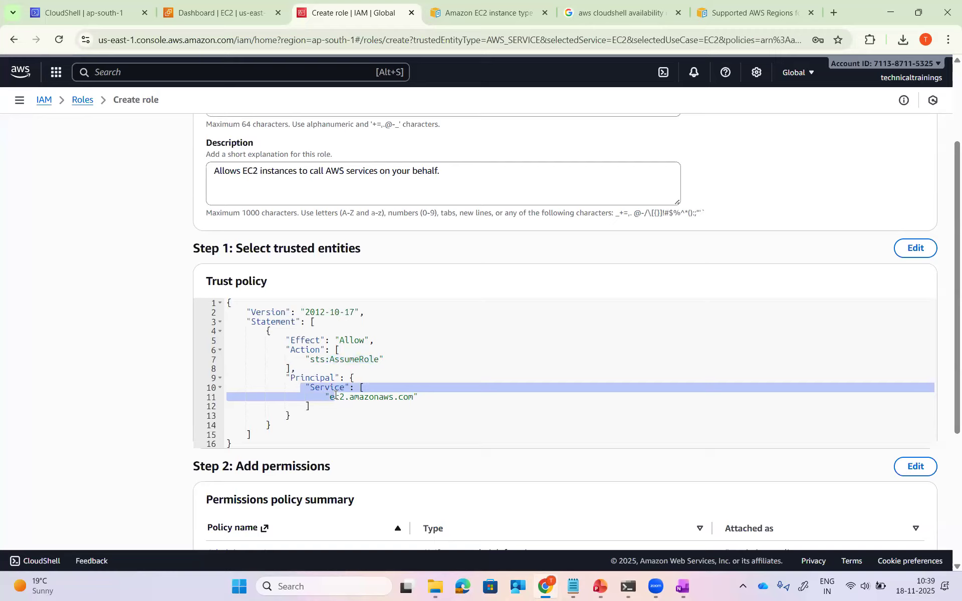
click(319, 385)
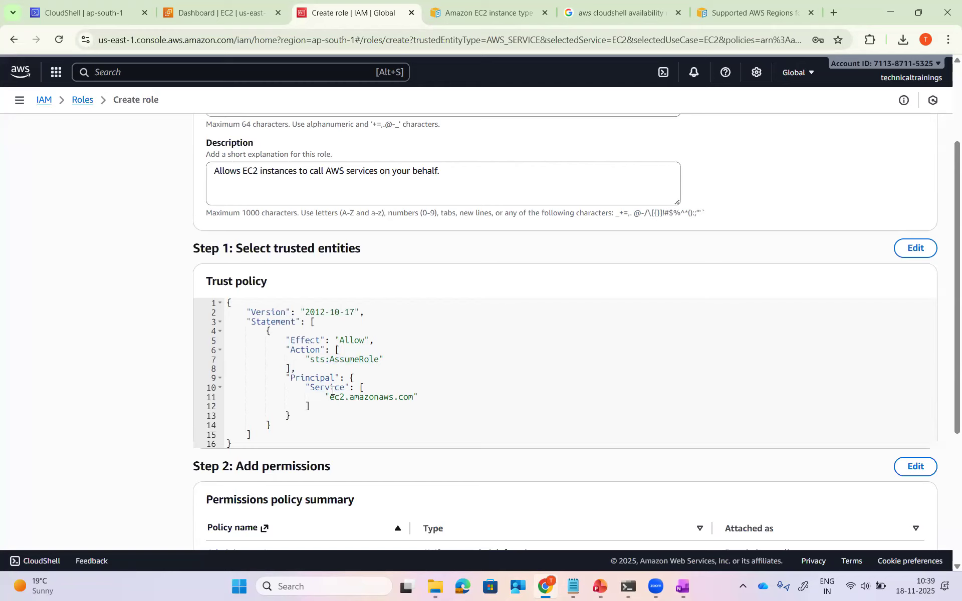
Review the role's details, trust policy and permissions summary, and create the demoec2 role without tags
scroll(356, 387, down, 5)
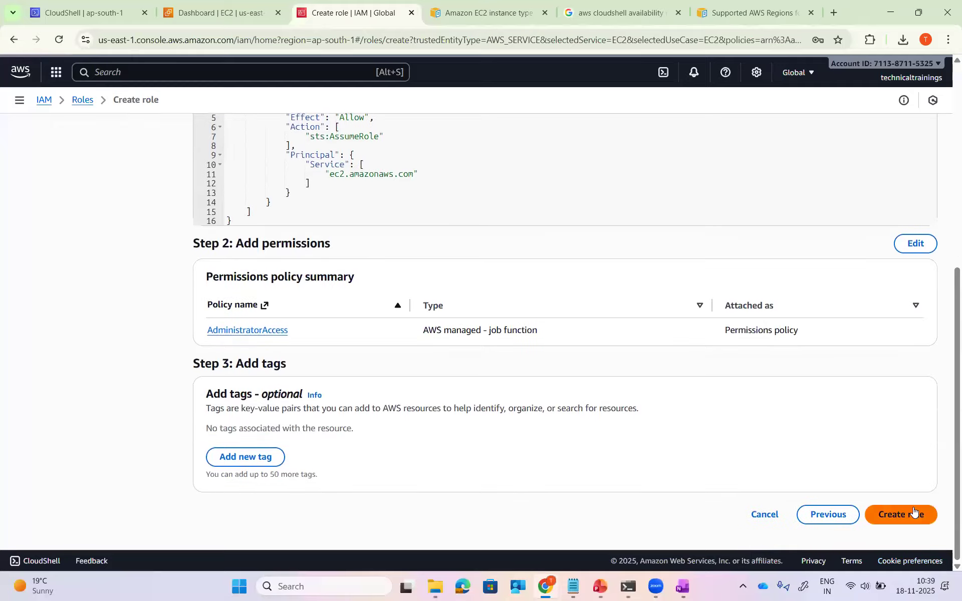
click(913, 507)
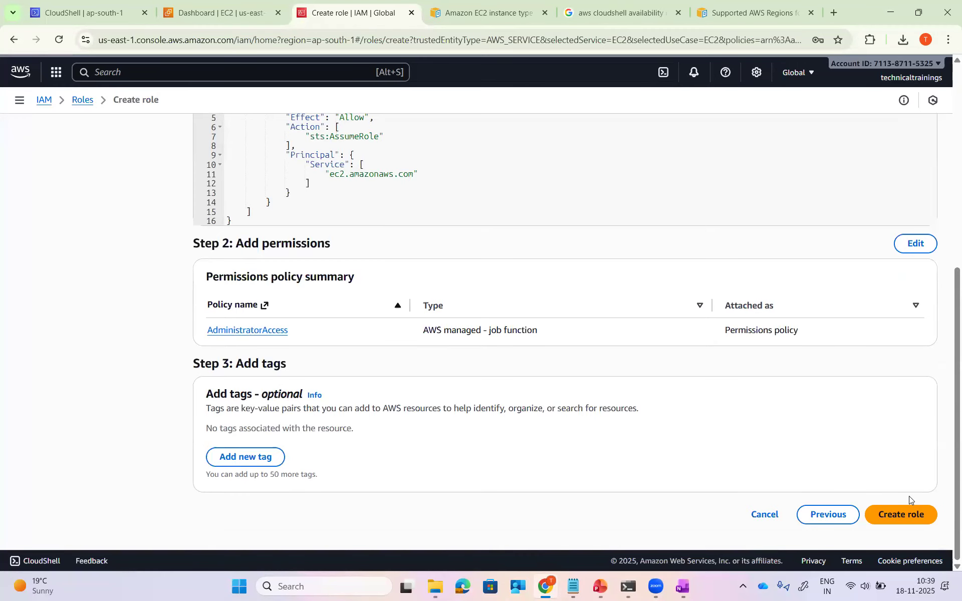
scroll(828, 418, up, 3)
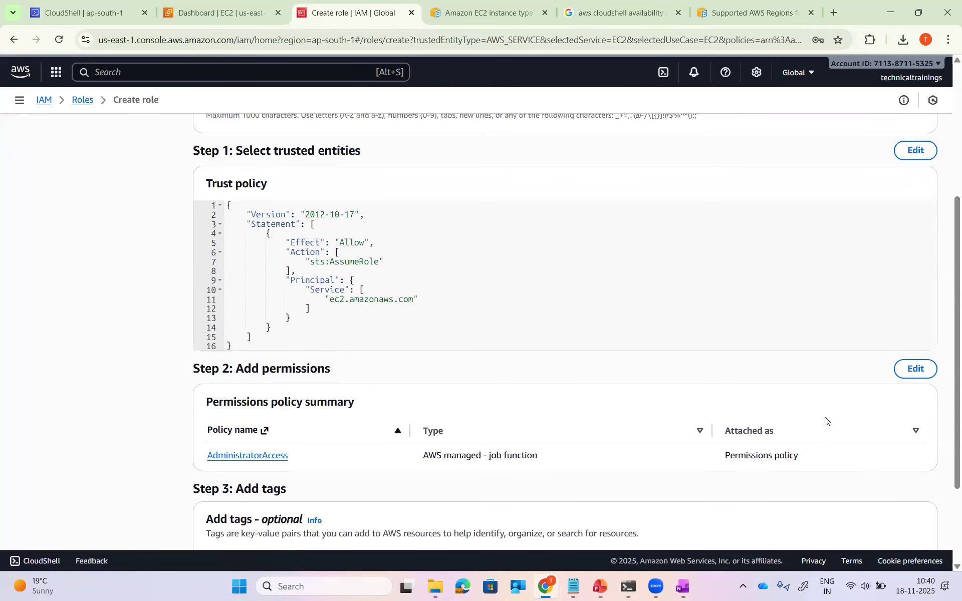
scroll(826, 421, up, 4)
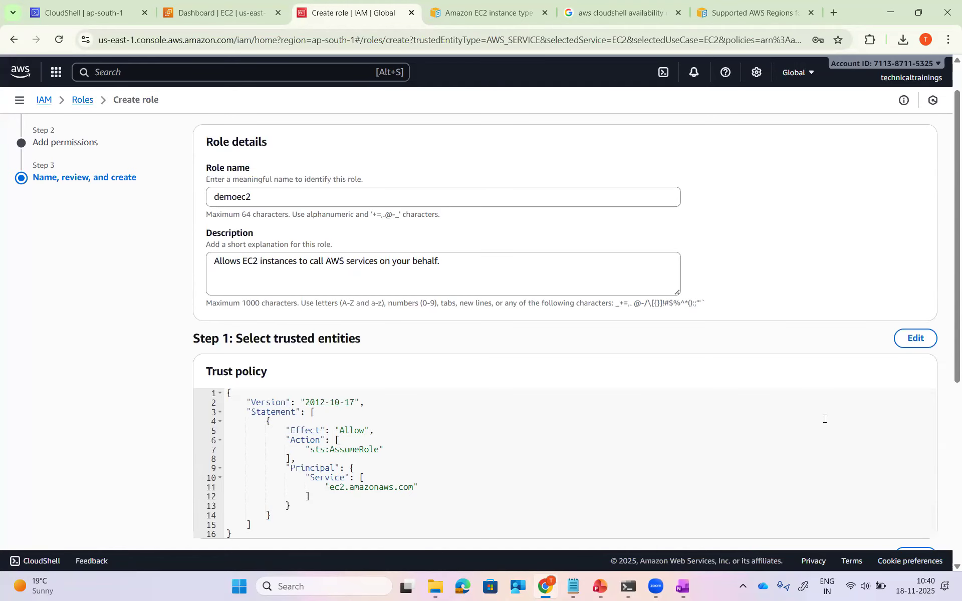
scroll(825, 419, down, 1)
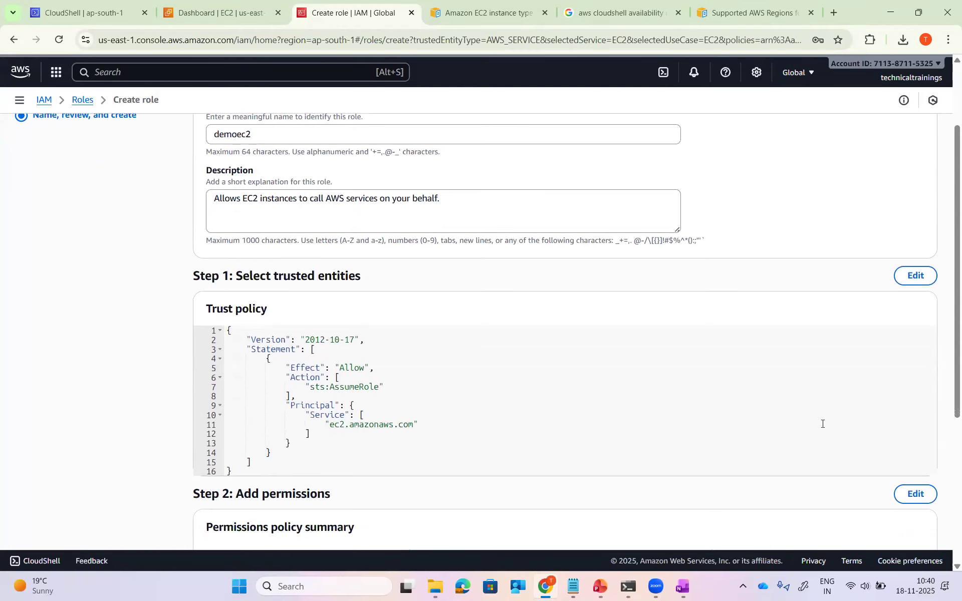
scroll(822, 423, down, 4)
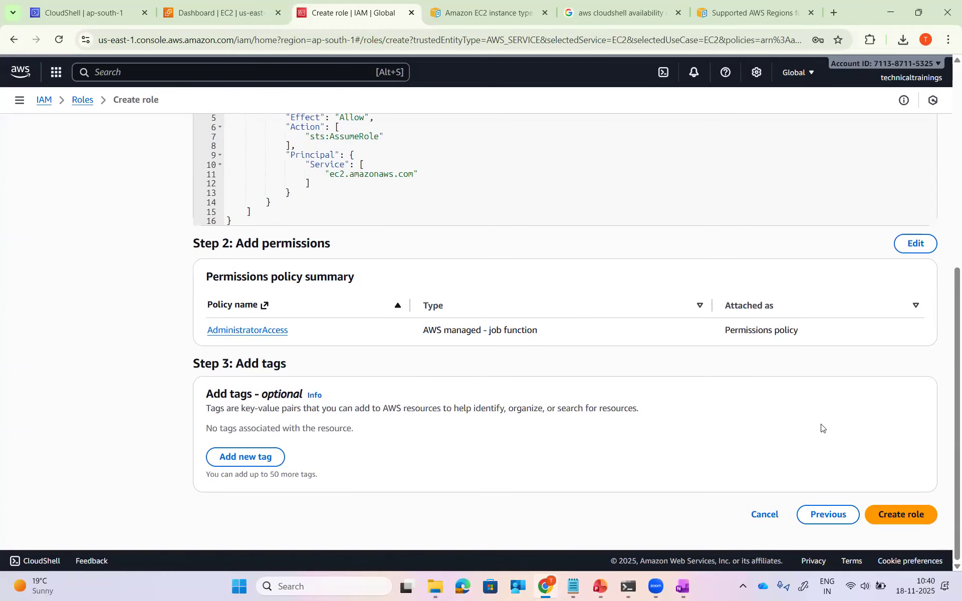
click(902, 516)
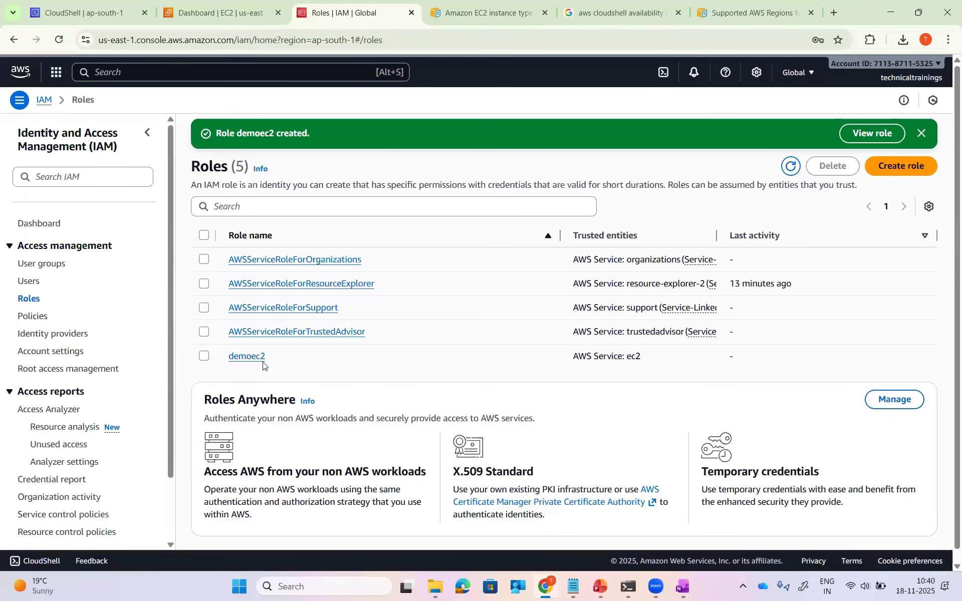
Open the demoec2 role and examine the JSON statement of its attached AdministratorAccess policy
drag(266, 361, 235, 361)
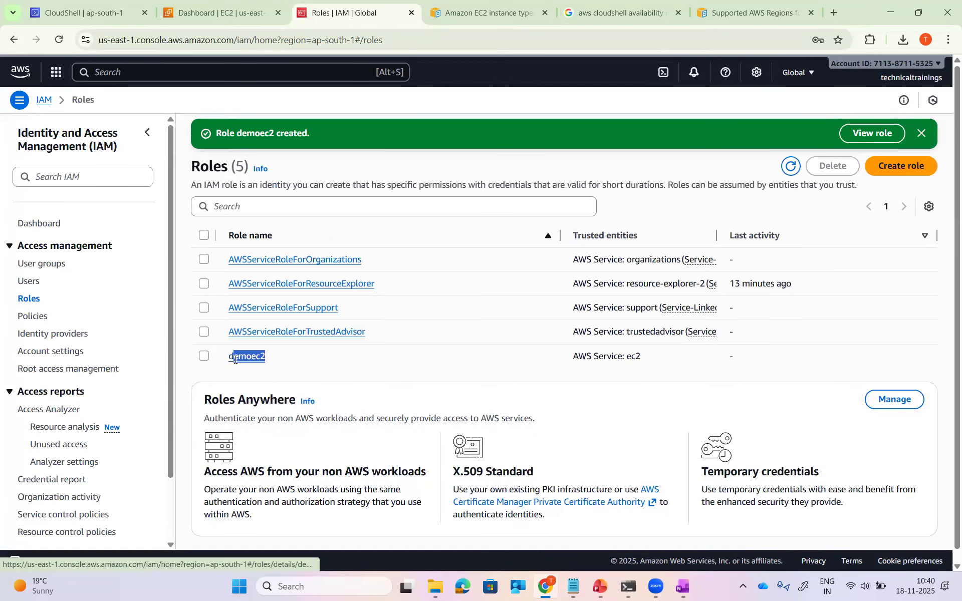
click(380, 385)
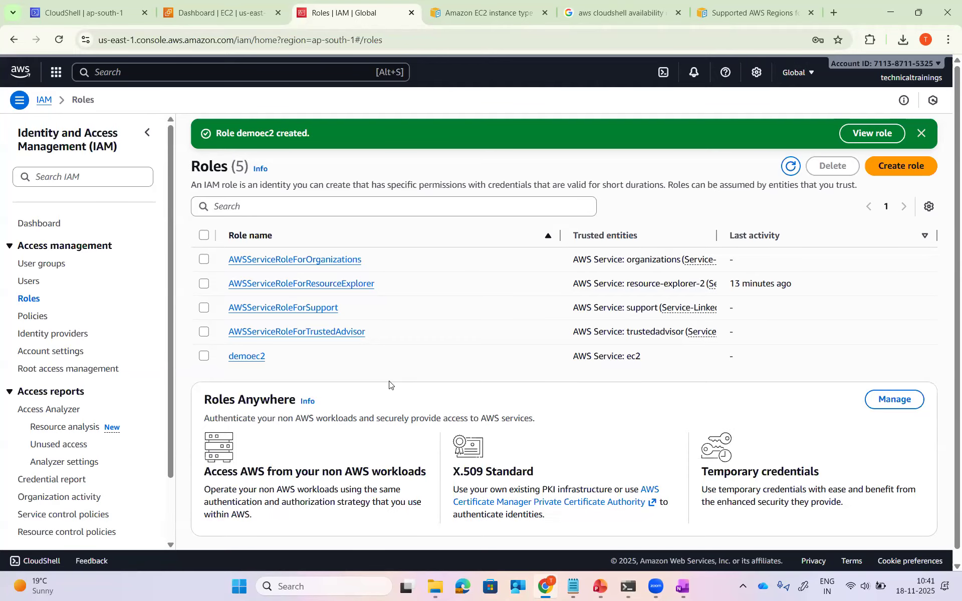
click(247, 359)
scroll(331, 365, down, 3)
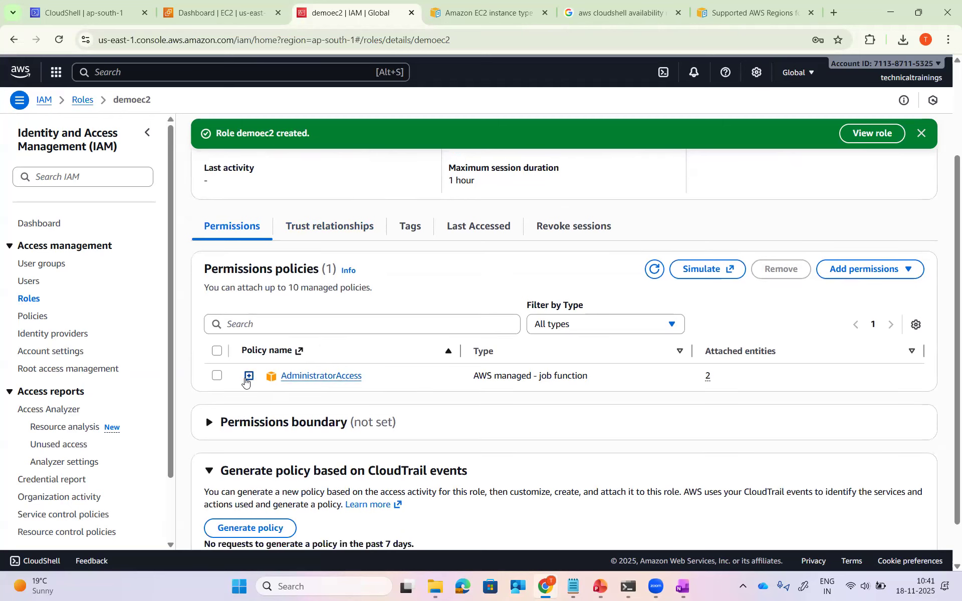
click(248, 376)
scroll(379, 373, down, 3)
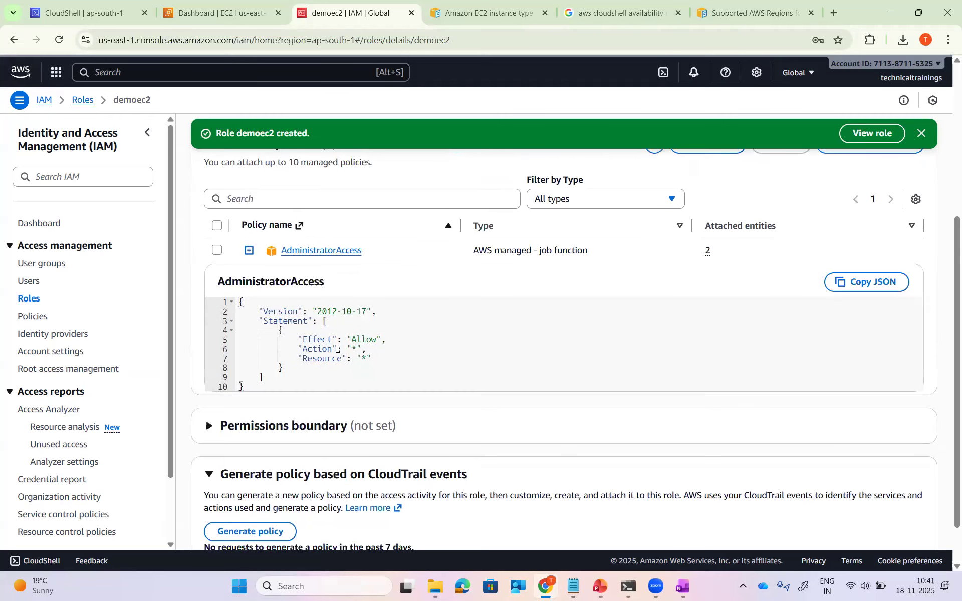
drag(337, 349, 248, 309)
click(409, 376)
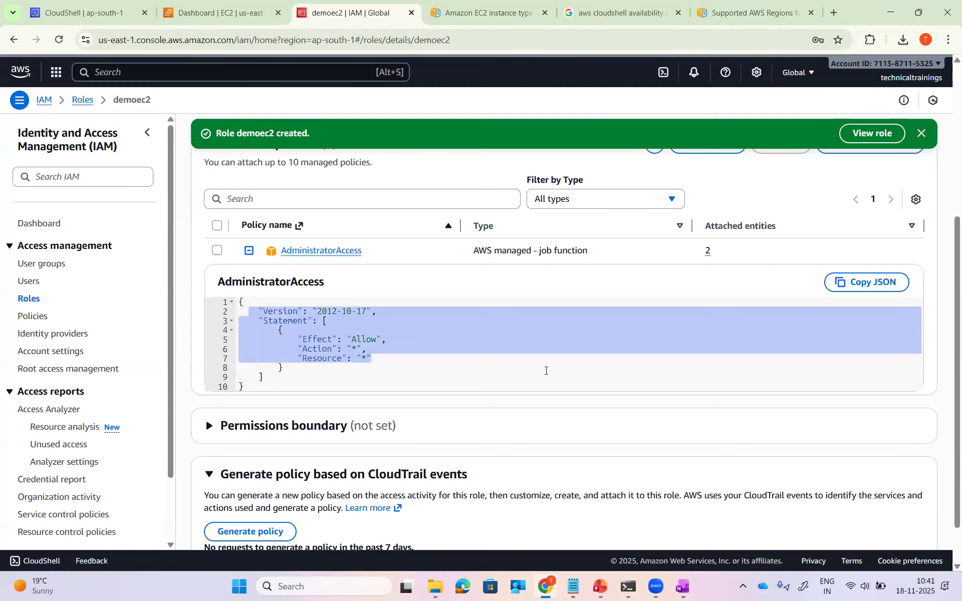
scroll(437, 346, up, 4)
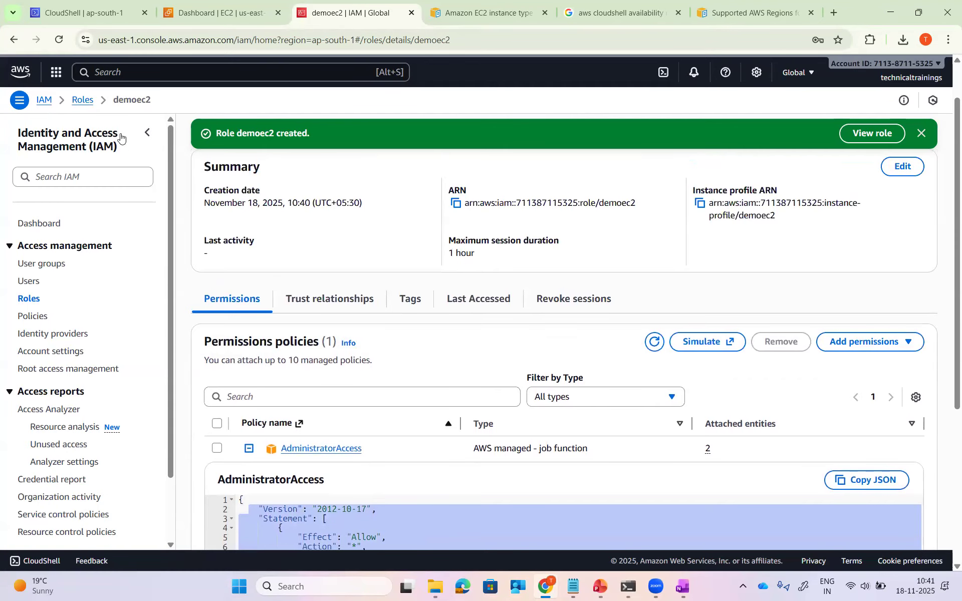
click(249, 449)
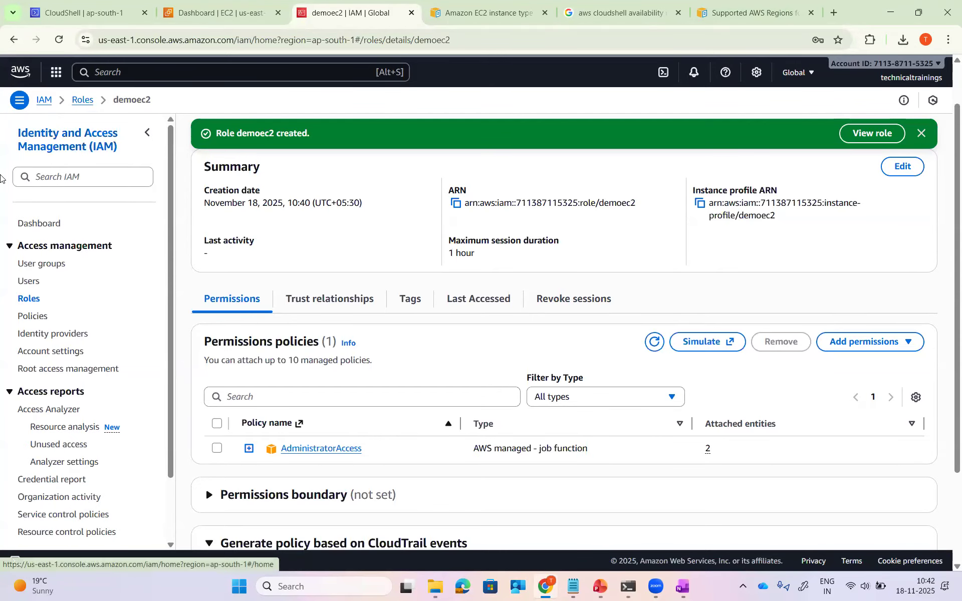
Attach the AdministratorAccess policy directly to the IAM user demouser
click(28, 282)
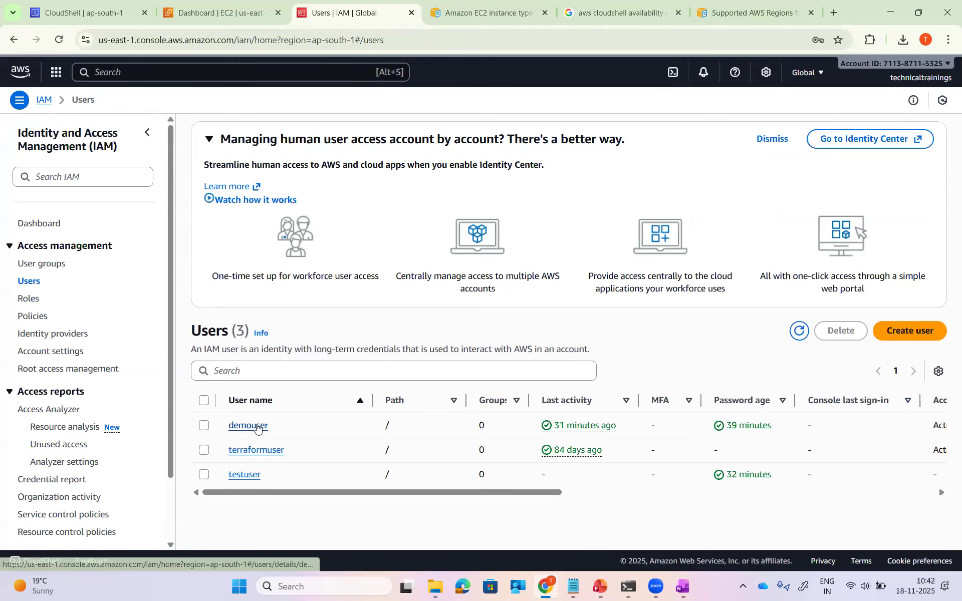
click(257, 426)
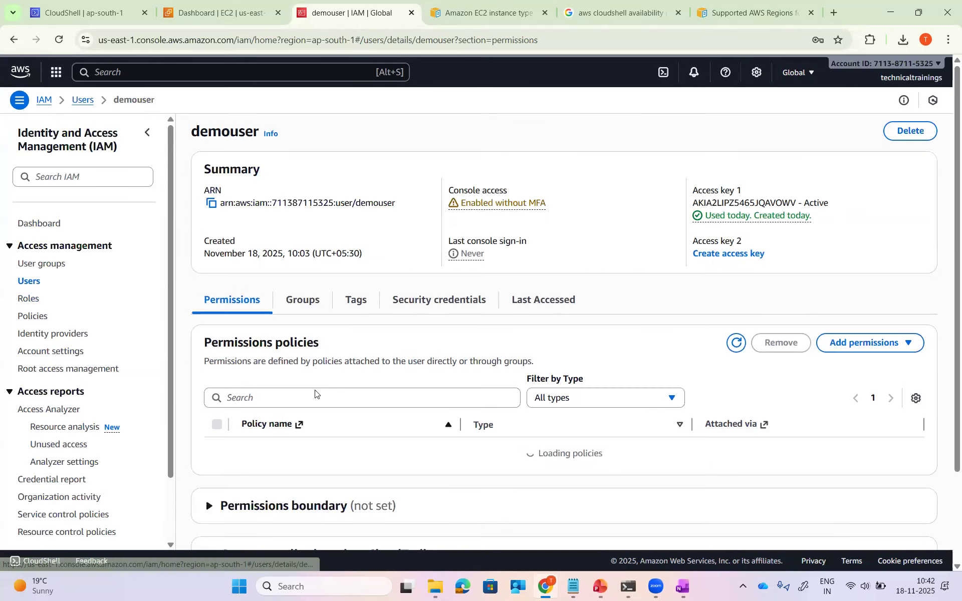
click(884, 342)
click(860, 367)
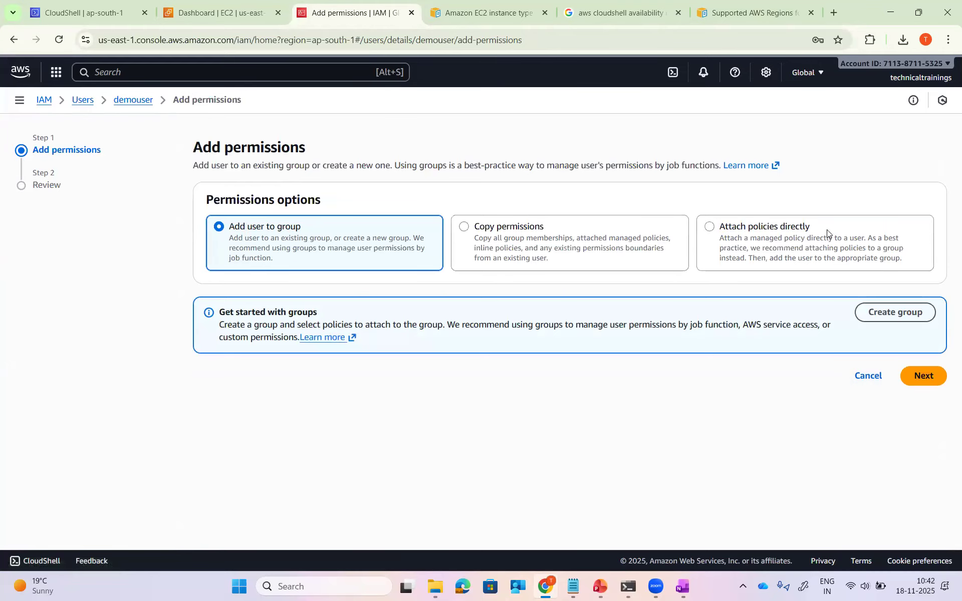
click(732, 236)
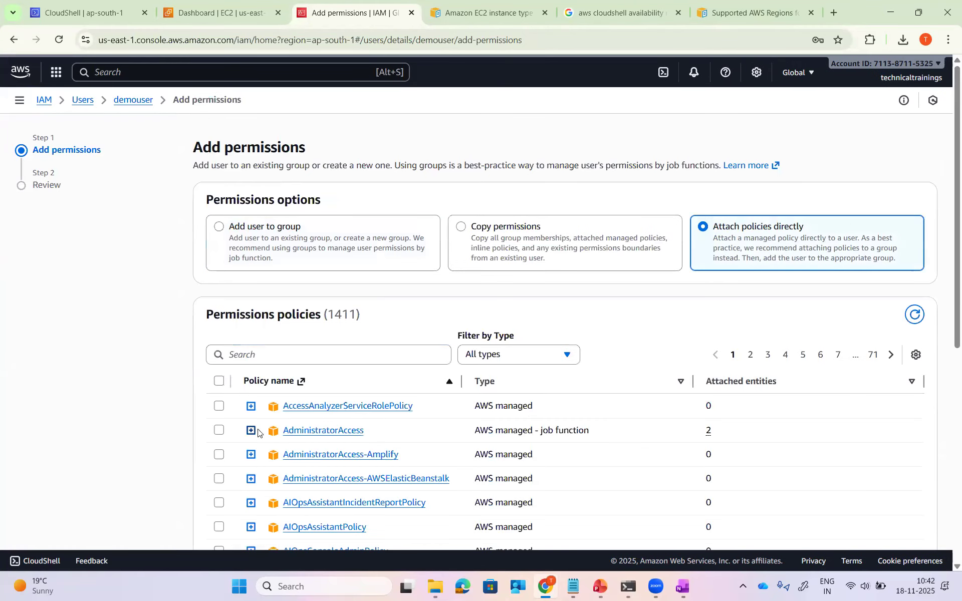
click(219, 431)
scroll(692, 326, down, 7)
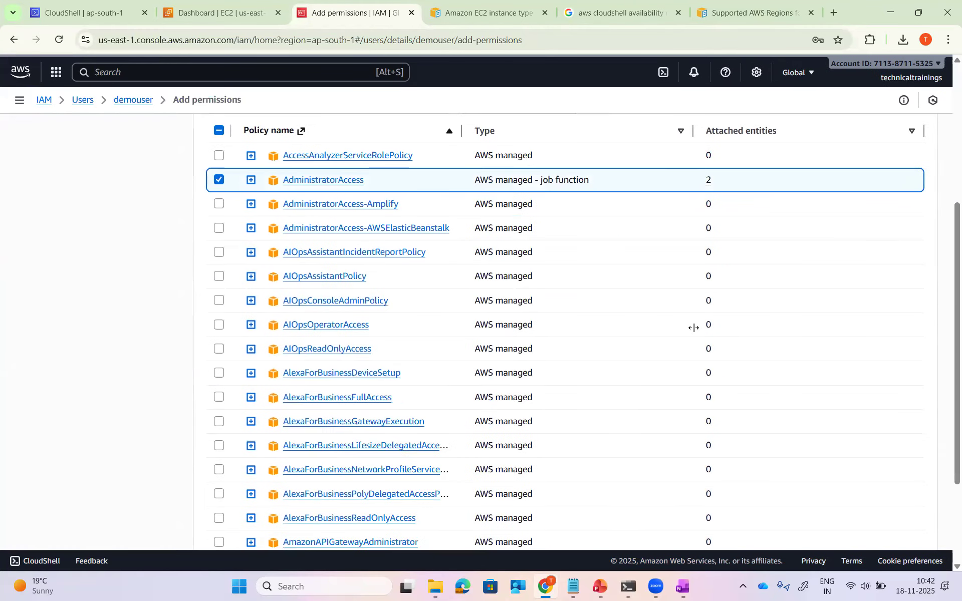
drag(947, 566, 946, 572)
click(901, 516)
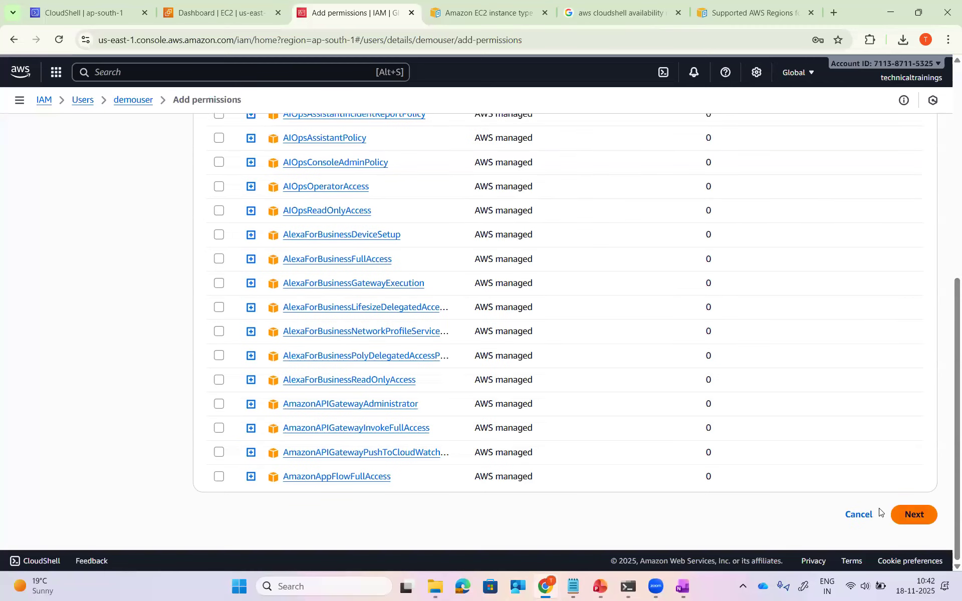
click(892, 374)
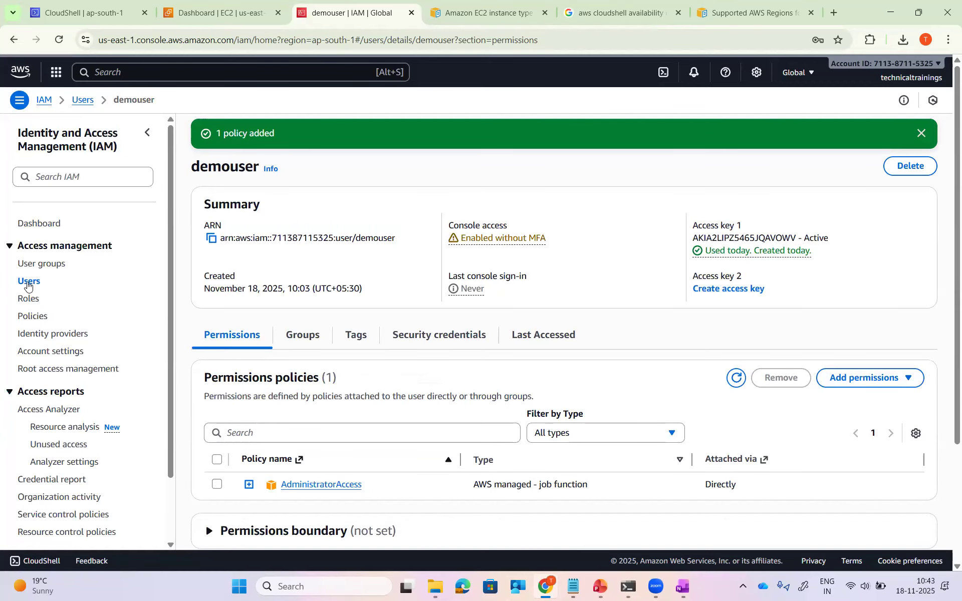
Review demouser's permissions policies and return to the list of IAM users
click(28, 282)
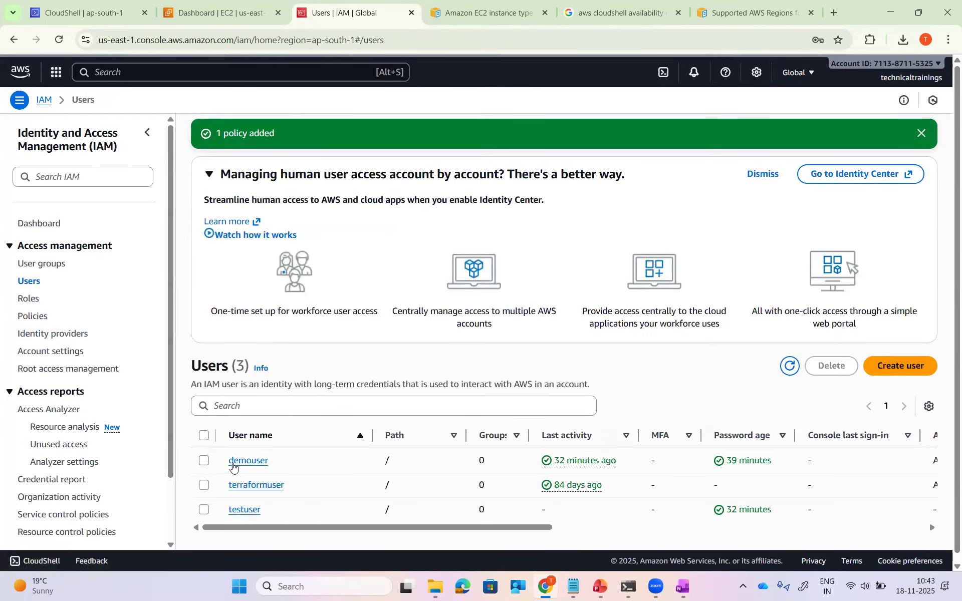
click(235, 465)
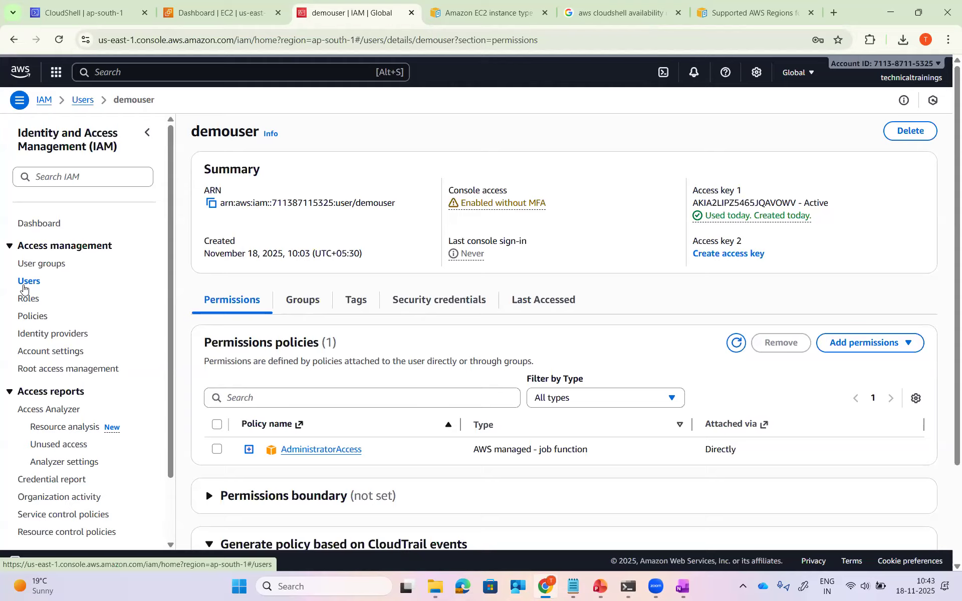
click(27, 283)
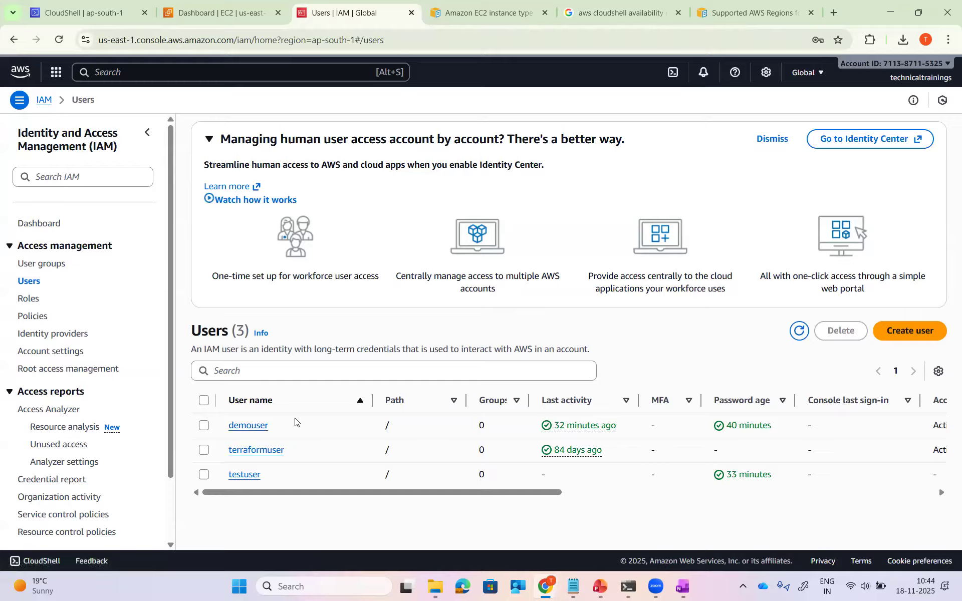
Open the AWS sign-in page in an incognito window and choose IAM user as the user type
key(ctrl+shift+n)
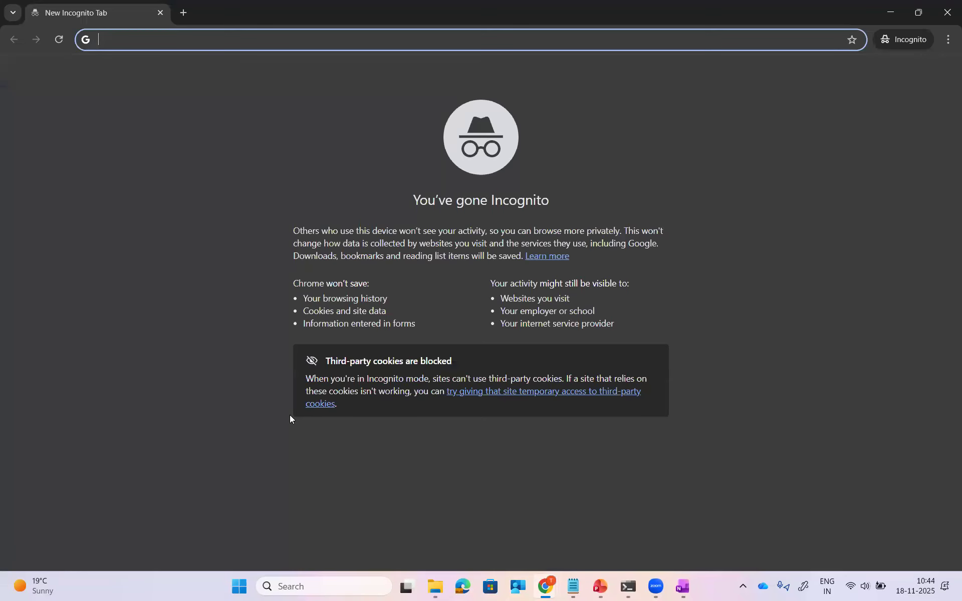
text(aws)
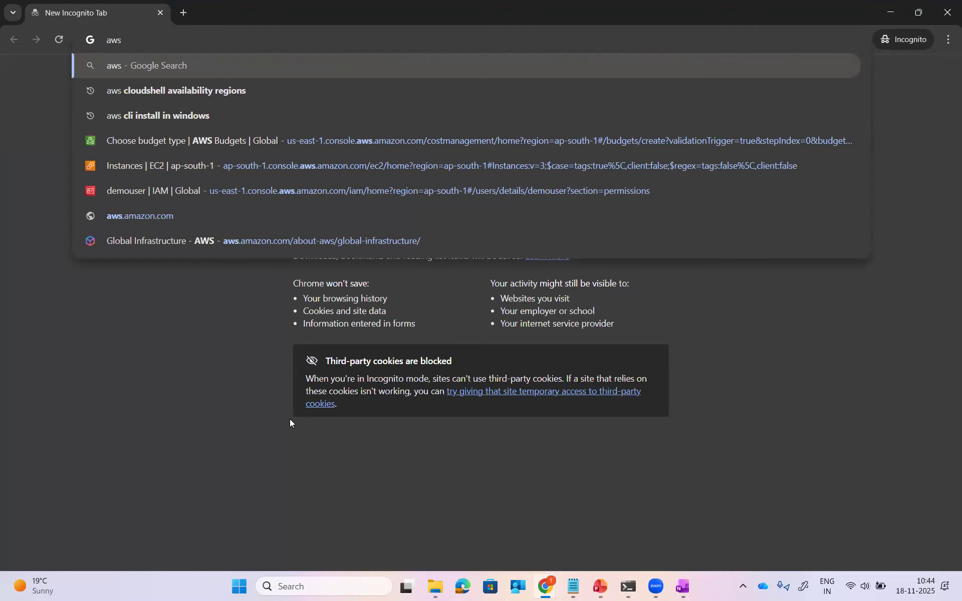
click(205, 185)
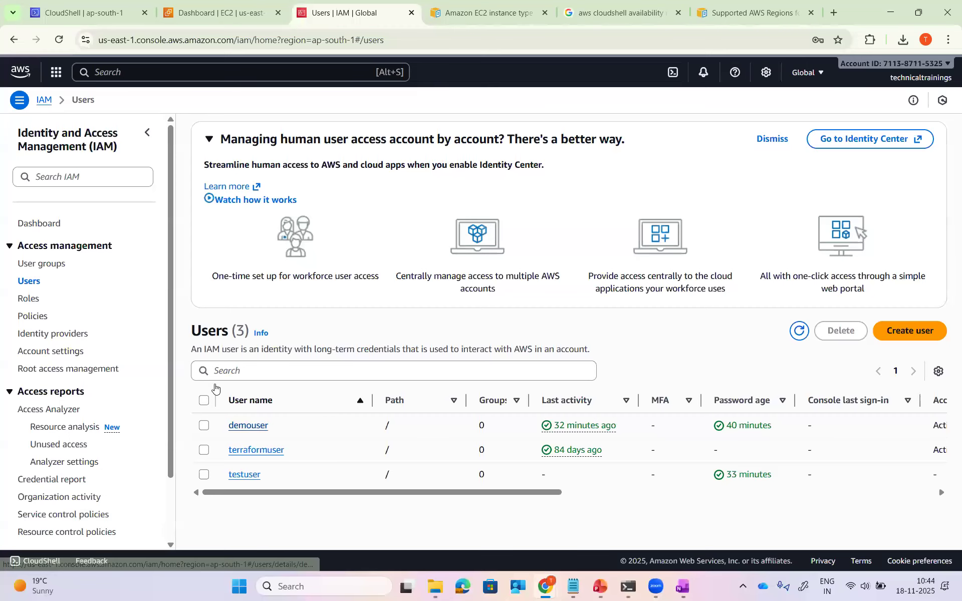
click(248, 425)
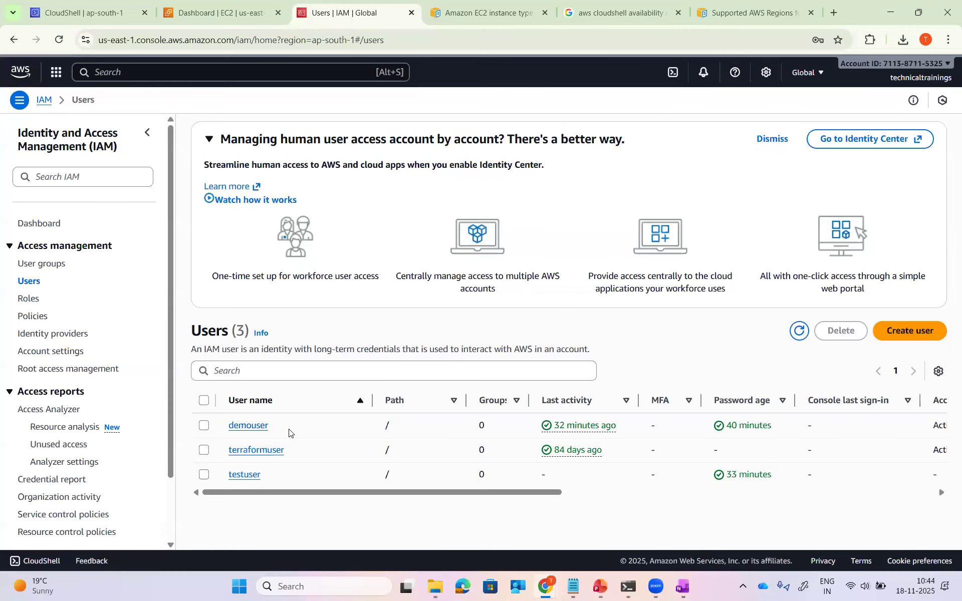
drag(292, 432, 229, 426)
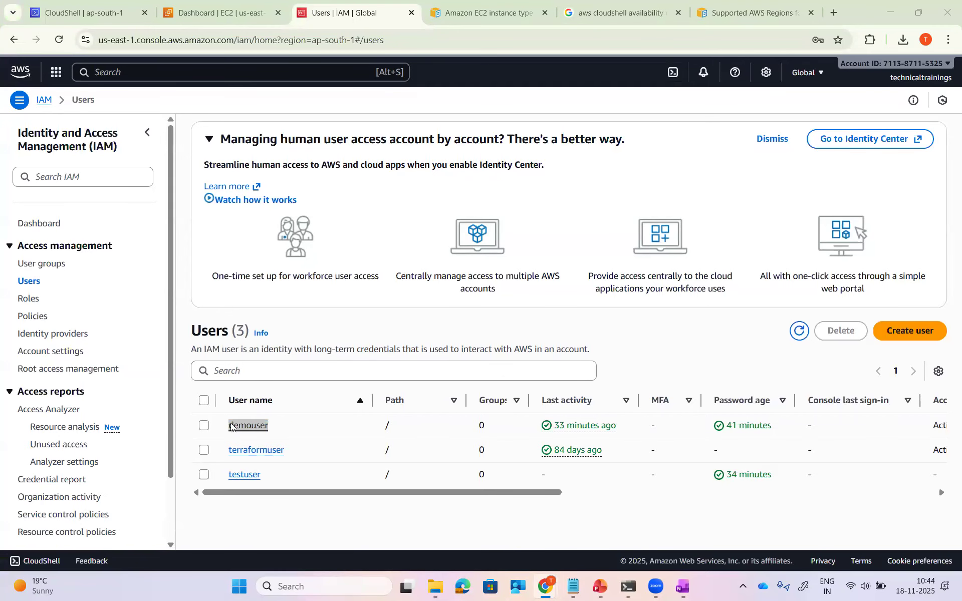
key(alt+Tab)
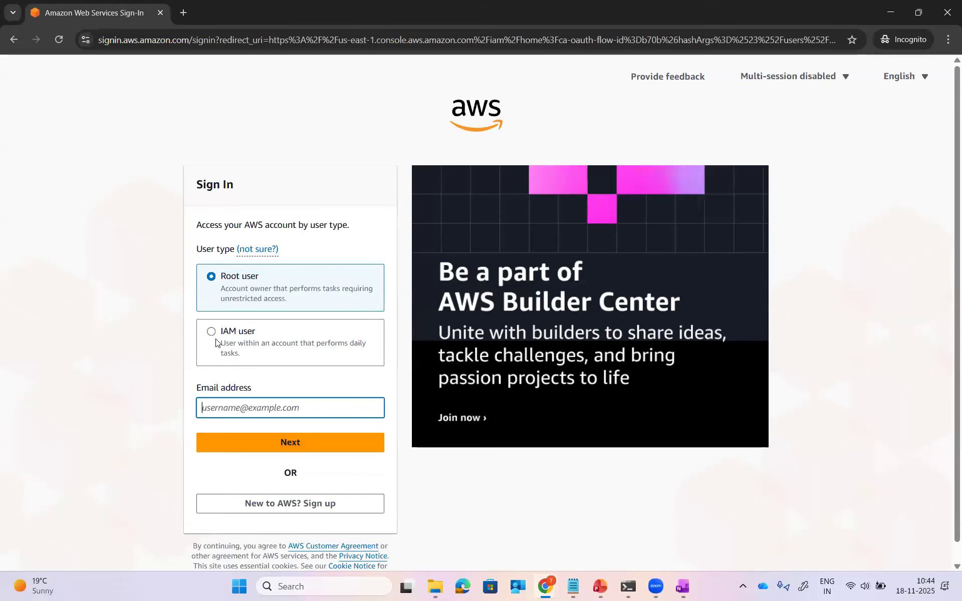
click(211, 335)
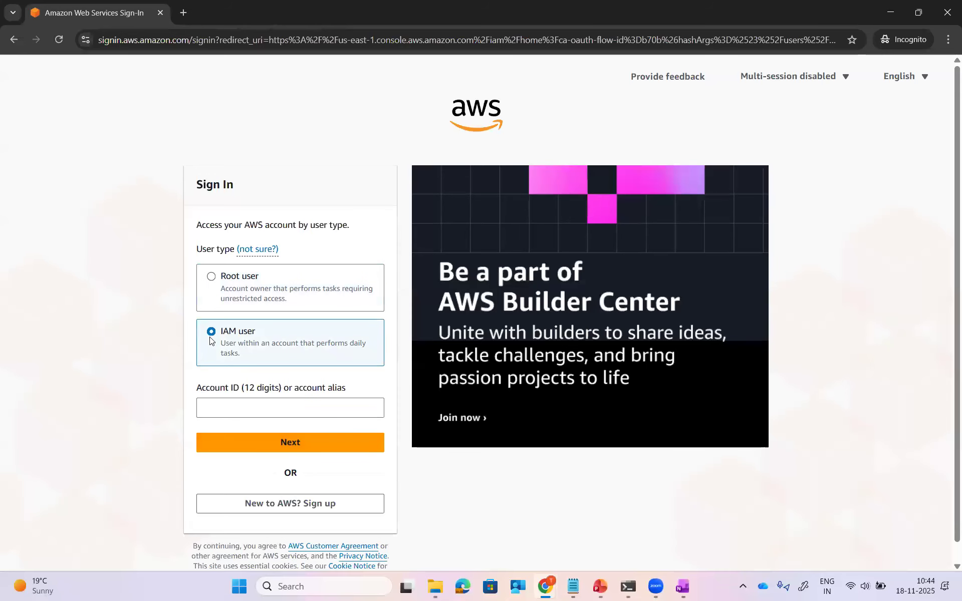
click(259, 407)
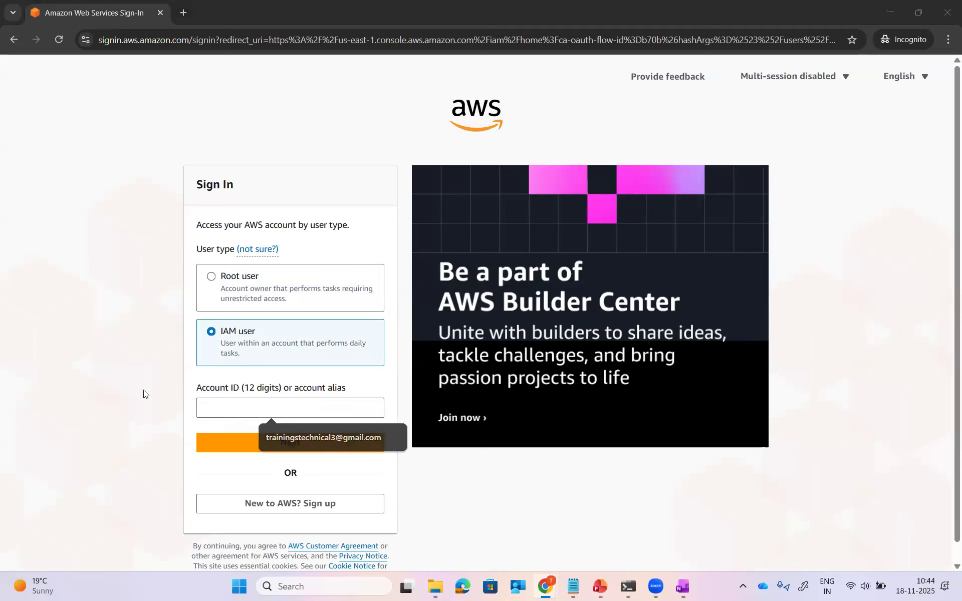
Copy the sign-in URL for IAM users from the IAM dashboard and load it in the incognito window
key(alt+Tab)
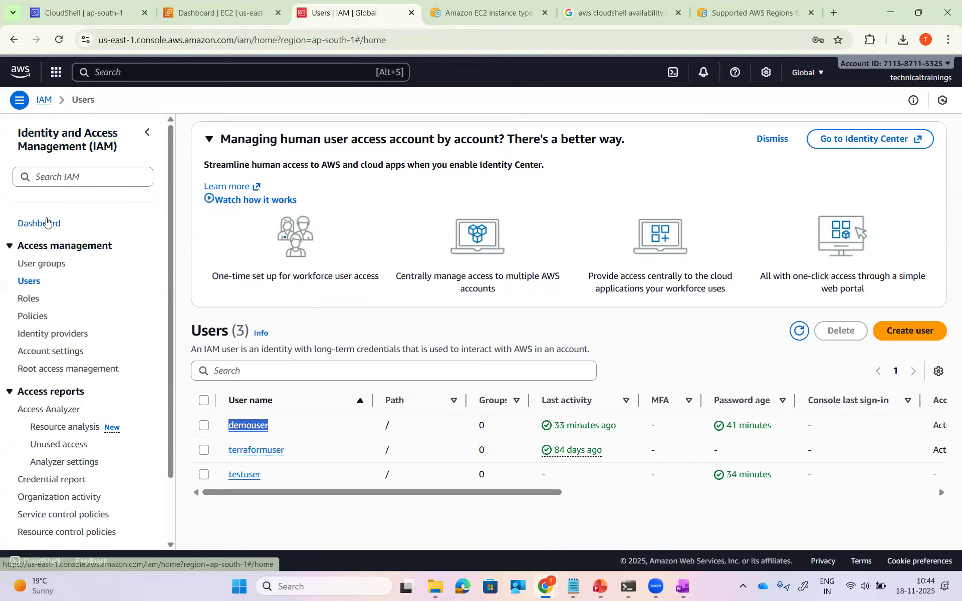
click(48, 222)
click(717, 331)
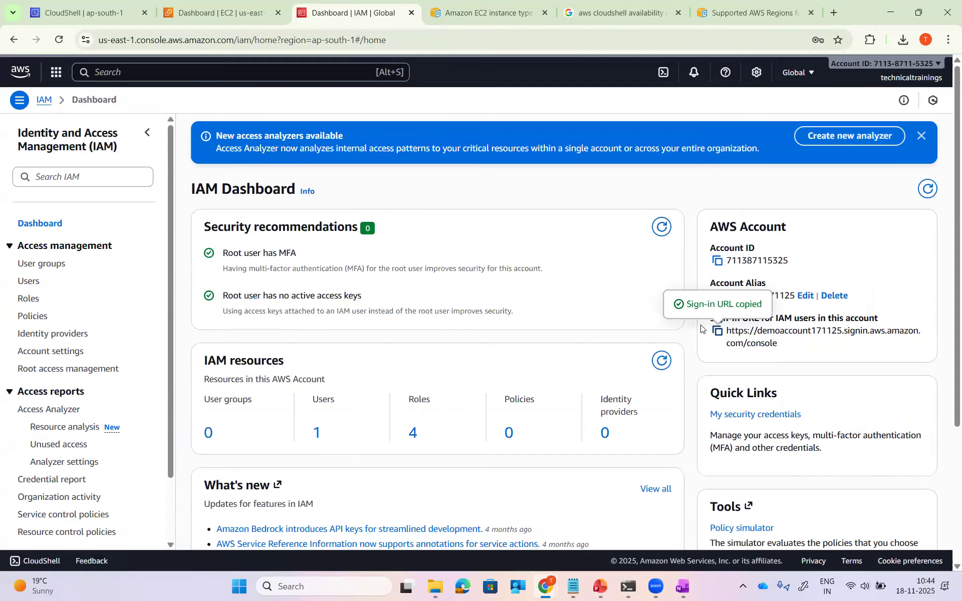
key(alt+Tab)
click(206, 39)
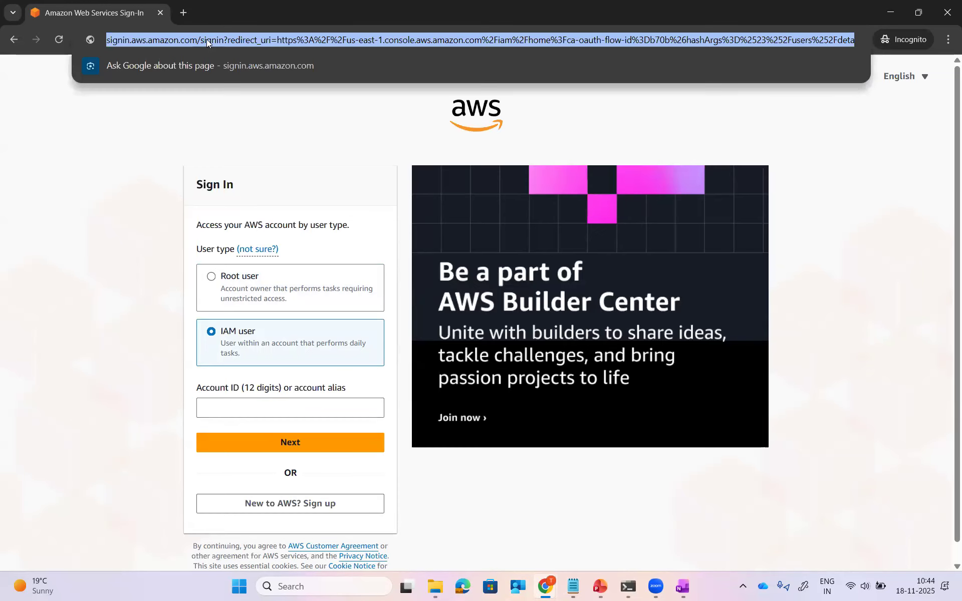
key(ctrl+v)
key(Return)
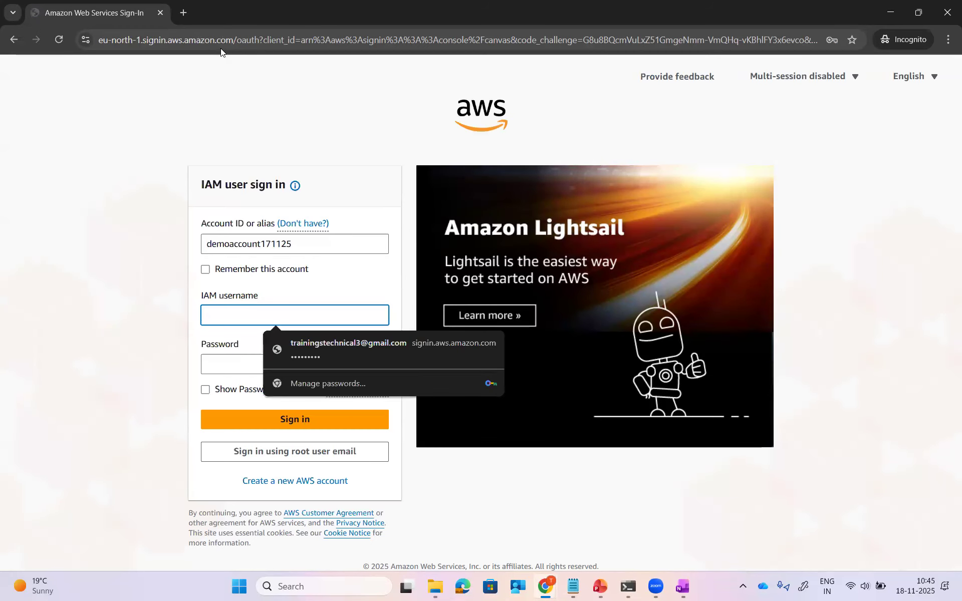
Try to sign in with the IAM username demouser and the account password
click(81, 338)
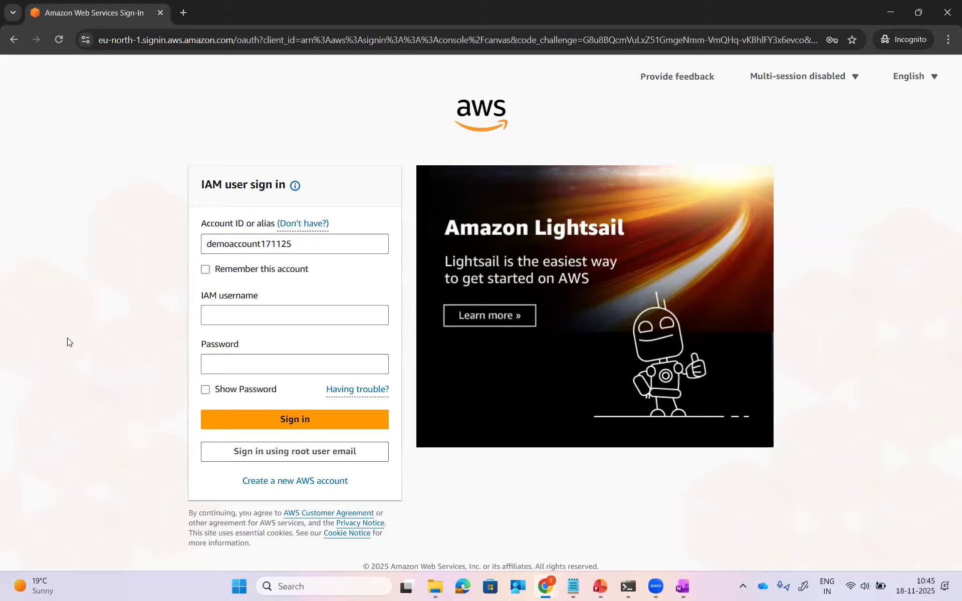
click(273, 316)
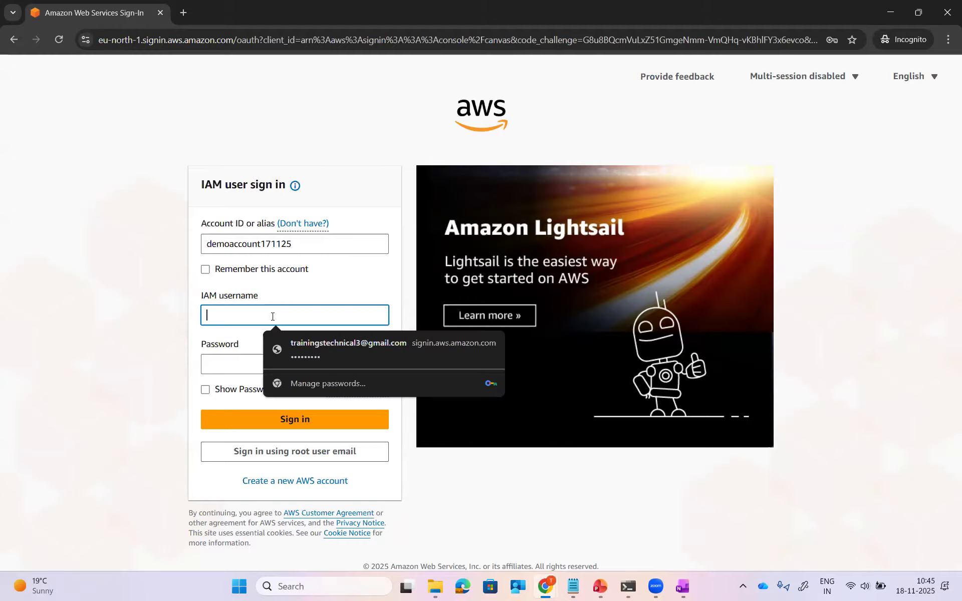
text(demouser)
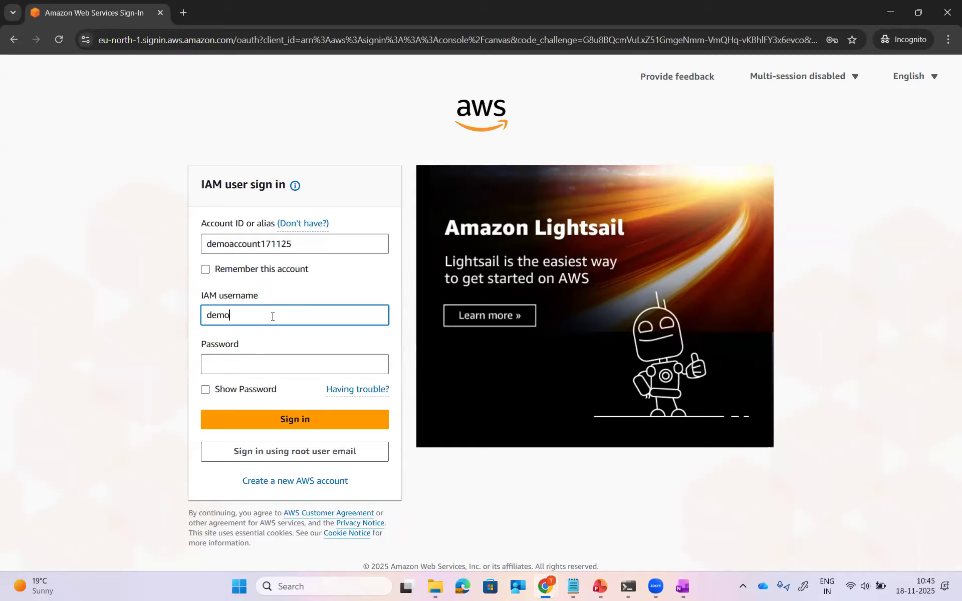
click(234, 370)
text(••••••)
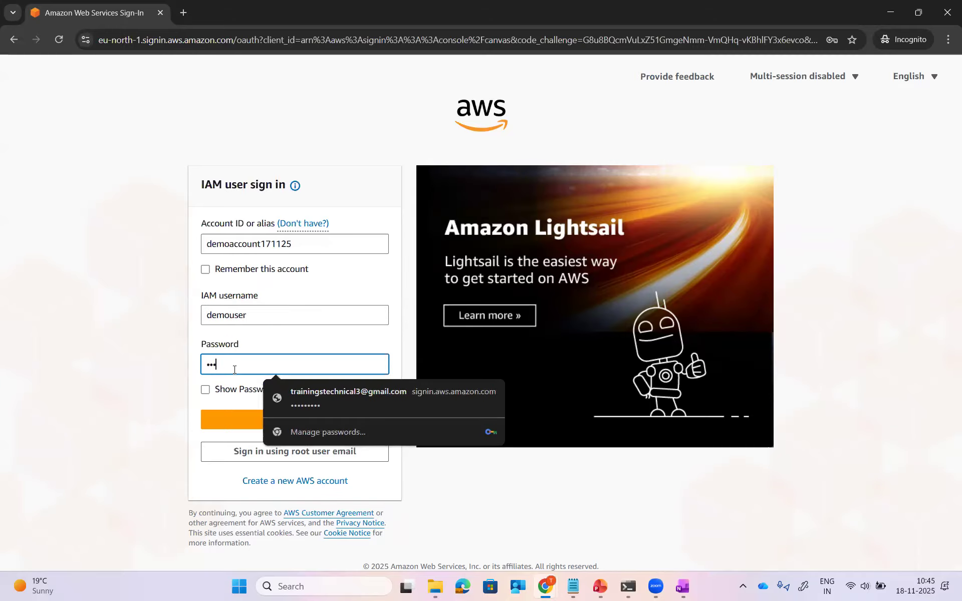
text(•••••)
key(Return)
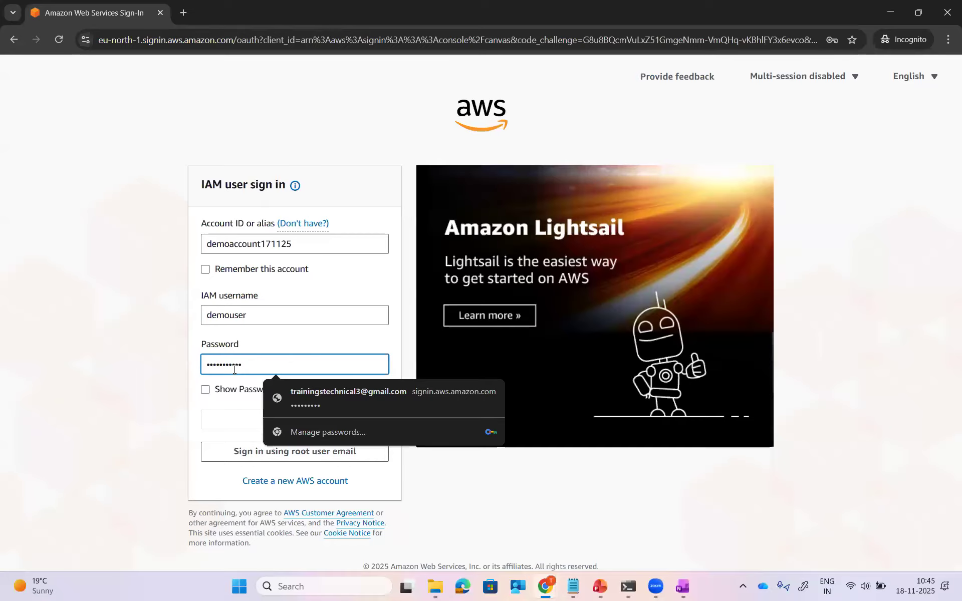
Try again to sign in as demouser by re-entering the account password
click(212, 435)
text(••••••••)
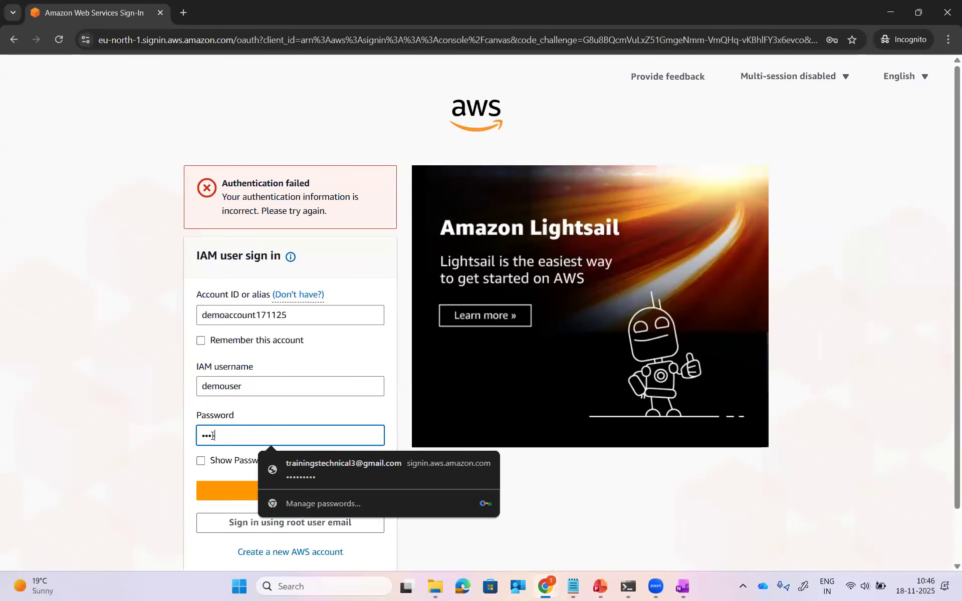
text(•••)
key(Return)
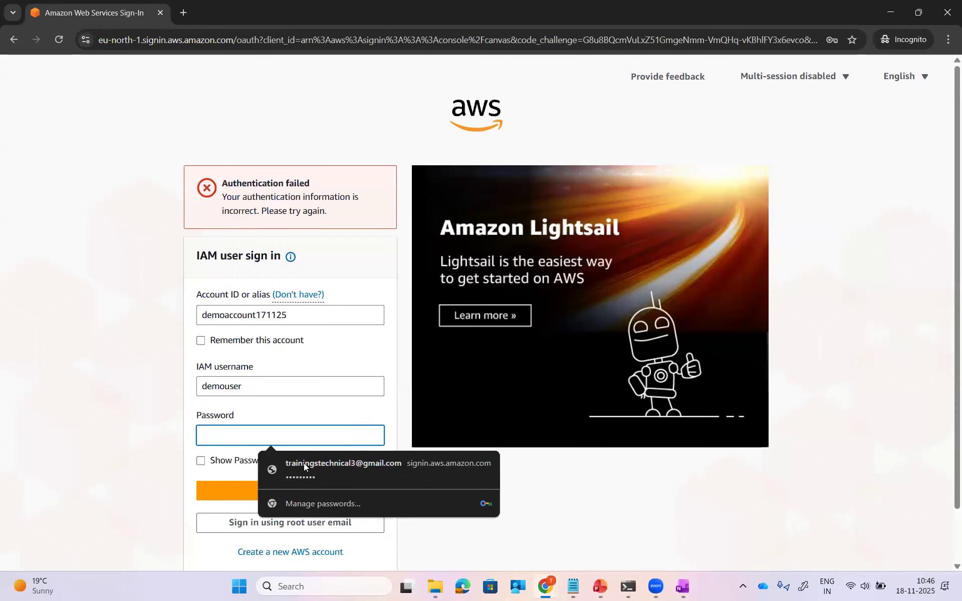
click(683, 481)
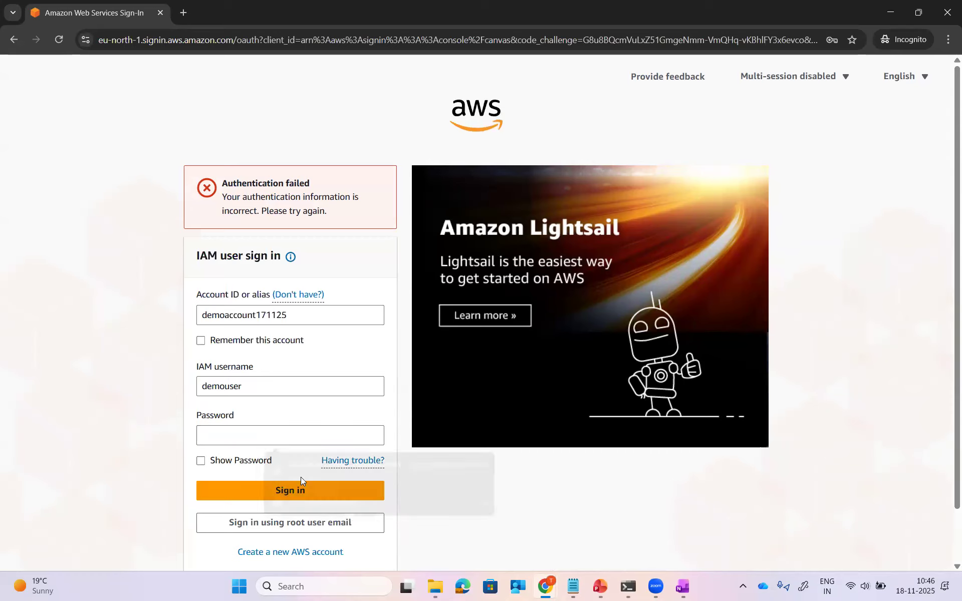
click(248, 444)
text(••••••)
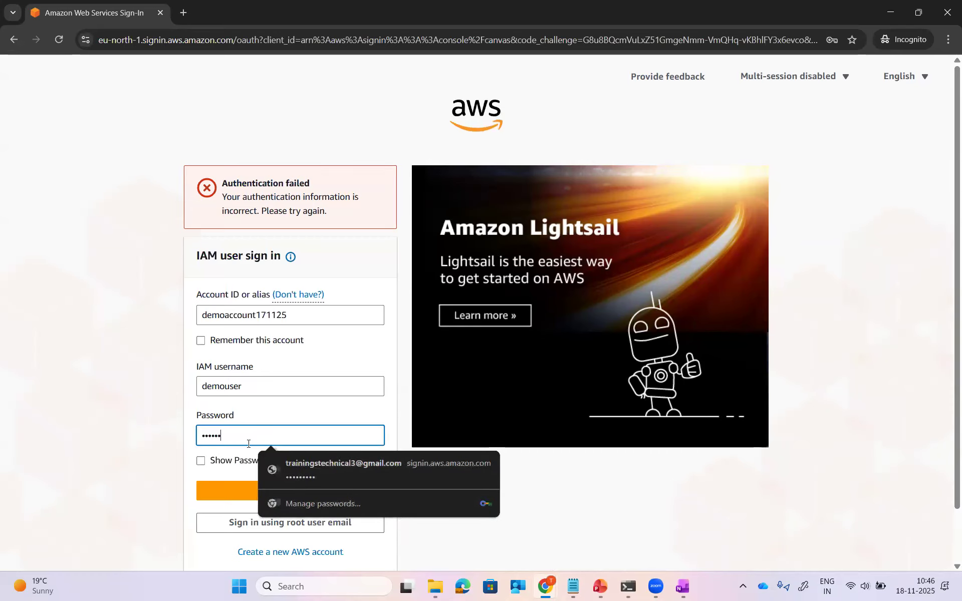
text(•••)
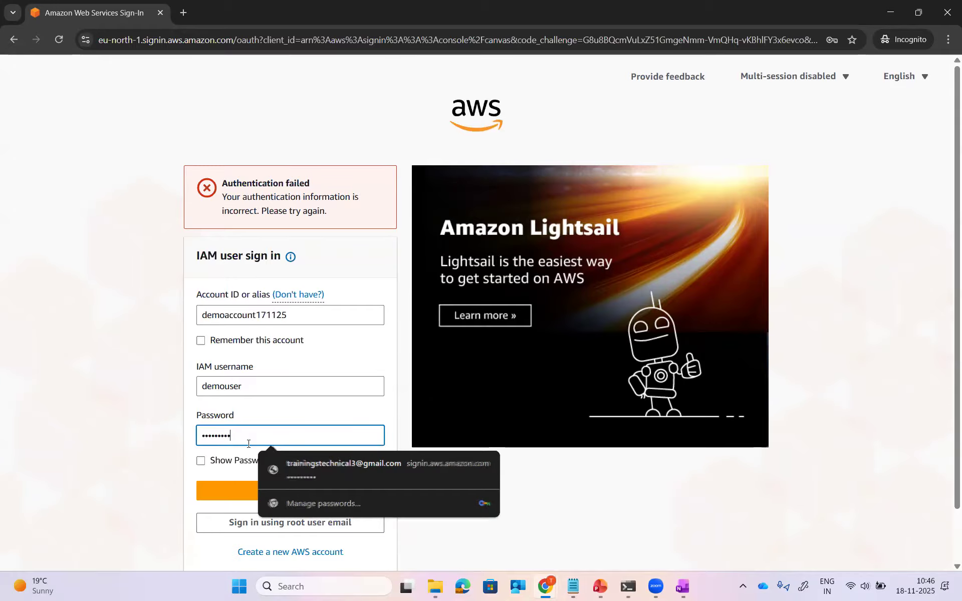
click(223, 491)
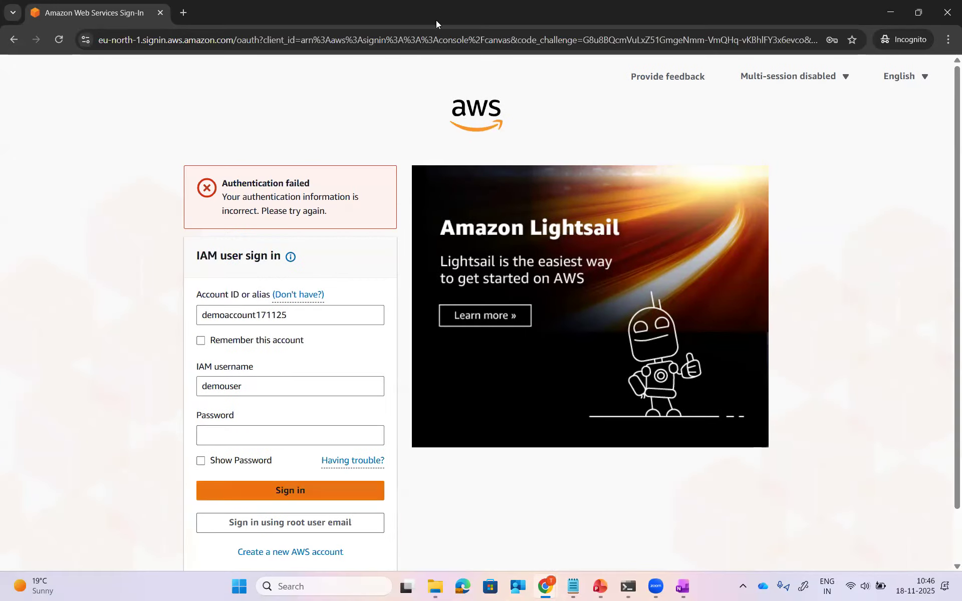
Switch back to the IAM console and open demouser's security credentials to review the console sign-in details
key(alt+Tab)
key(Escape)
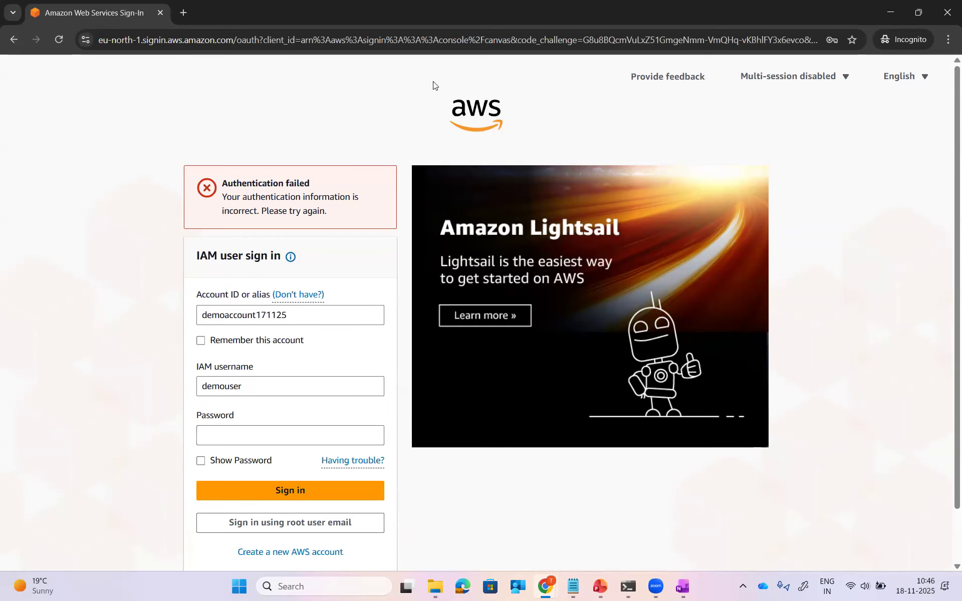
key(alt+Tab)
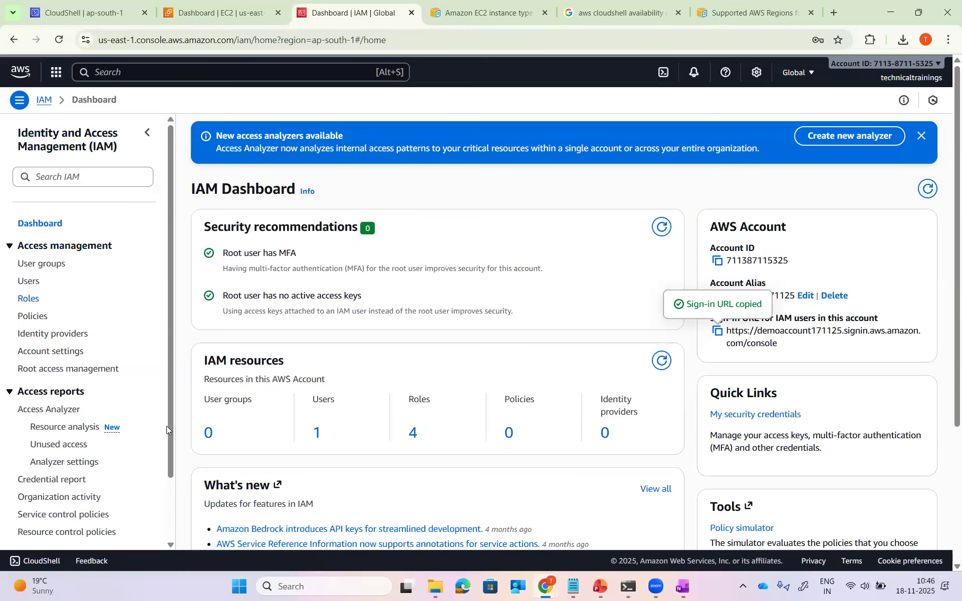
click(317, 432)
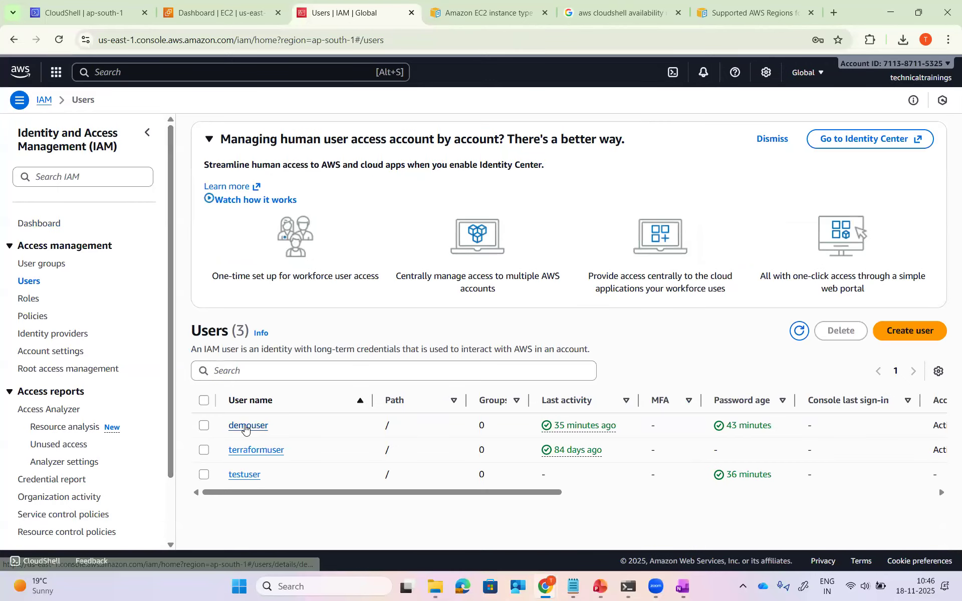
click(248, 425)
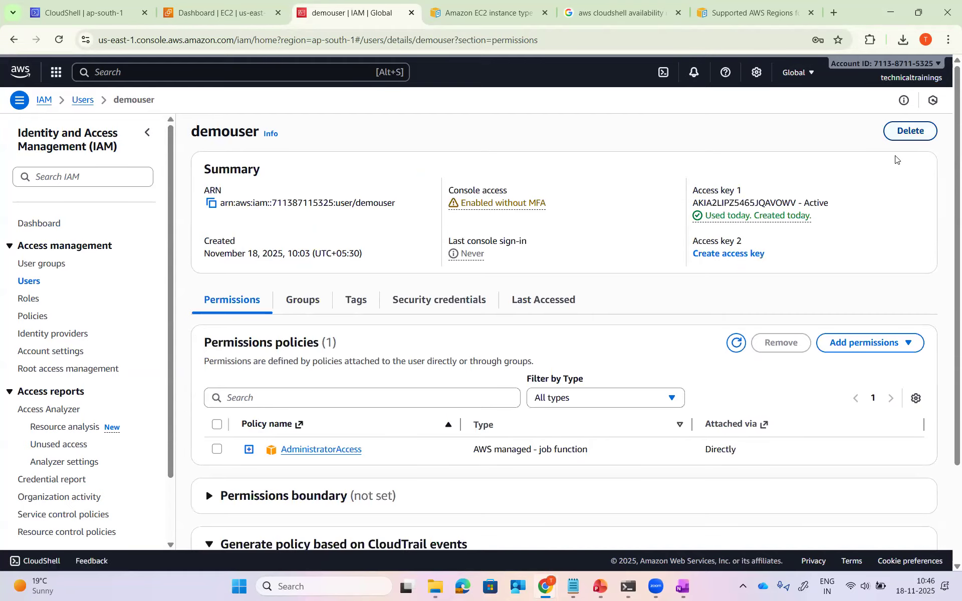
click(444, 301)
scroll(594, 323, down, 3)
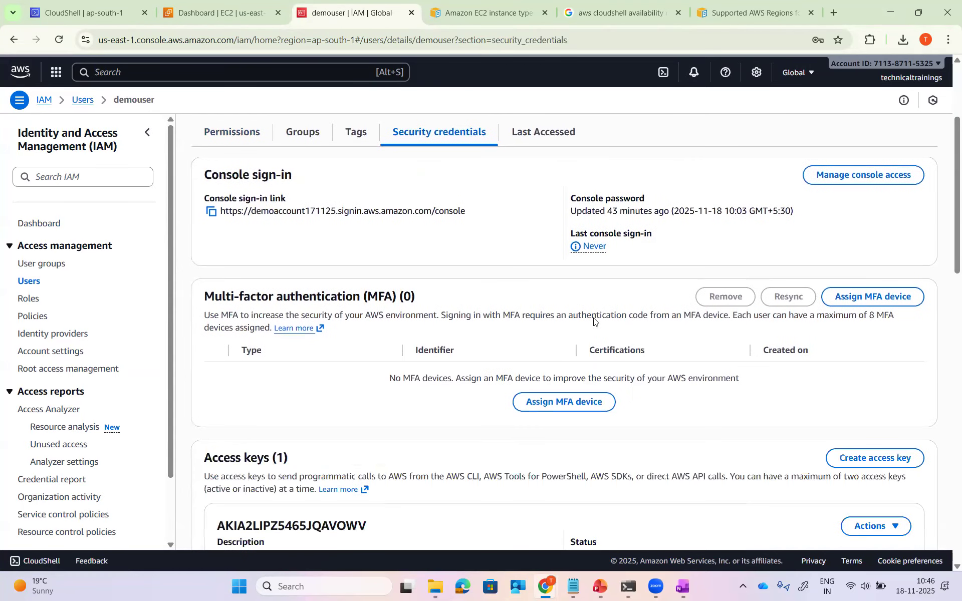
scroll(594, 321, down, 2)
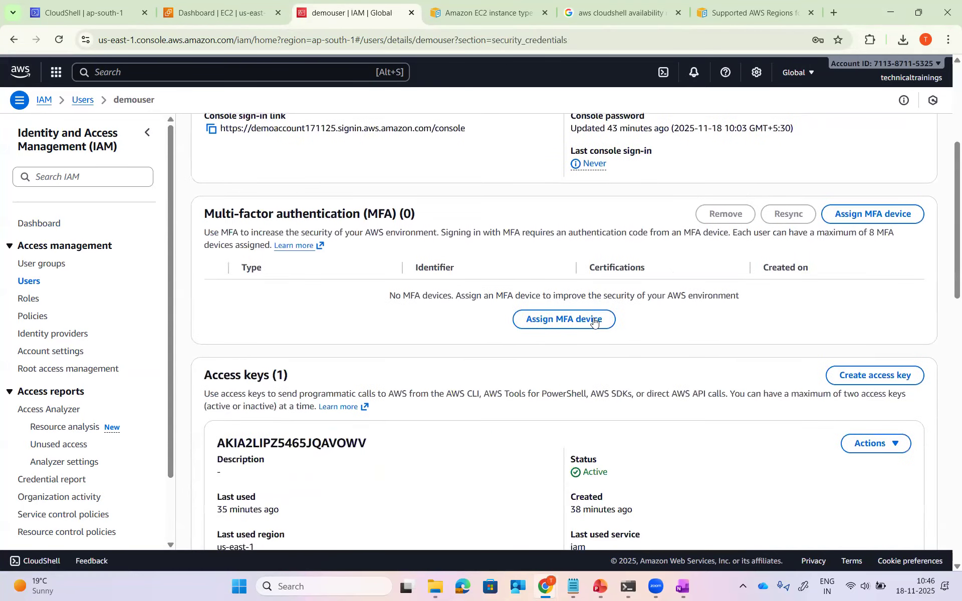
scroll(594, 321, up, 3)
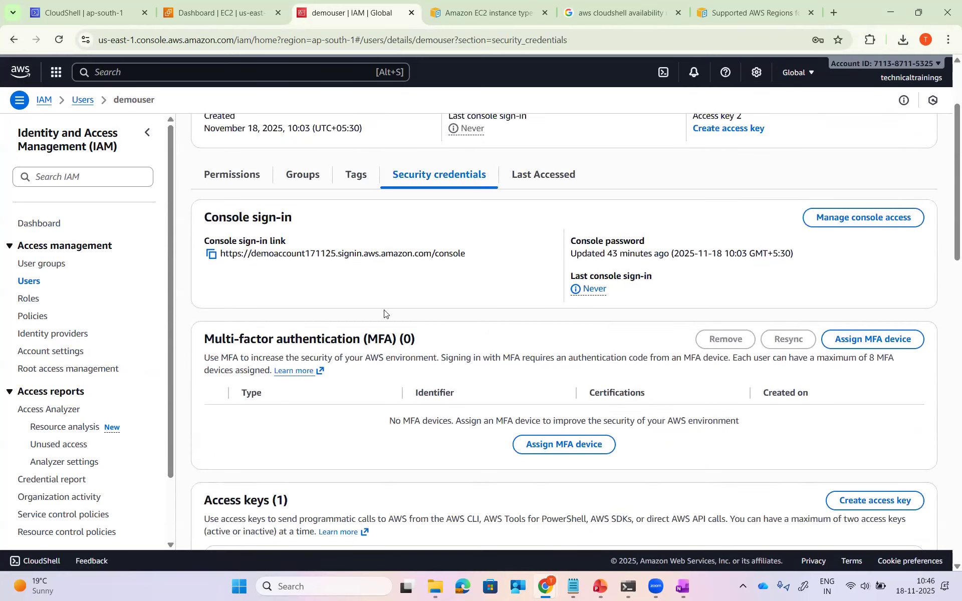
Reset demouser's console password to a custom password, entering it in the custom password field, and dismiss the password summary
click(852, 218)
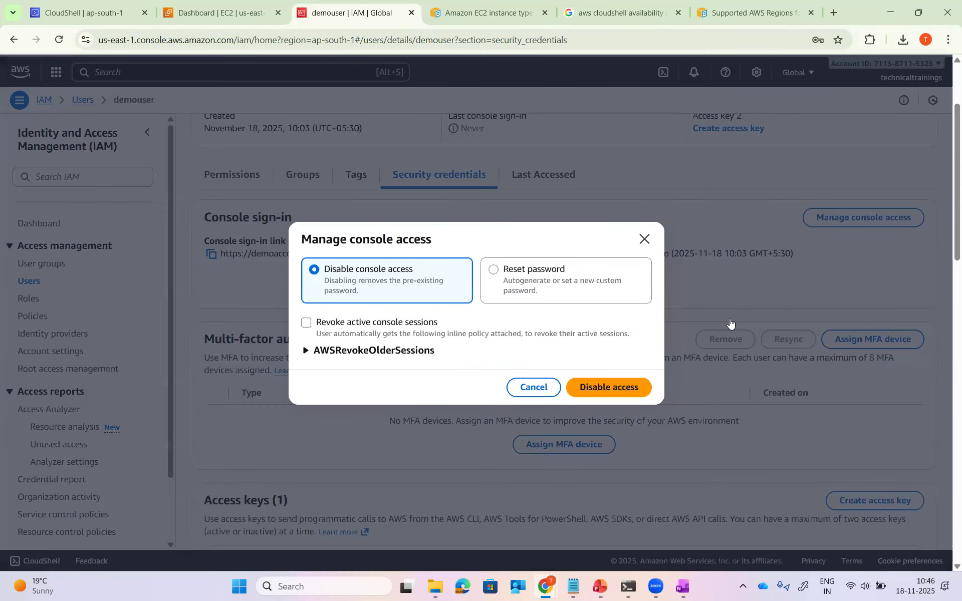
click(546, 288)
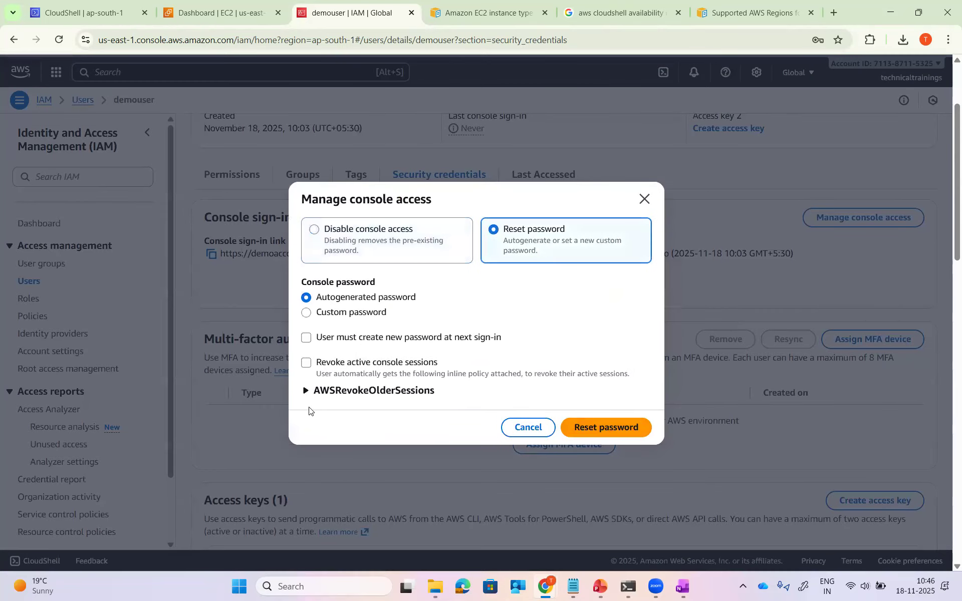
click(311, 315)
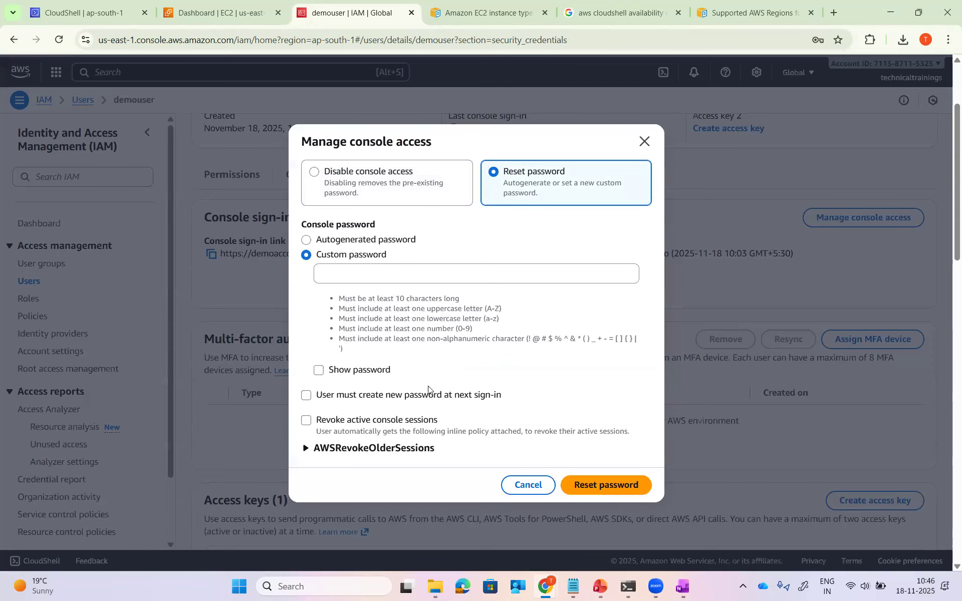
click(346, 271)
text(•••••••)
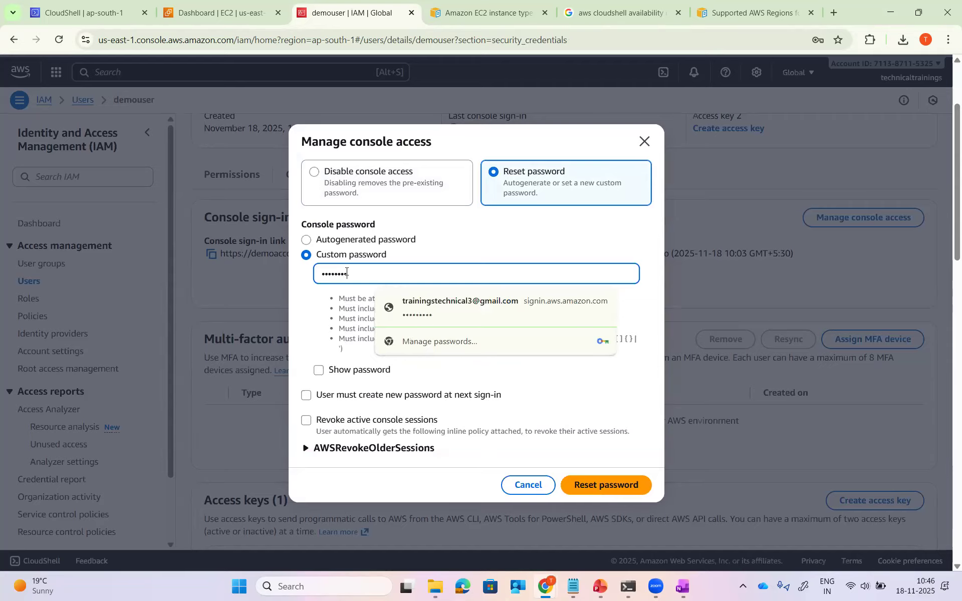
text(•••)
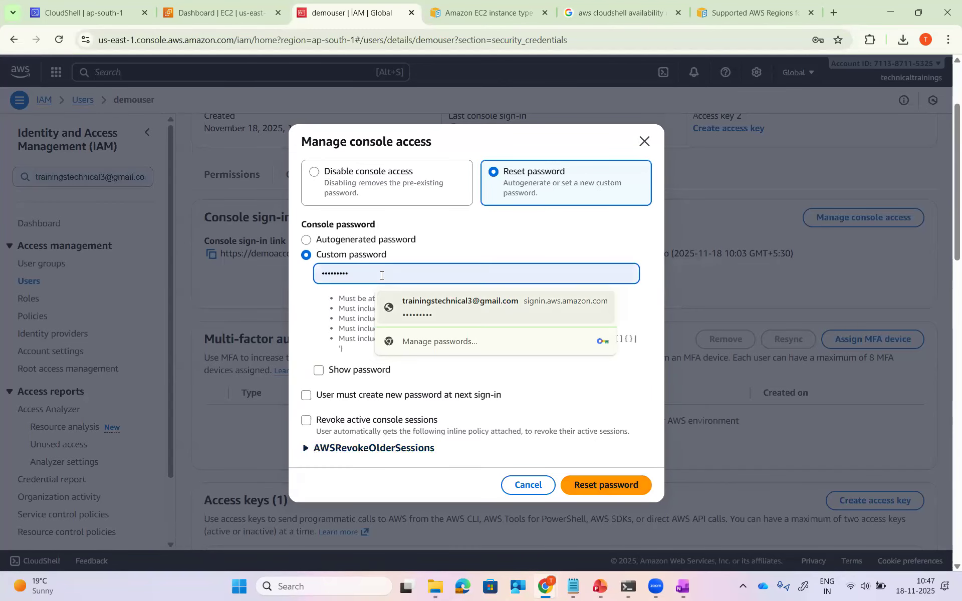
key(ctrl+a)
text(•••••••)
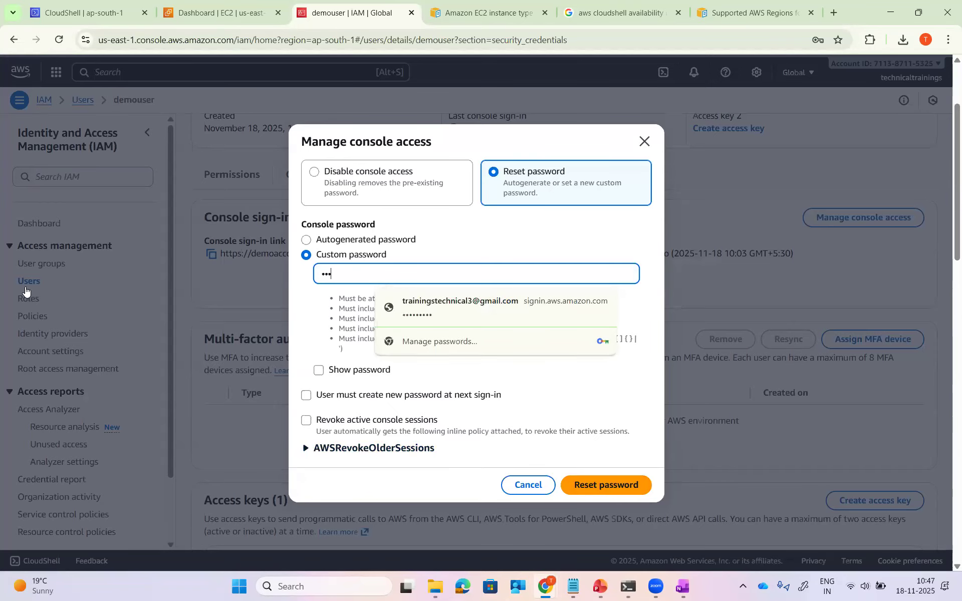
text(•••••)
click(608, 486)
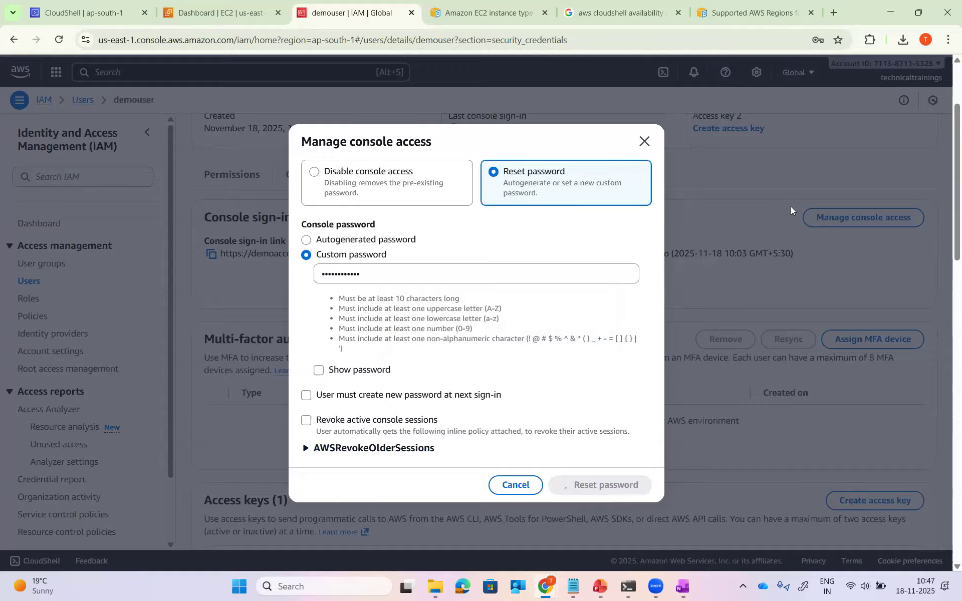
click(833, 70)
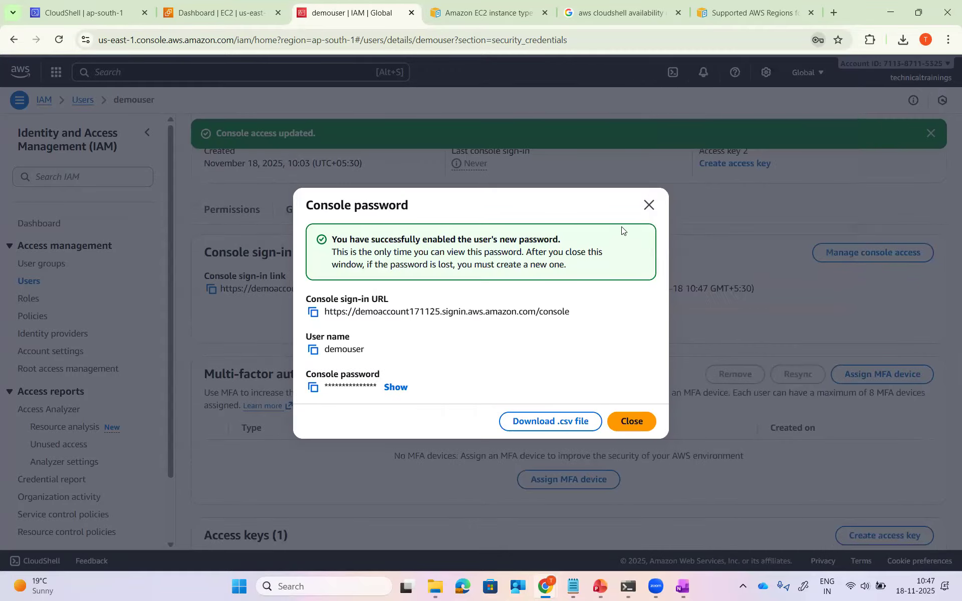
click(743, 272)
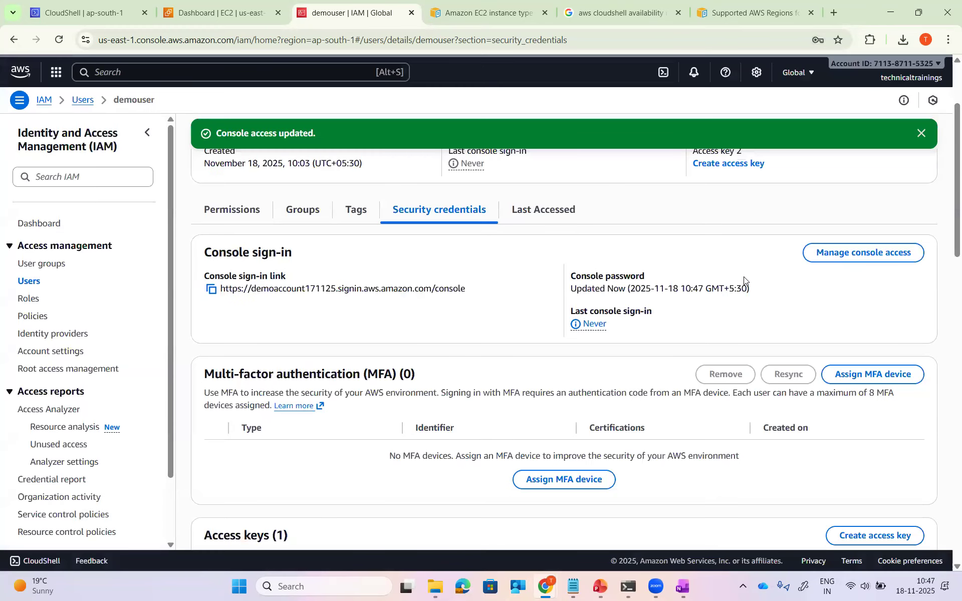
Sign in as demouser in the incognito window with the newly set console password
key(alt+Tab)
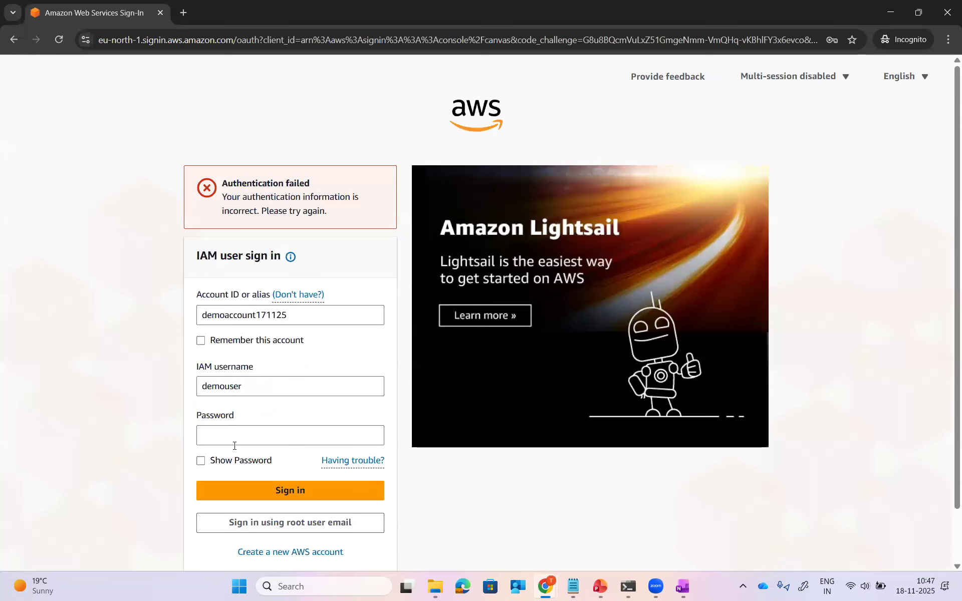
click(234, 446)
text(•••••••)
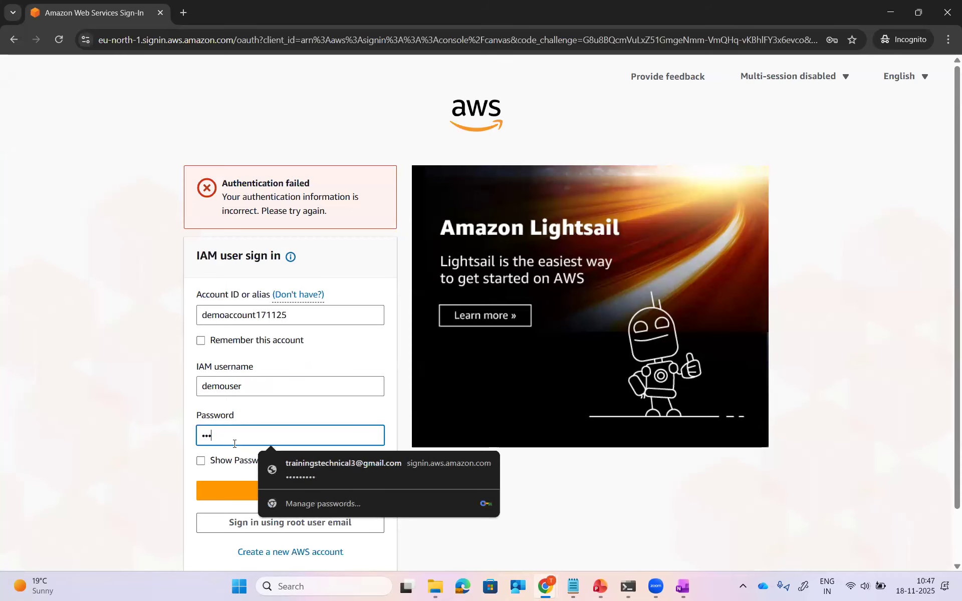
text(•••••)
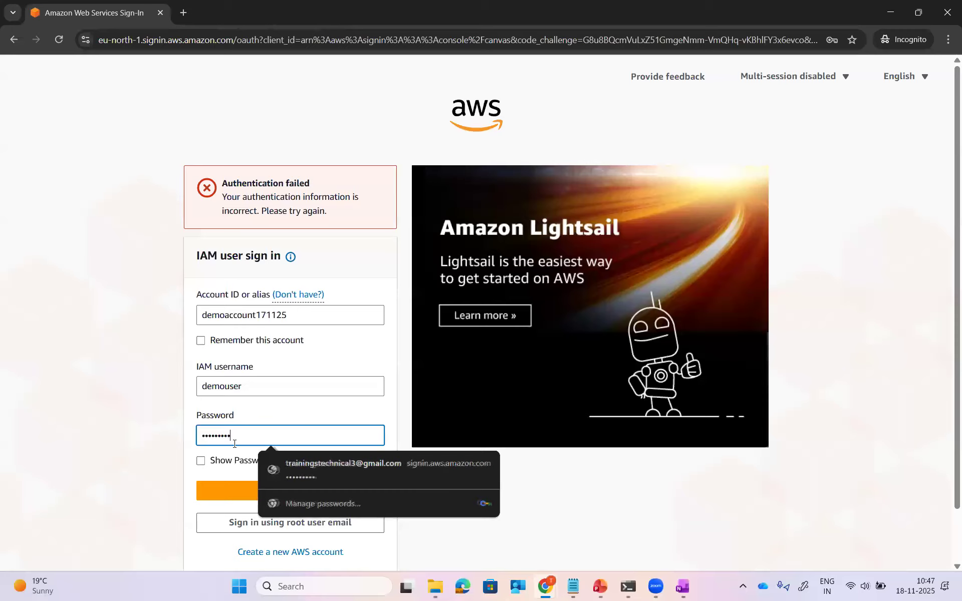
click(242, 497)
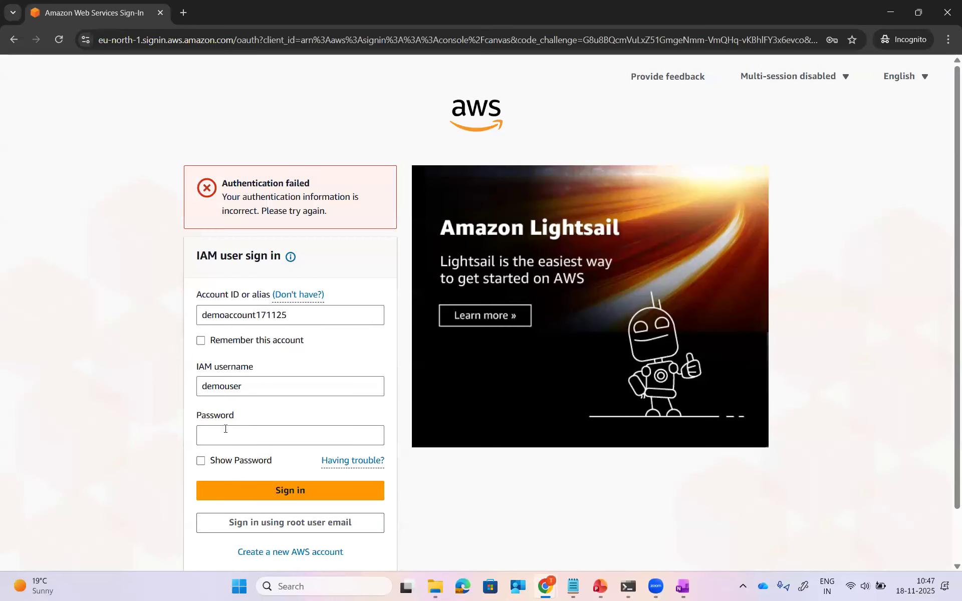
click(223, 439)
text(•••••••)
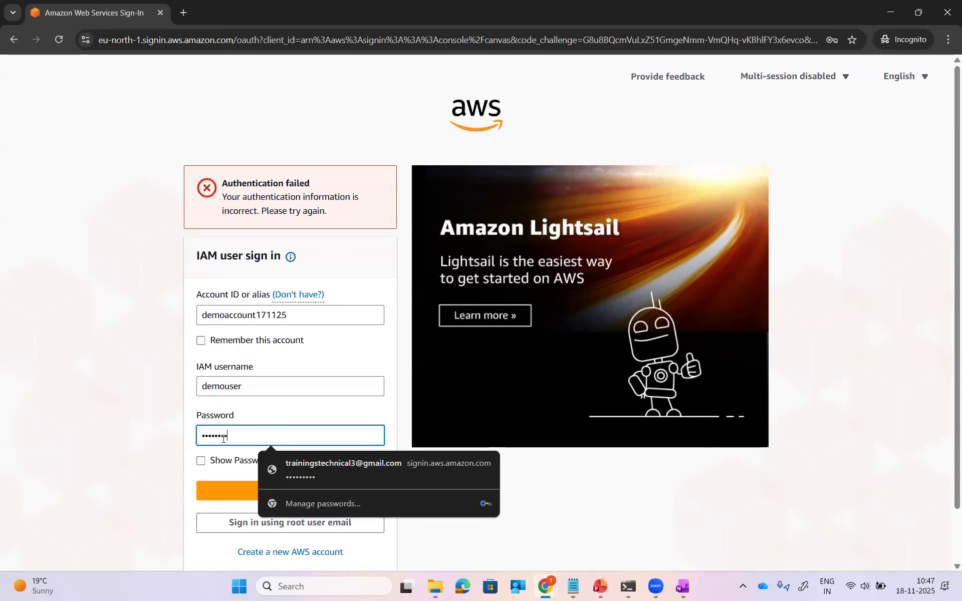
text(••••)
click(228, 491)
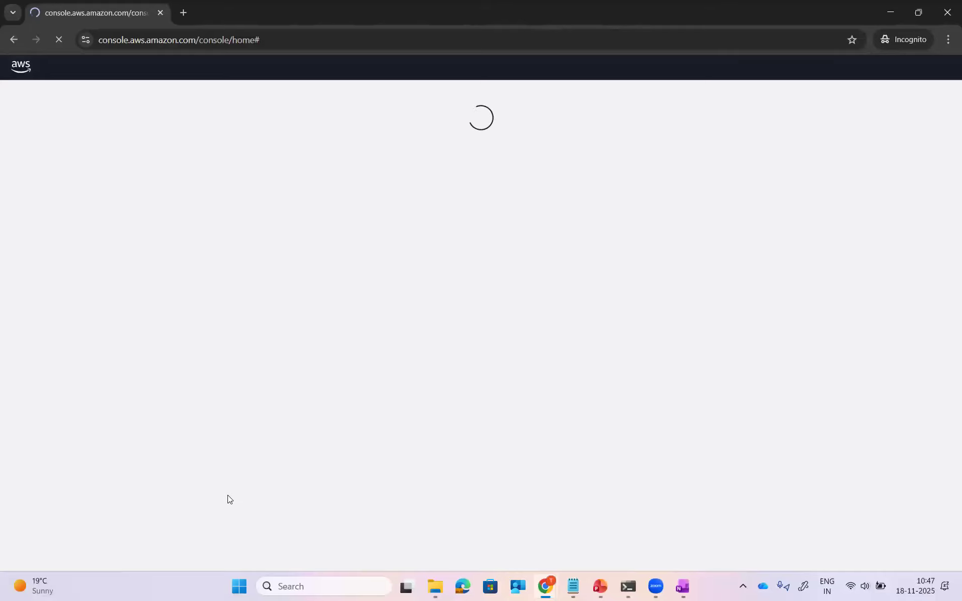
key(alt+Tab)
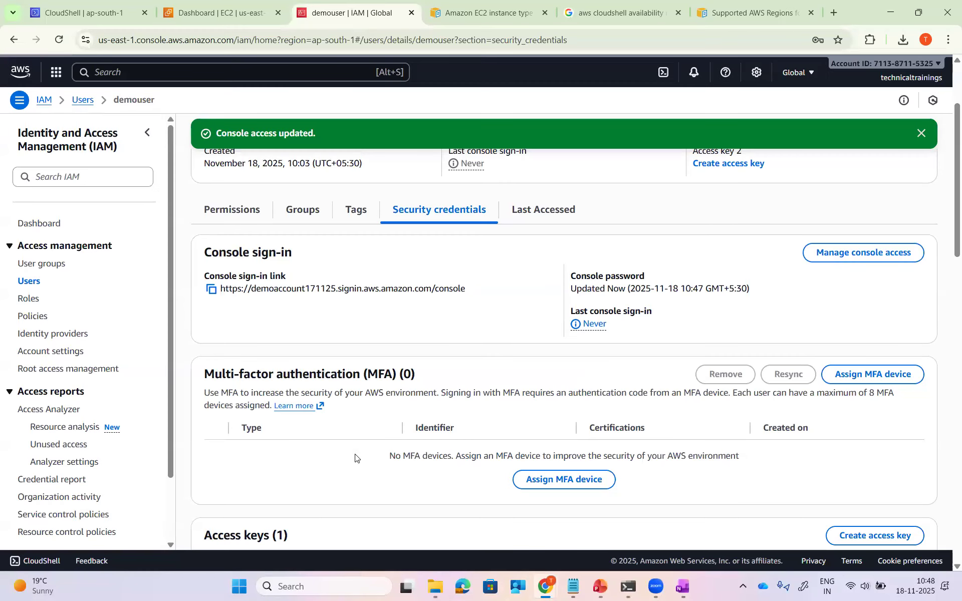
key(alt+Tab)
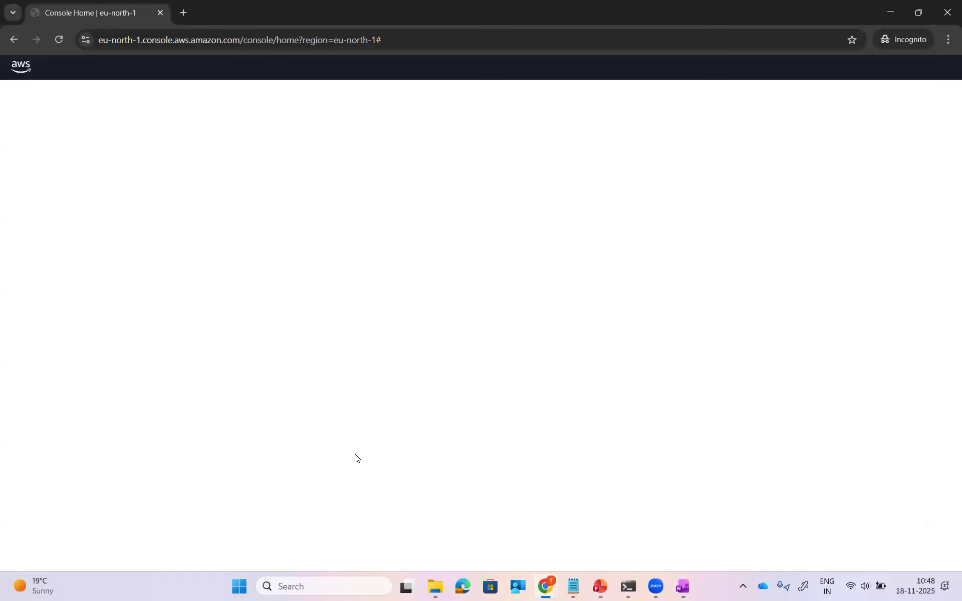
key(alt+Tab)
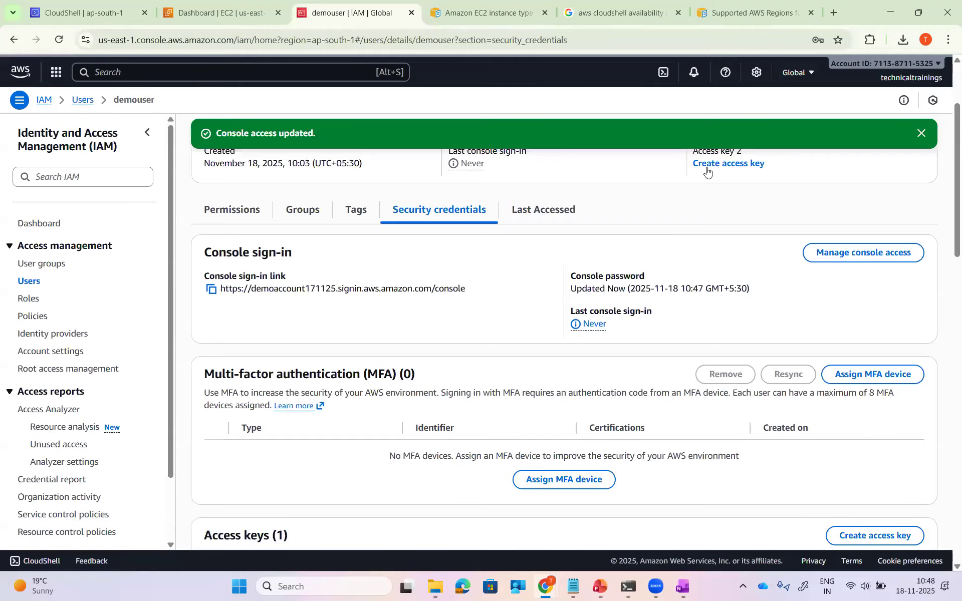
key(alt+Tab)
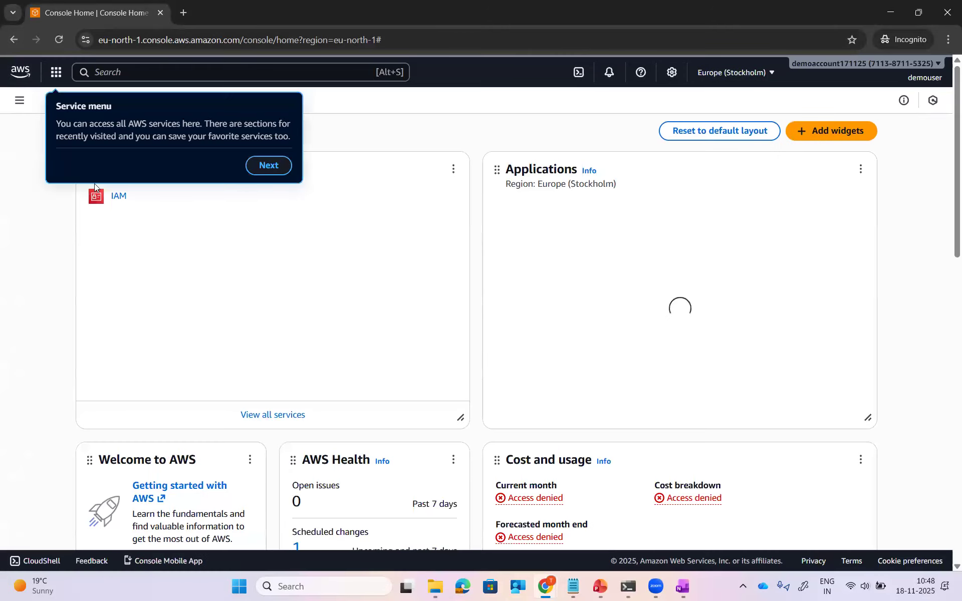
Go through the introductory tips on demouser's Console Home and finish the tour at Unified Settings
click(269, 166)
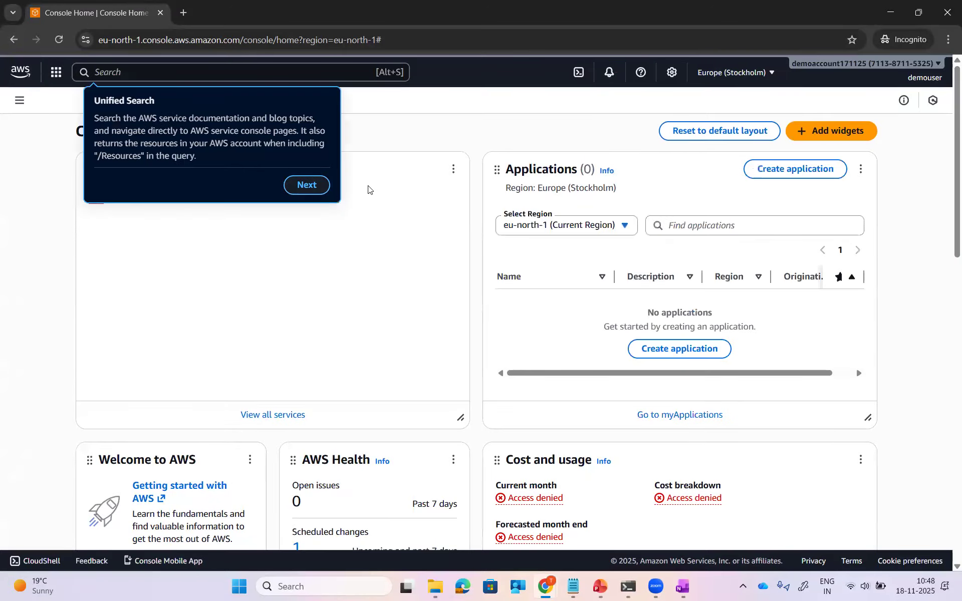
click(325, 187)
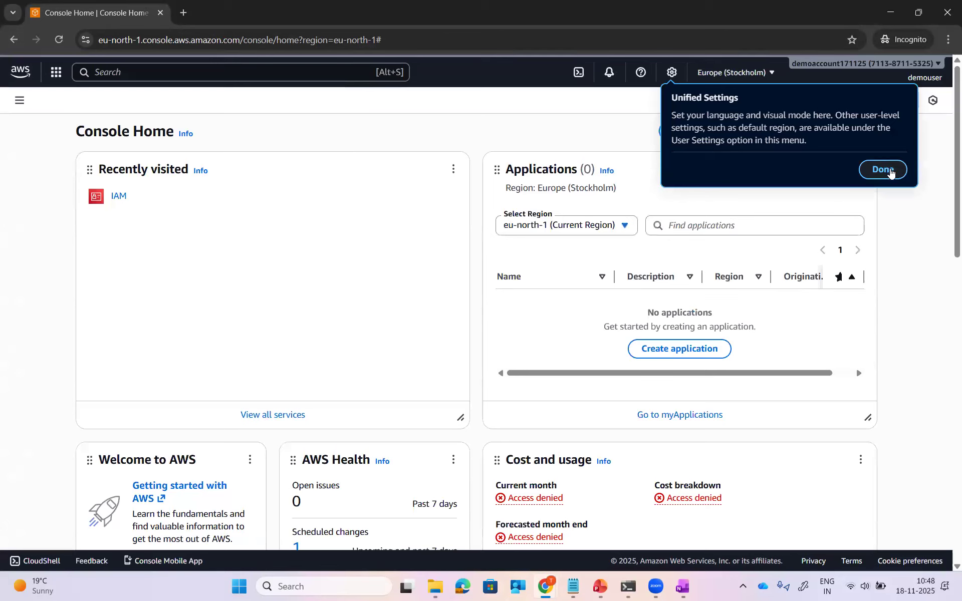
click(890, 172)
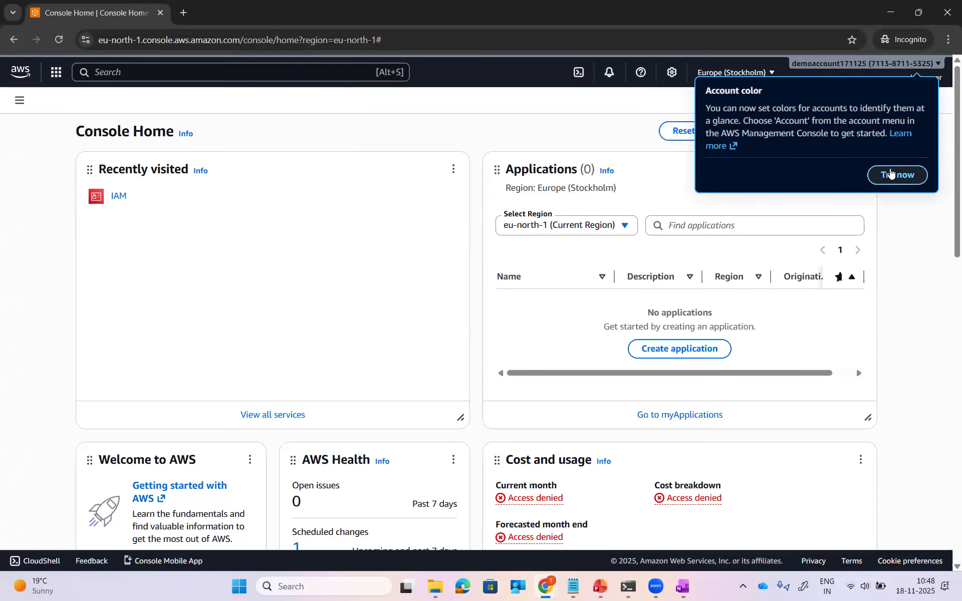
Dismiss the Account color tip and open Billing and Cost Management as demouser to check its access to cost data
click(947, 75)
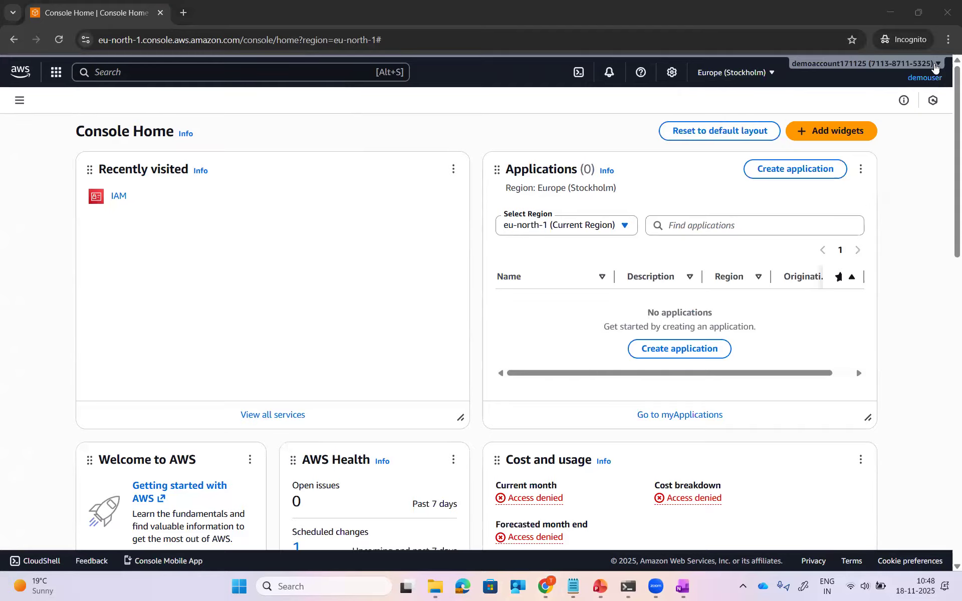
click(935, 67)
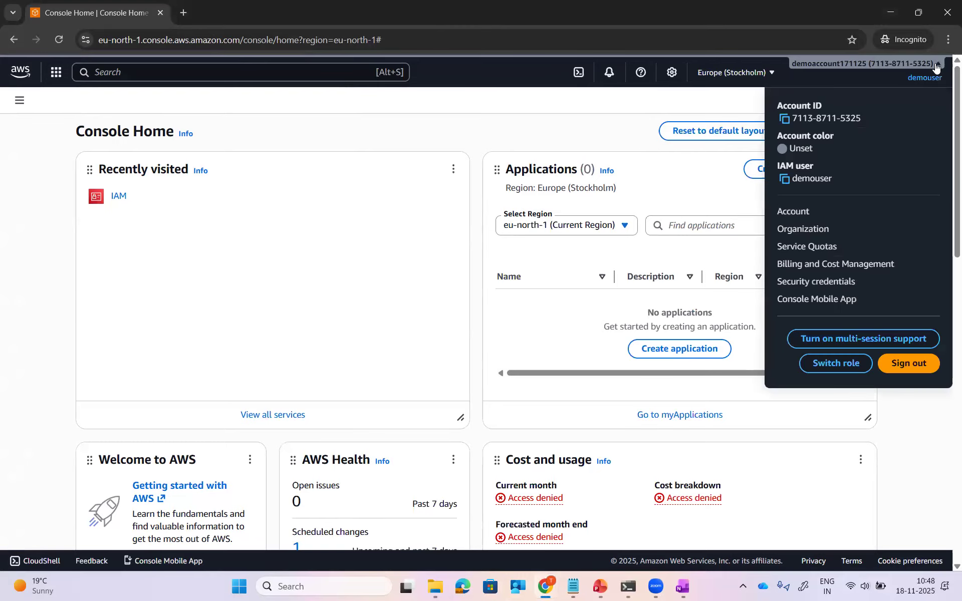
click(837, 268)
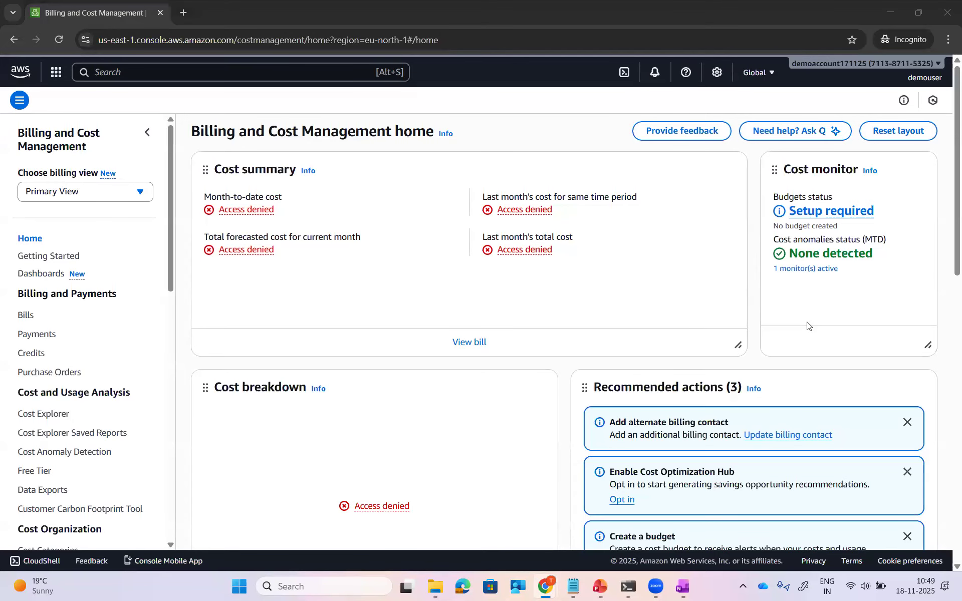
Switch to the main account's browser window and review its Billing and Cost Management home page
key(alt+Tab)
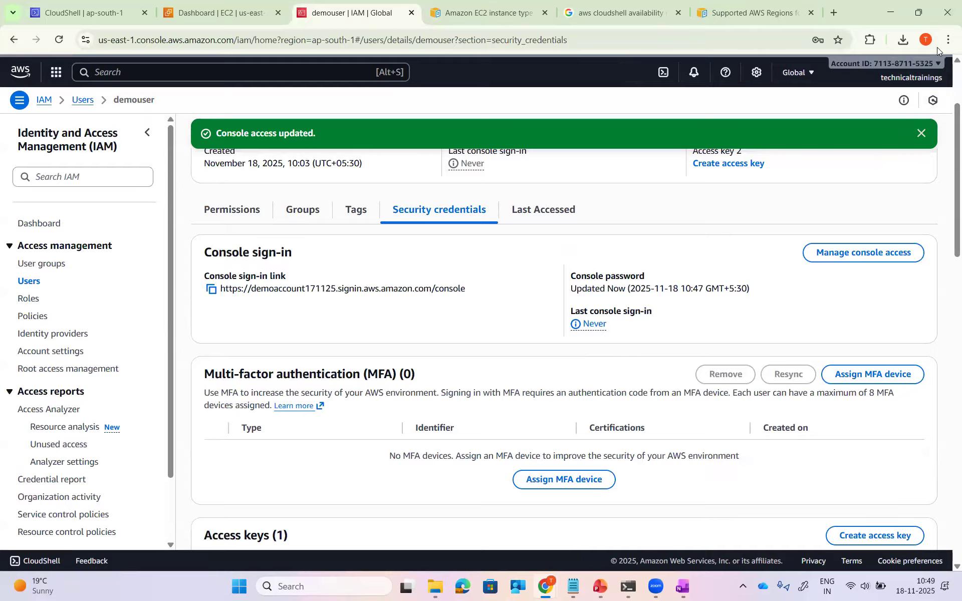
click(937, 68)
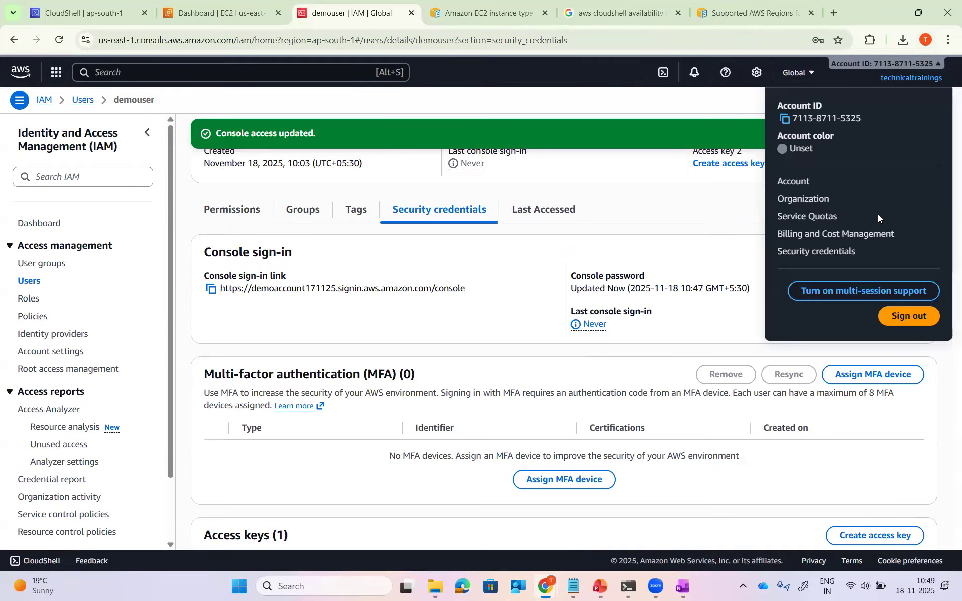
click(803, 234)
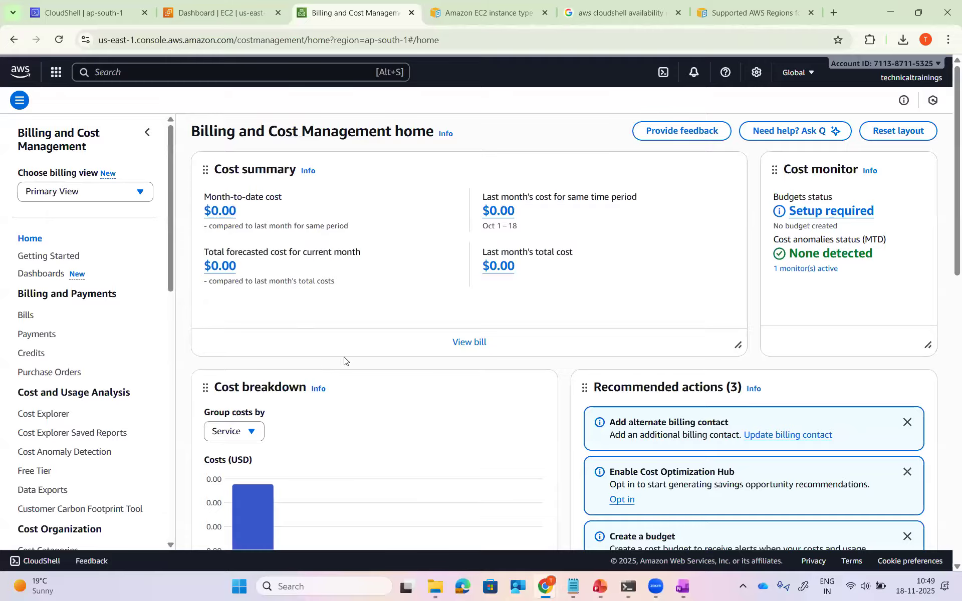
scroll(345, 361, down, 9)
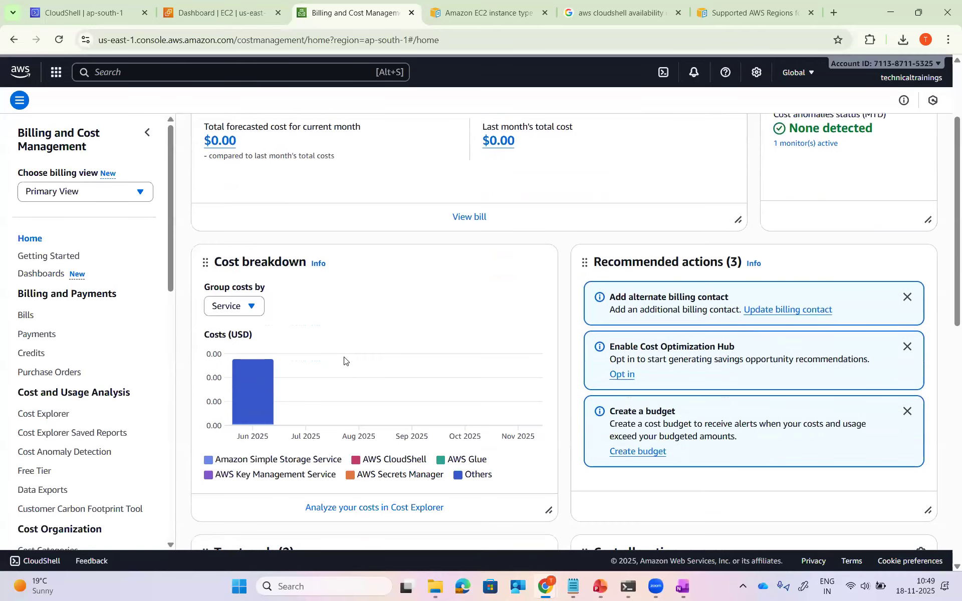
scroll(345, 359, down, 4)
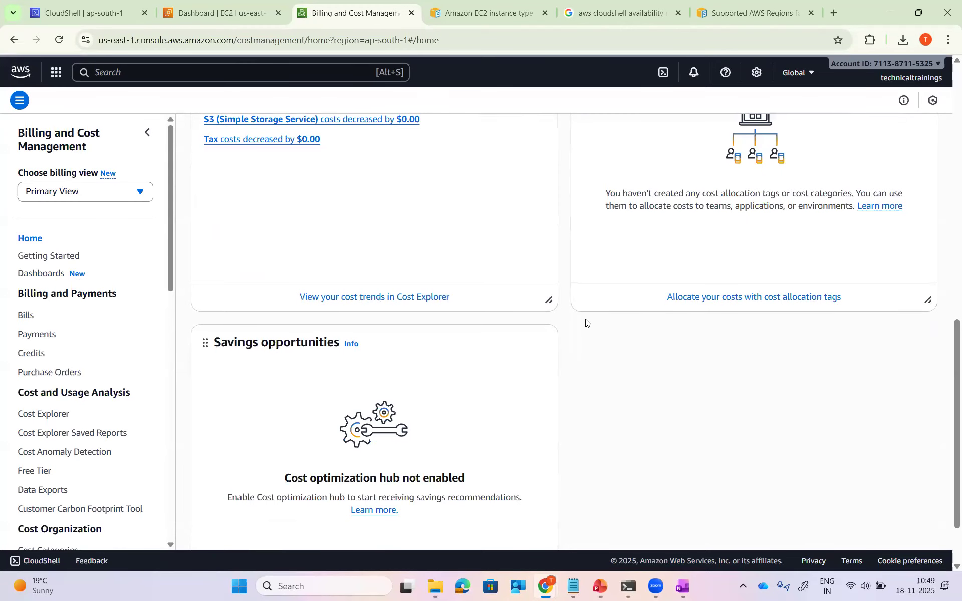
scroll(586, 326, up, 5)
scroll(586, 326, up, 7)
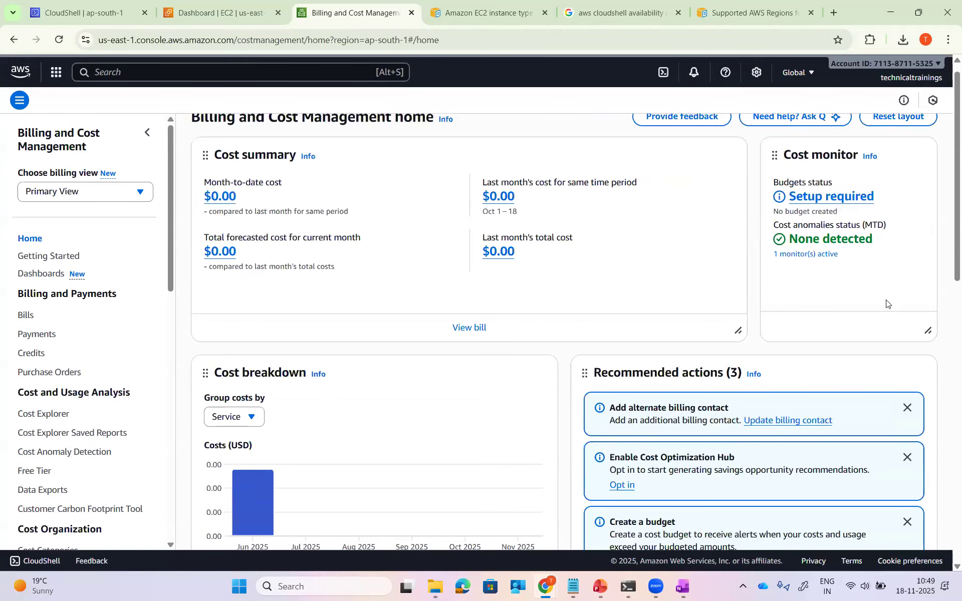
scroll(848, 277, up, 1)
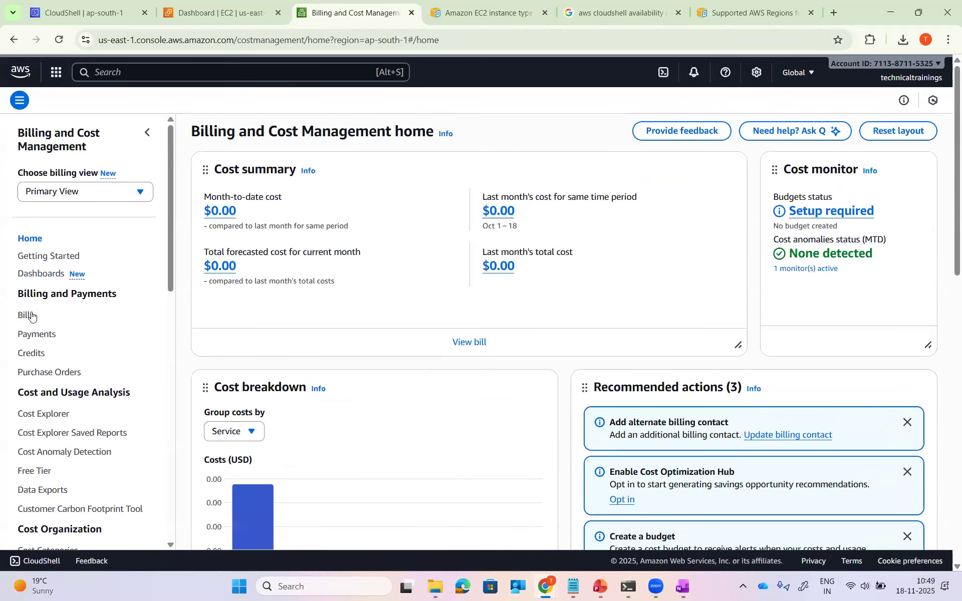
View the billing Dashboards page, and review the bill summary and charges by service on the Bills page
click(27, 274)
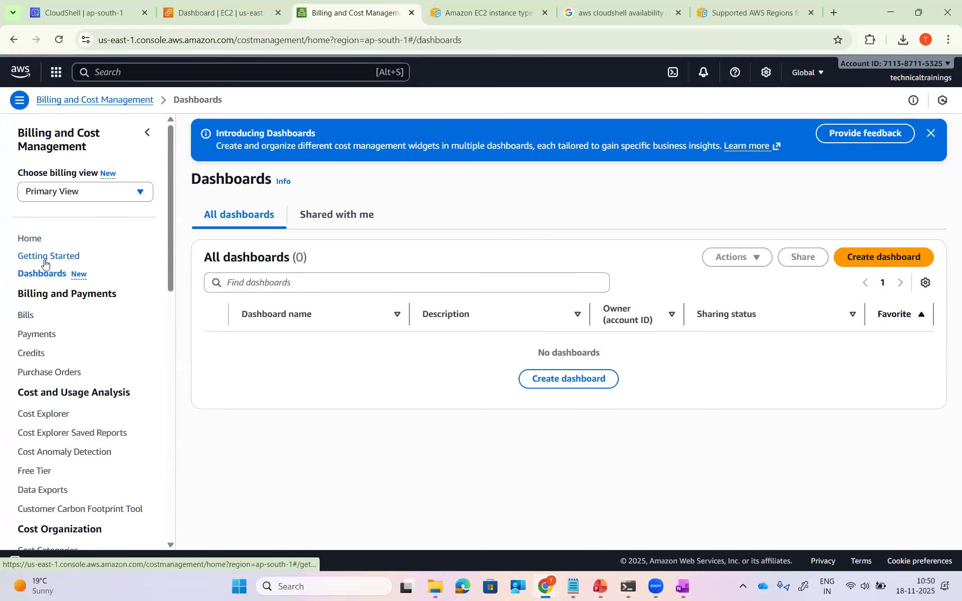
click(26, 316)
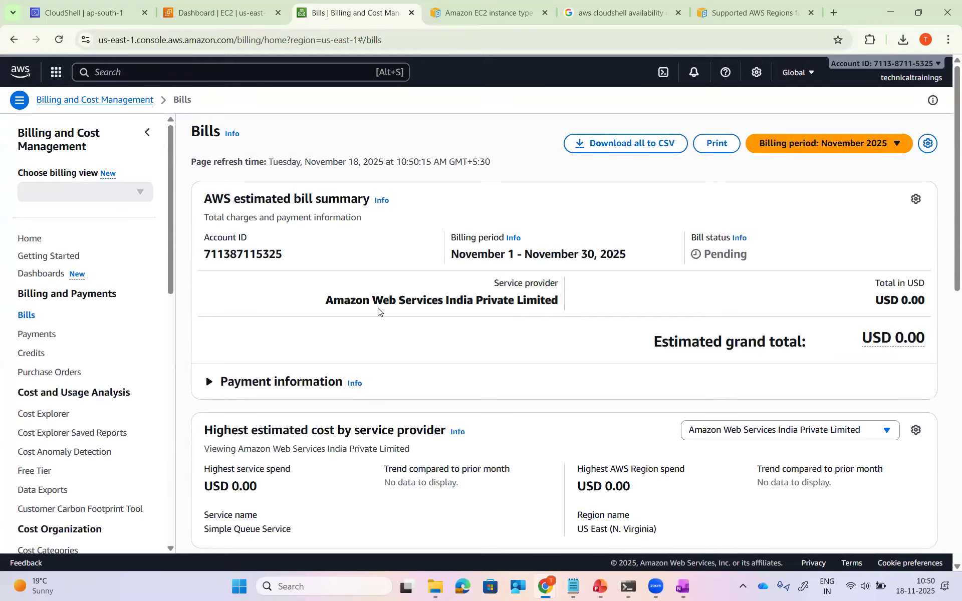
scroll(364, 308, down, 5)
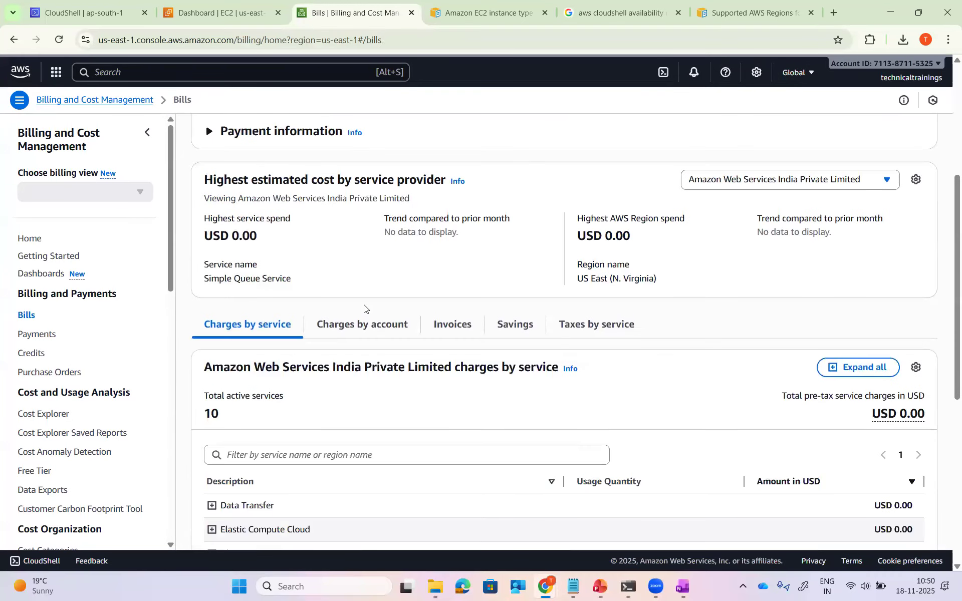
scroll(364, 308, down, 3)
scroll(364, 308, up, 7)
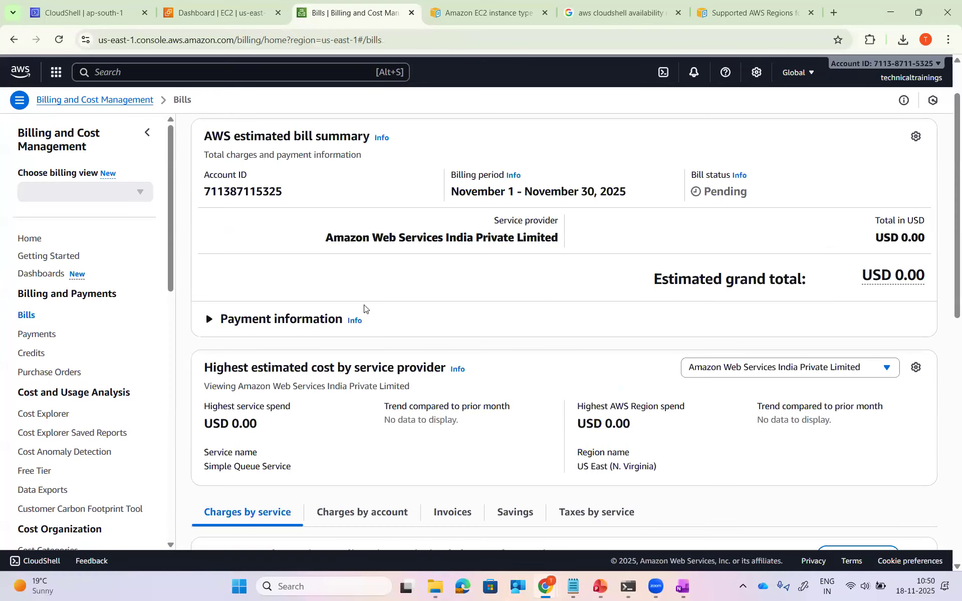
scroll(364, 308, up, 2)
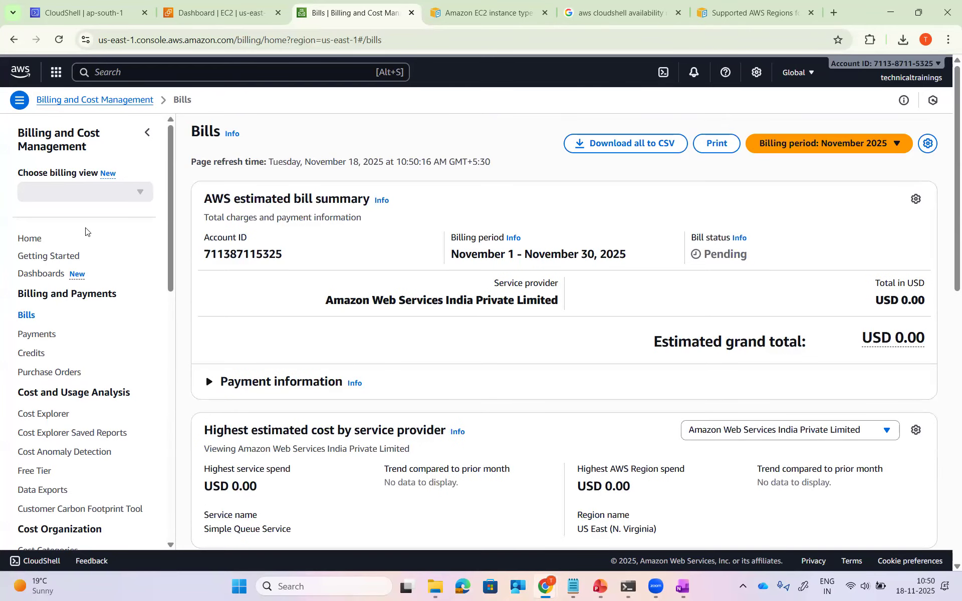
Return to the Billing and Cost Management home and examine the cost summary, cost breakdown, recommended actions, trends and savings widgets
click(33, 244)
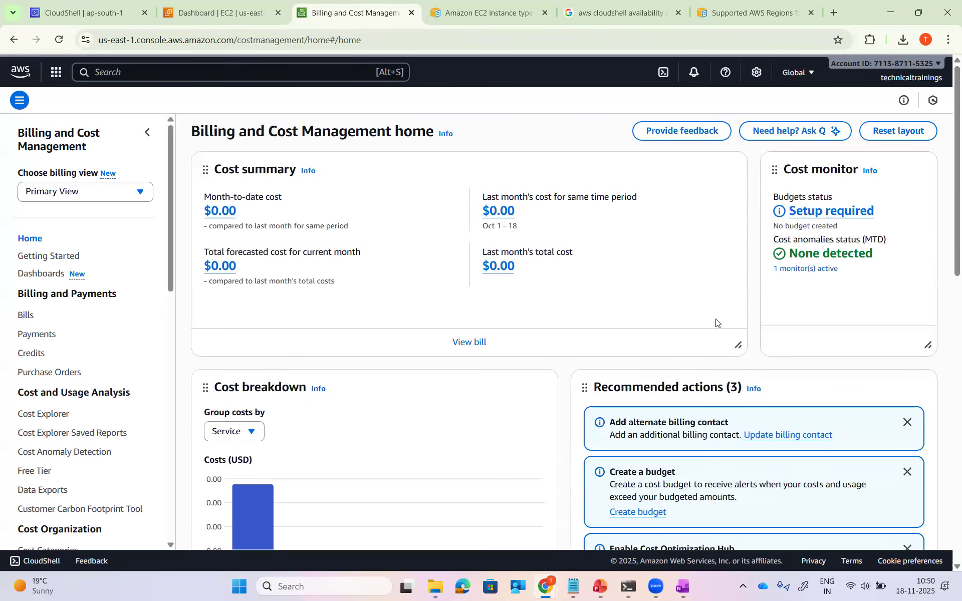
scroll(411, 378, down, 2)
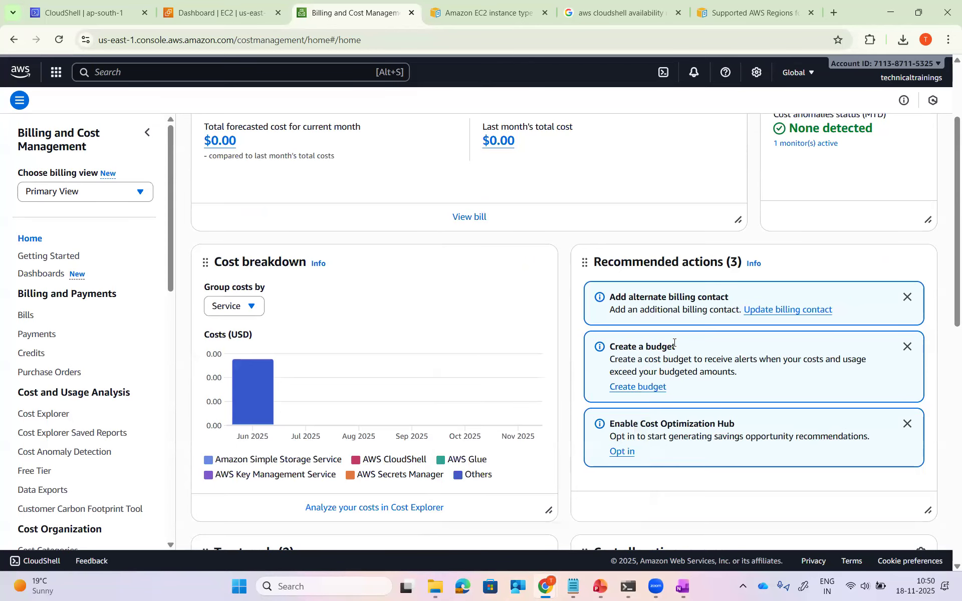
scroll(672, 328, down, 2)
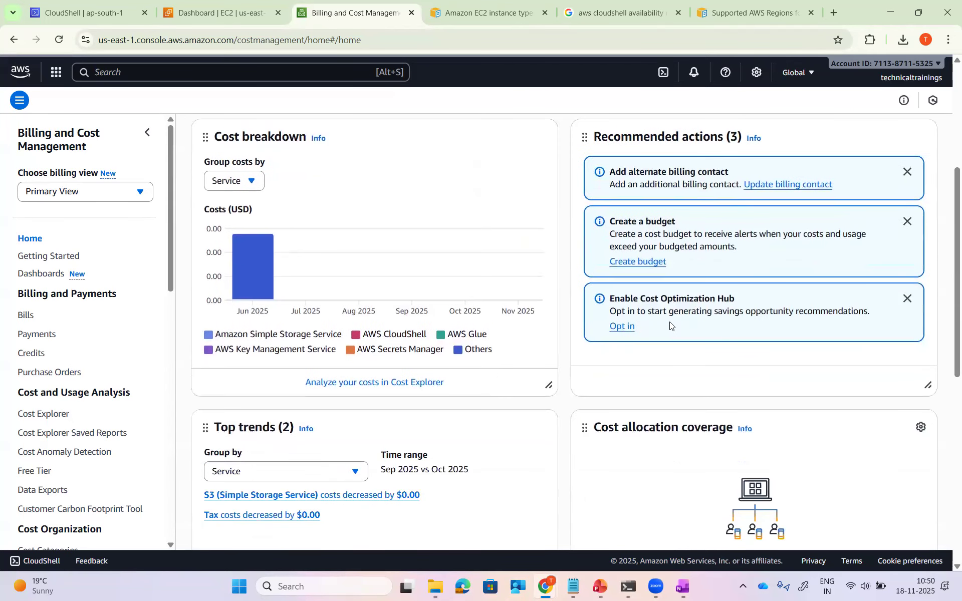
scroll(670, 325, down, 6)
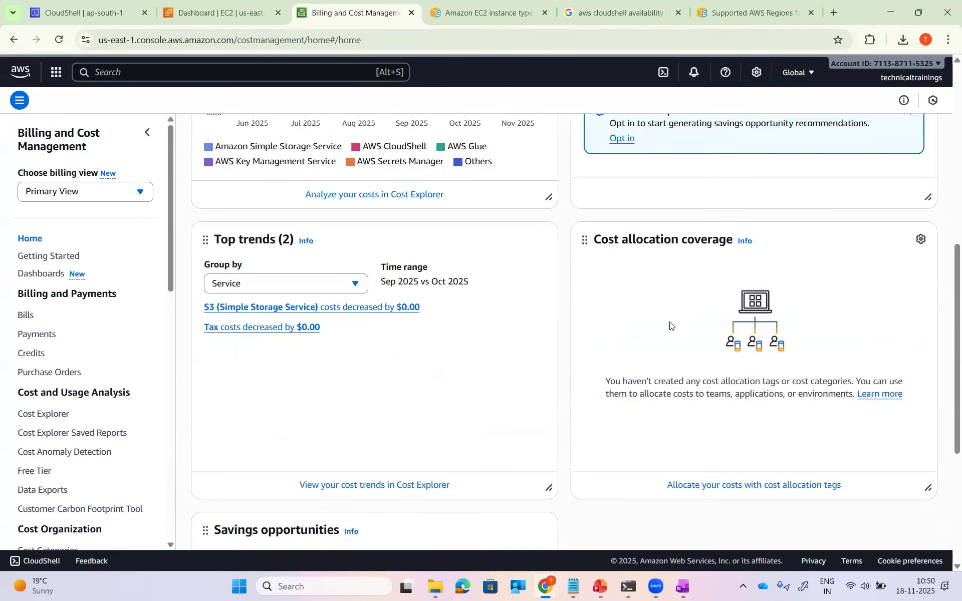
scroll(671, 325, down, 3)
scroll(670, 326, up, 11)
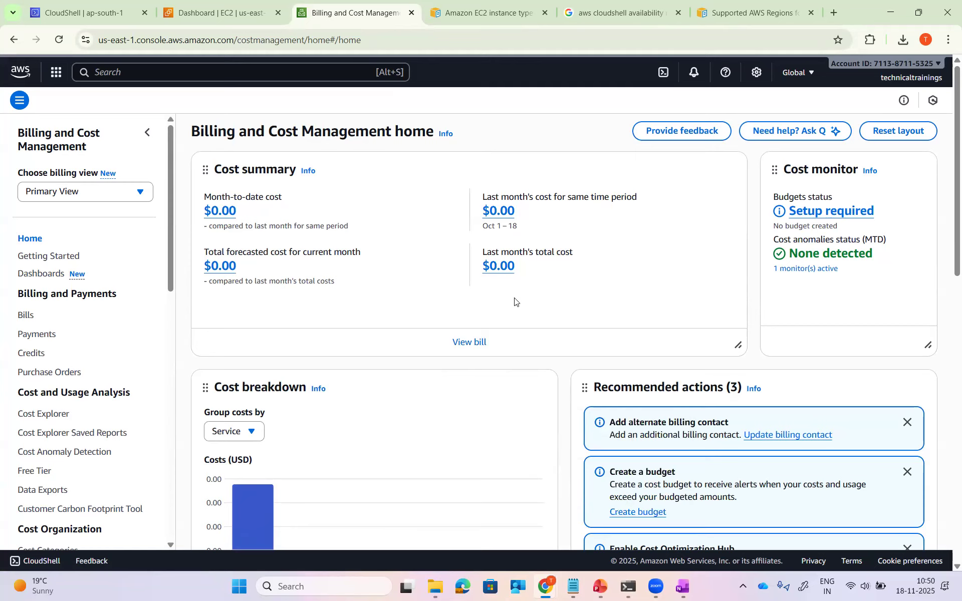
scroll(368, 304, down, 1)
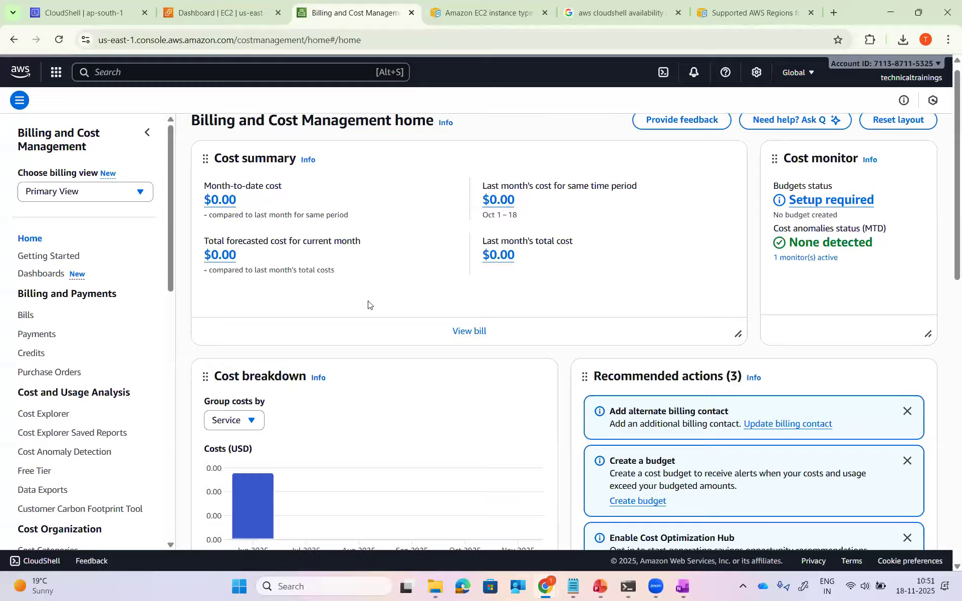
scroll(368, 305, down, 8)
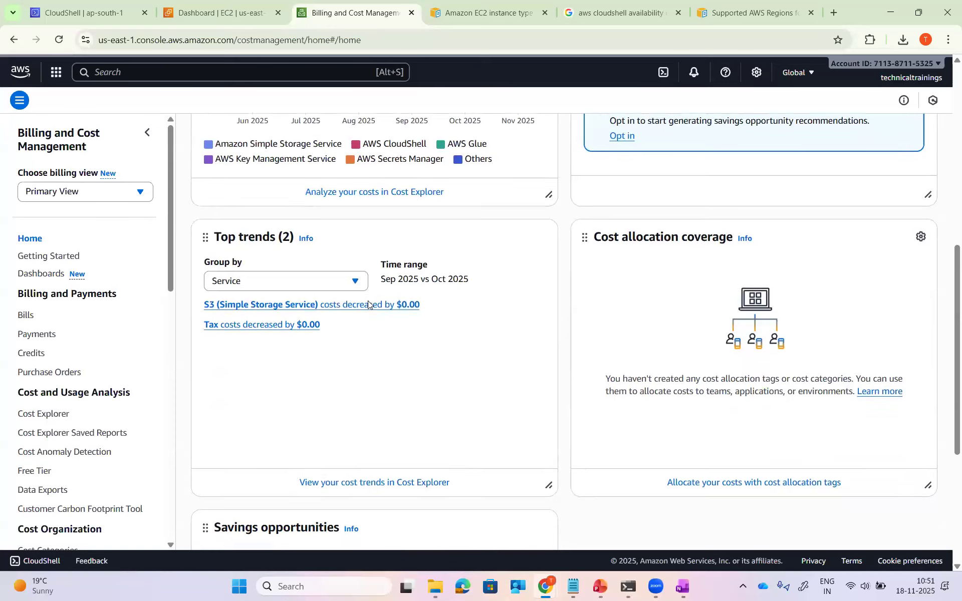
scroll(368, 301, down, 4)
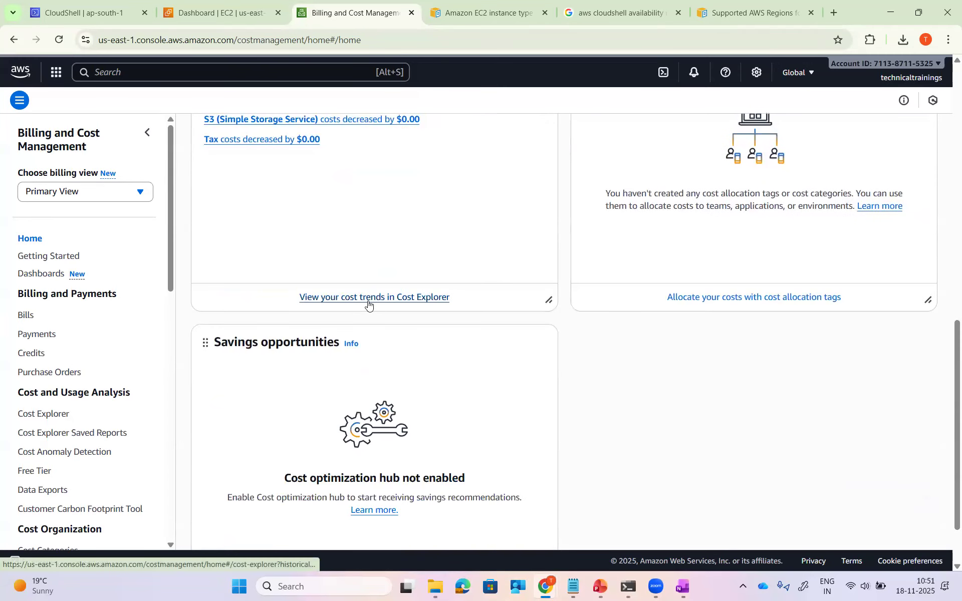
scroll(368, 303, down, 1)
scroll(368, 304, up, 11)
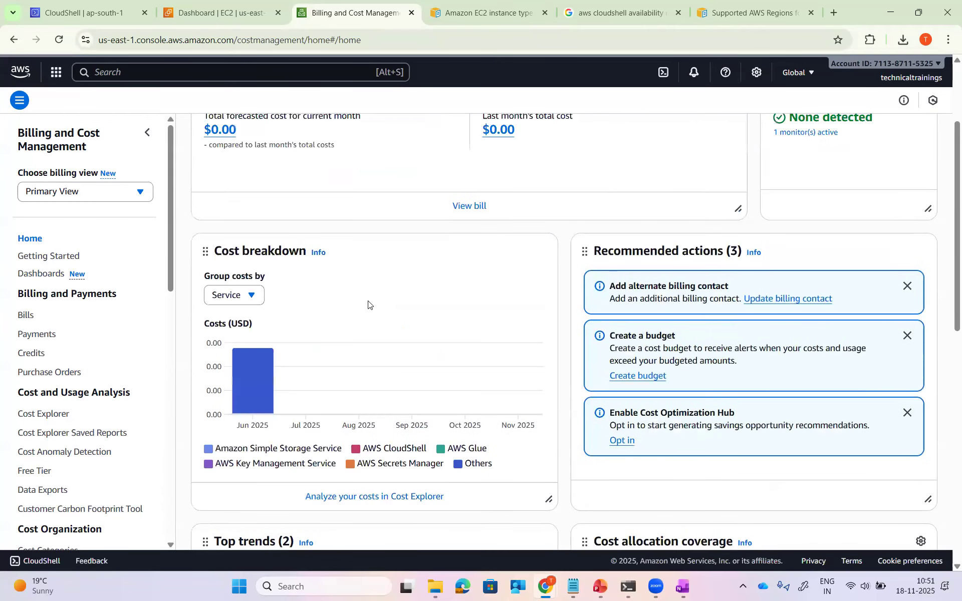
mouse_move(453, 370)
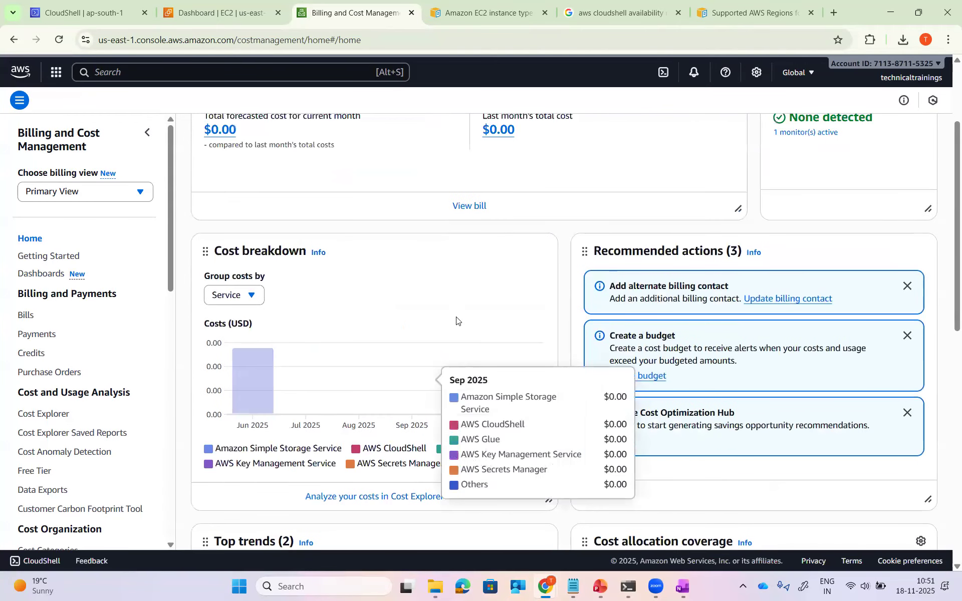
scroll(467, 296, up, 3)
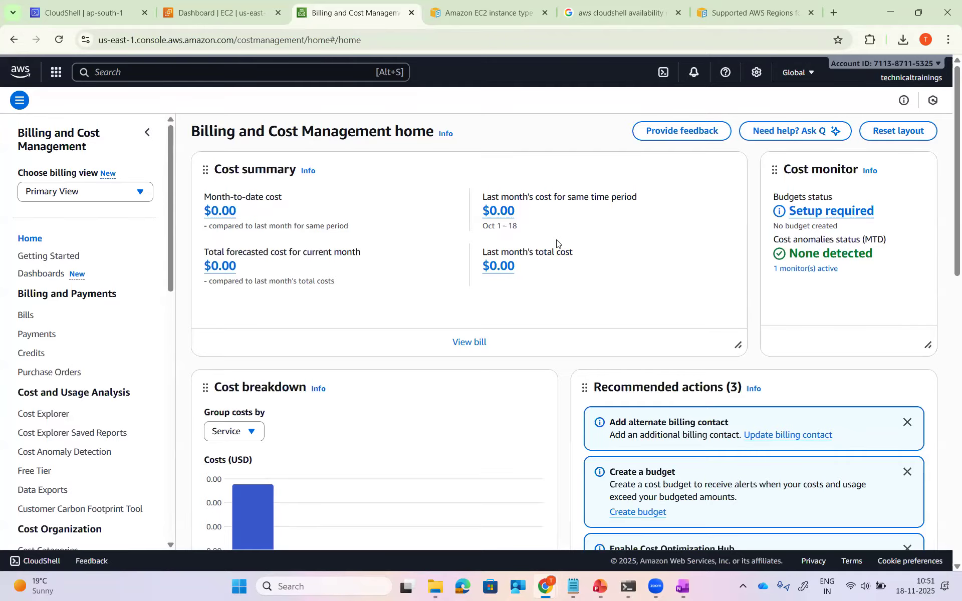
Start creating a budget in AWS Budgets and check the Billing View details in the budget setup
scroll(134, 262, down, 6)
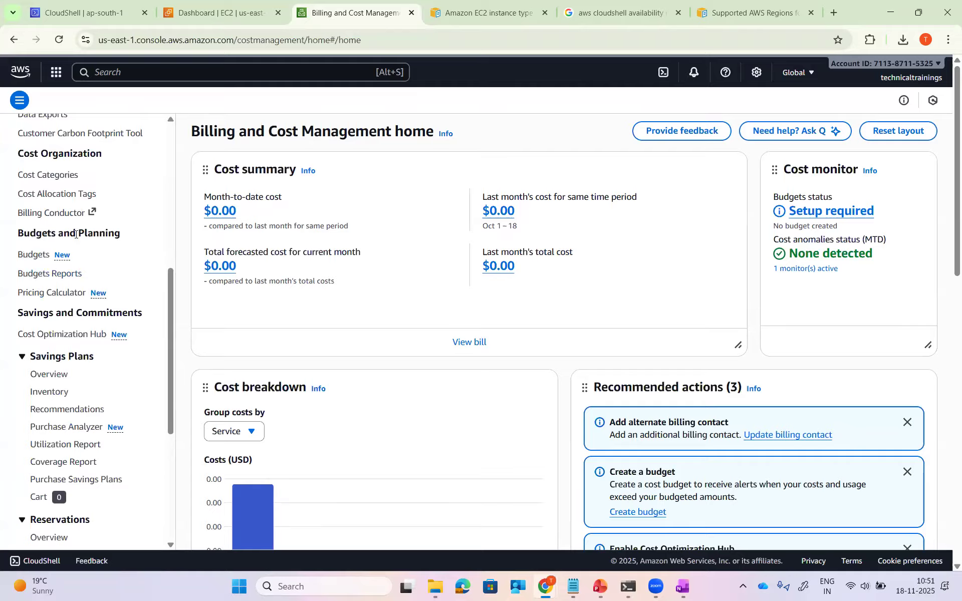
click(30, 257)
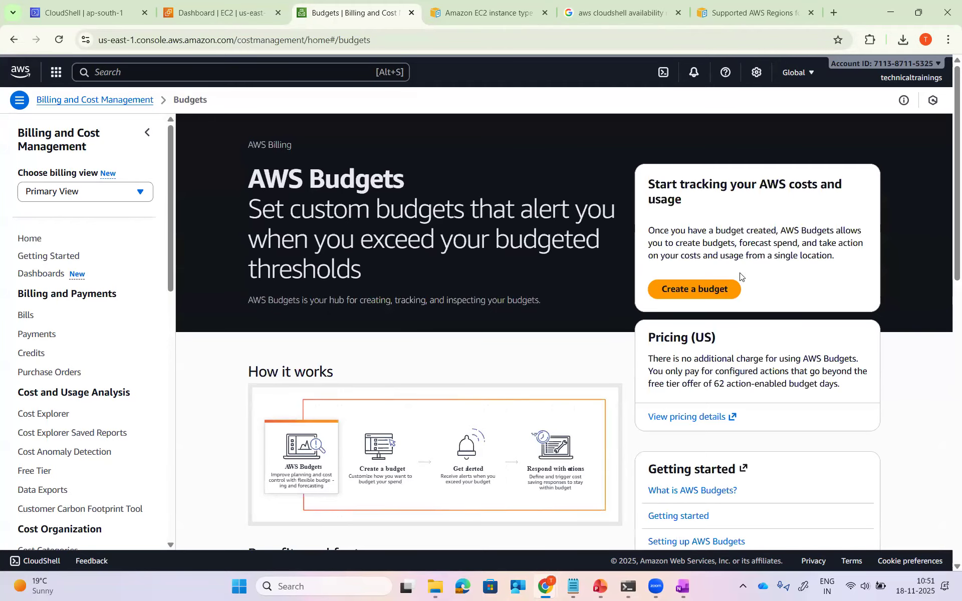
click(719, 291)
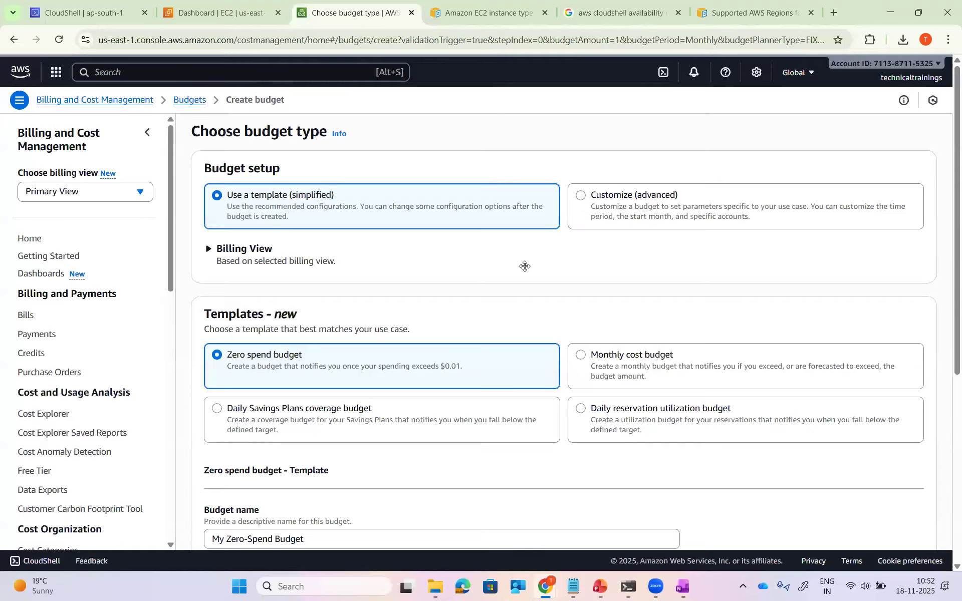
click(204, 258)
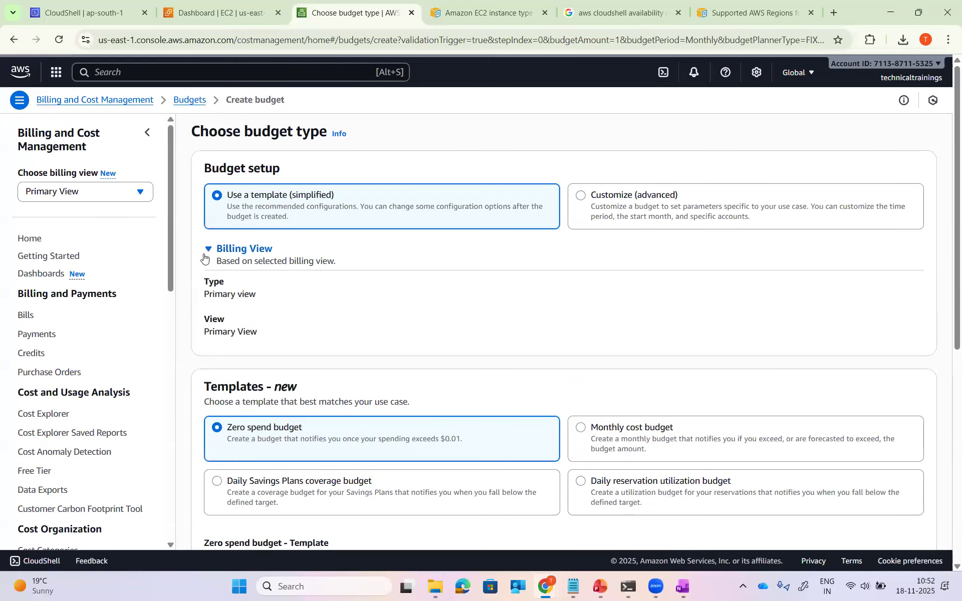
click(204, 259)
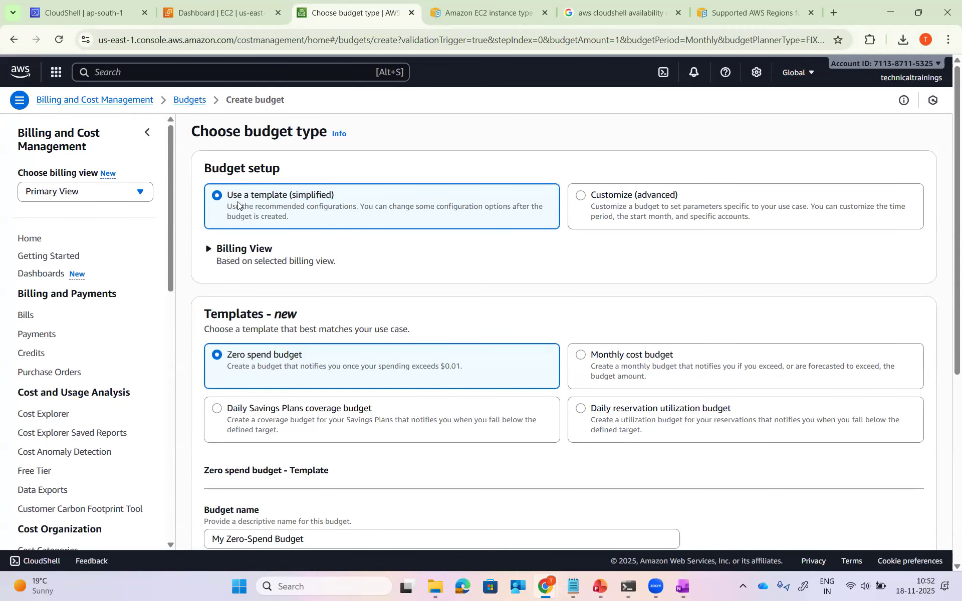
Enter the notification e-mail address as the recipient for the Zero spend budget template
scroll(259, 242, down, 2)
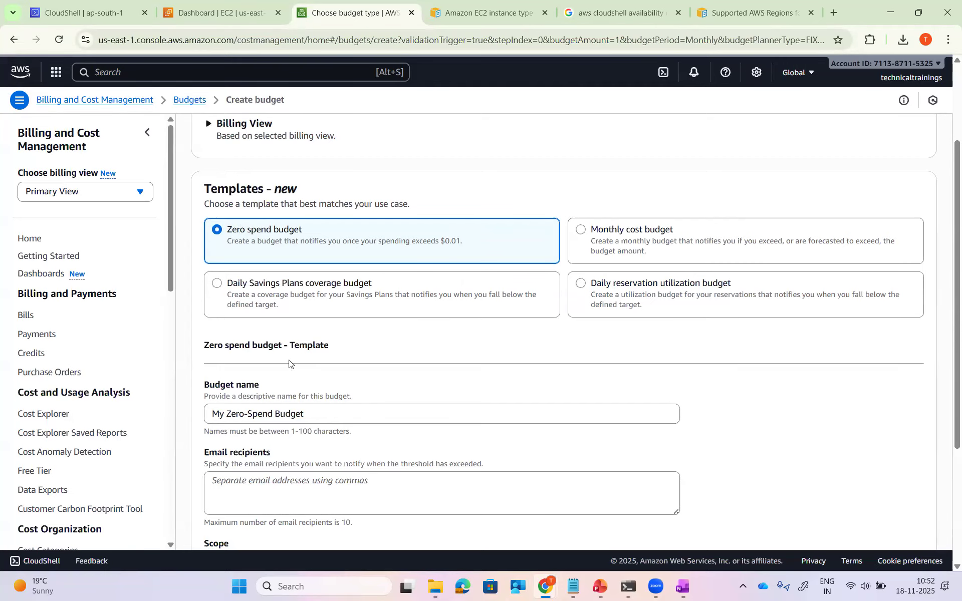
scroll(291, 369, down, 3)
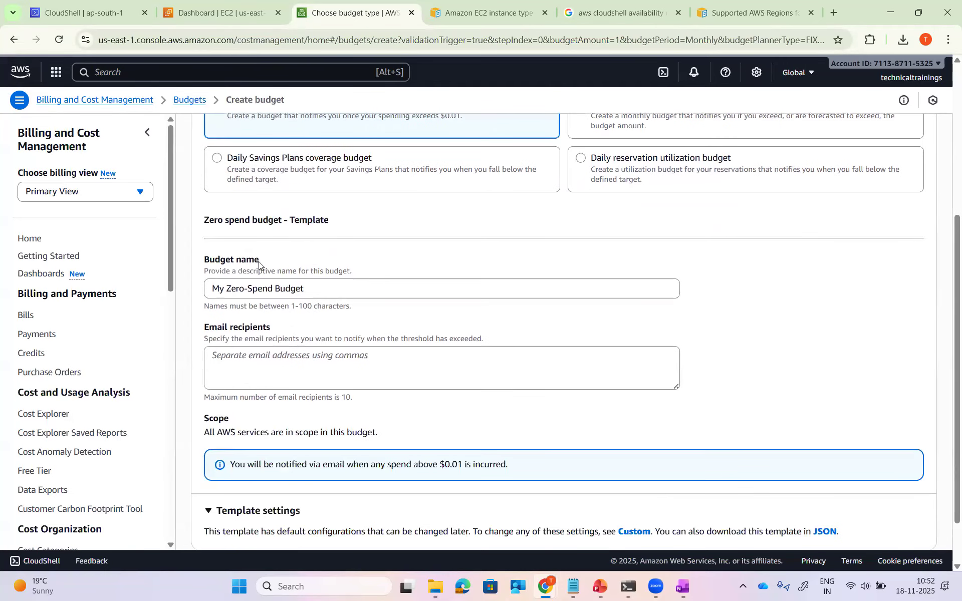
click(247, 370)
text(c)
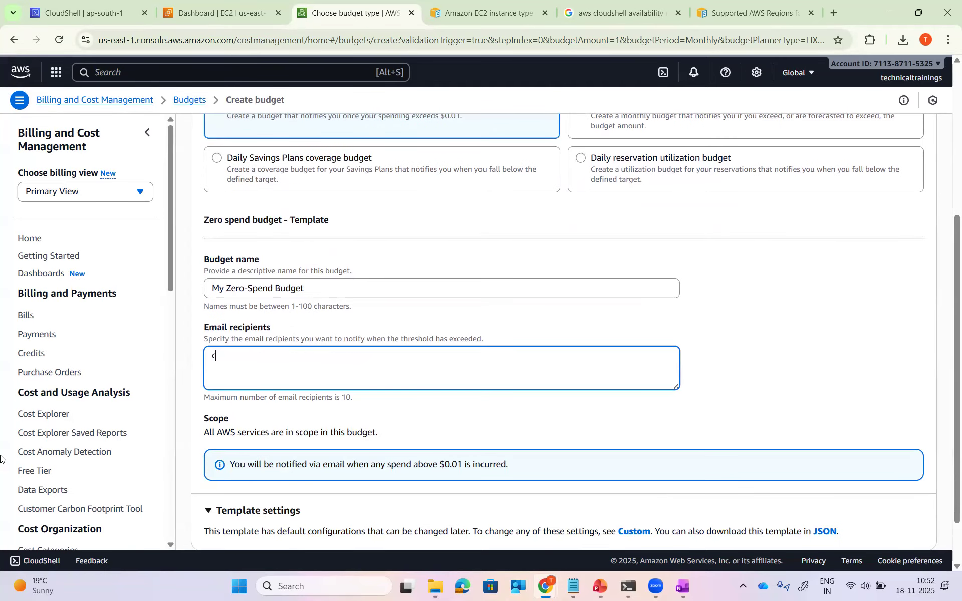
text(handra@example.com)
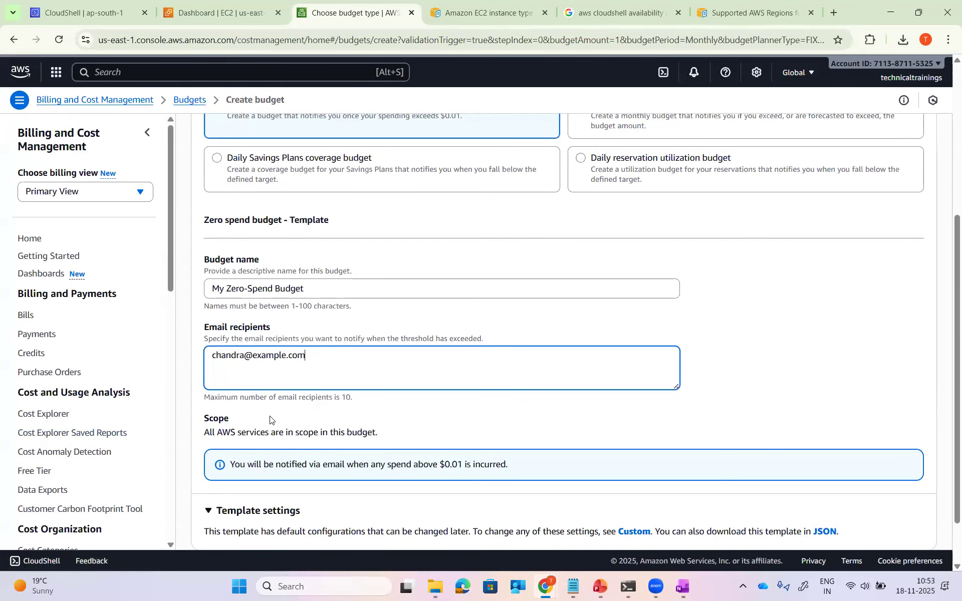
Create the zero-spend budget and check its amount, forecast and comparison columns in the budgets list
scroll(270, 416, down, 2)
click(892, 518)
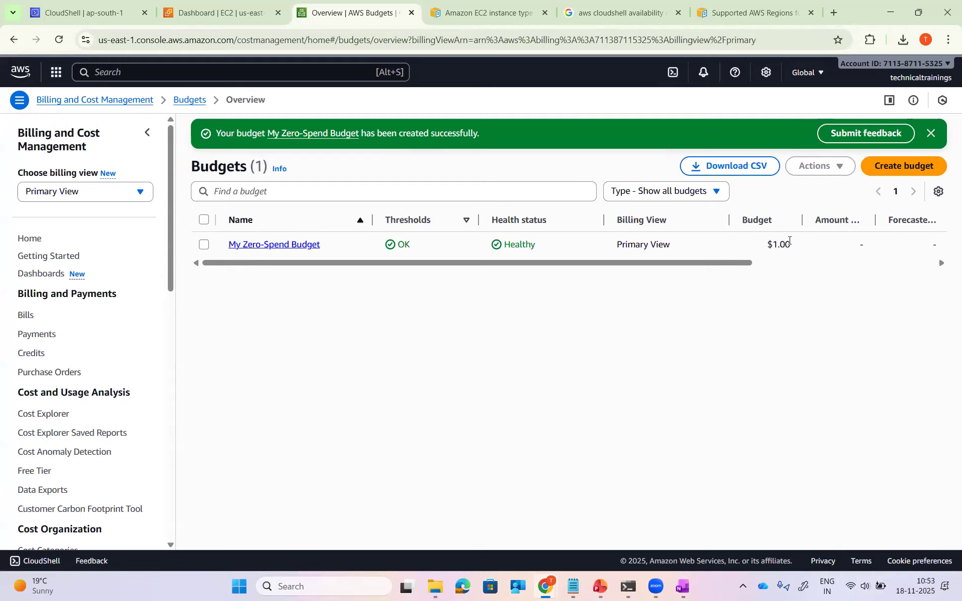
drag(765, 244, 810, 249)
drag(729, 263, 946, 274)
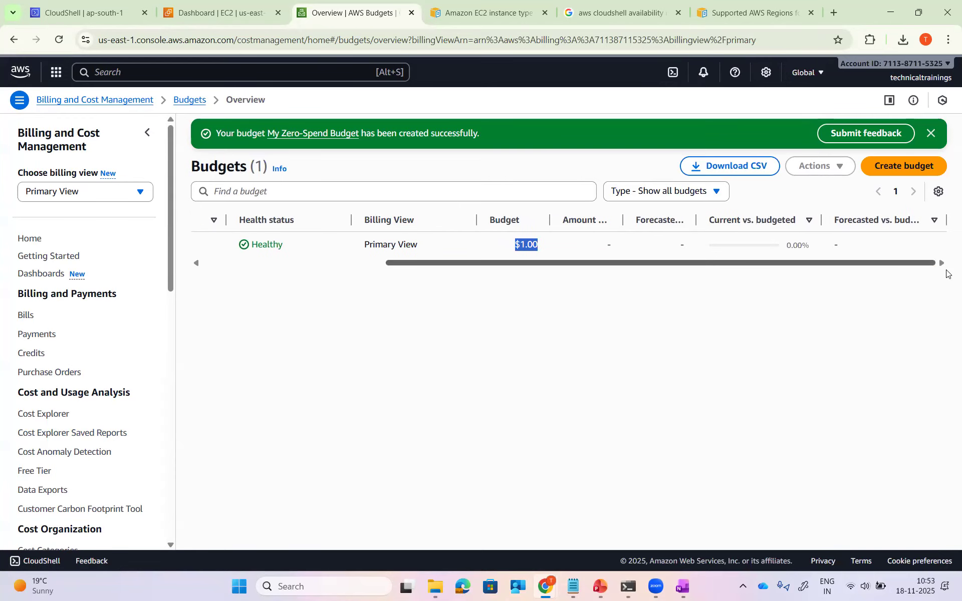
drag(689, 265, 1, 280)
Open My Zero-Spend Budget and examine its budget health and details
click(286, 246)
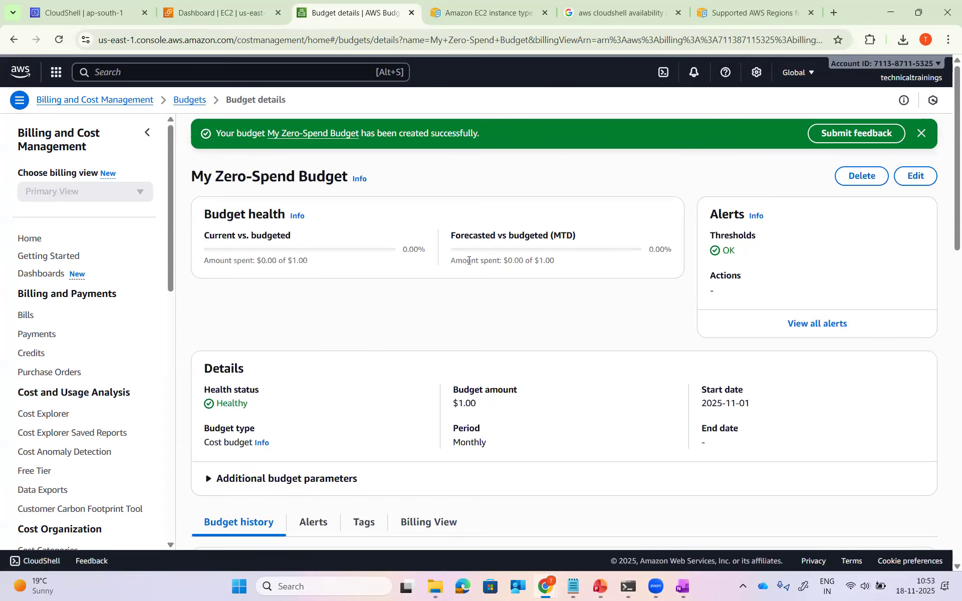
drag(503, 260, 515, 266)
scroll(72, 359, down, 6)
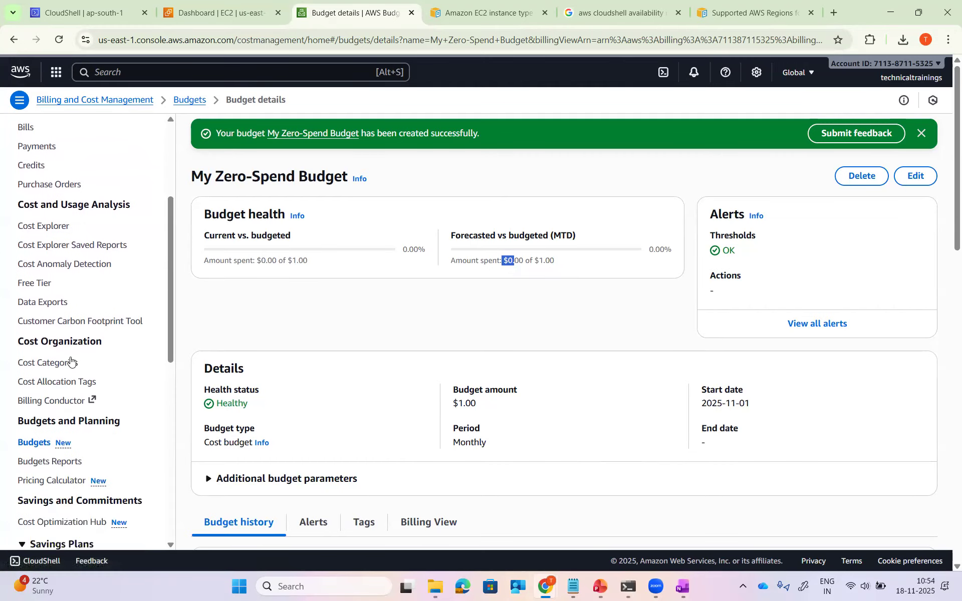
Start another budget with the Monthly cost budget template, keeping the name My Monthly Cost Budget
click(33, 322)
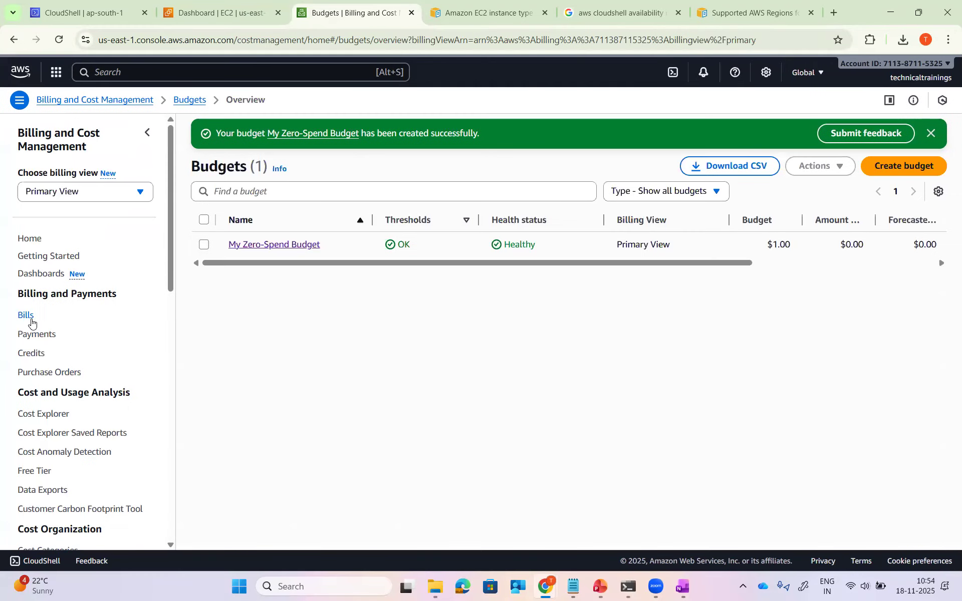
click(897, 167)
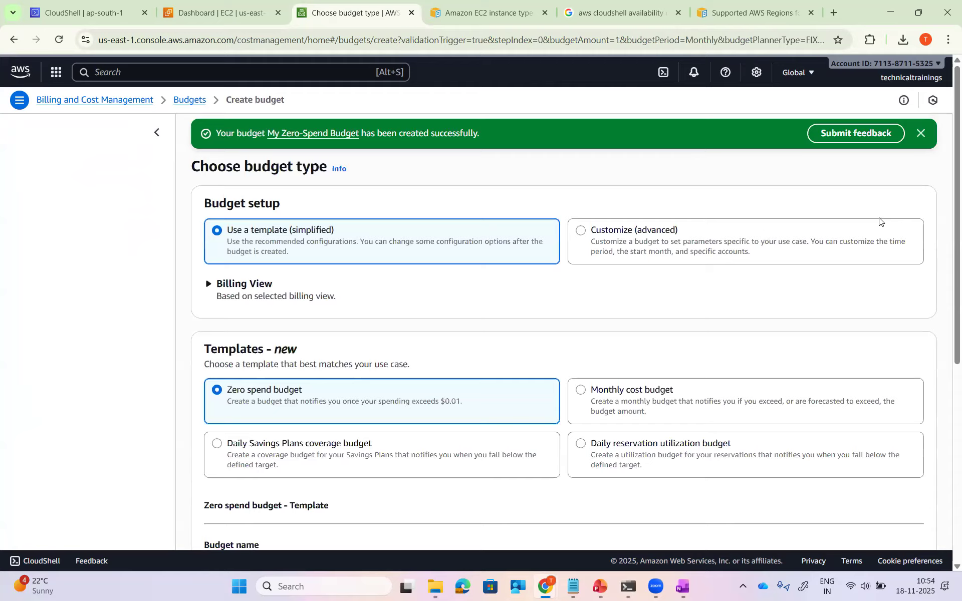
click(624, 390)
scroll(702, 335, down, 4)
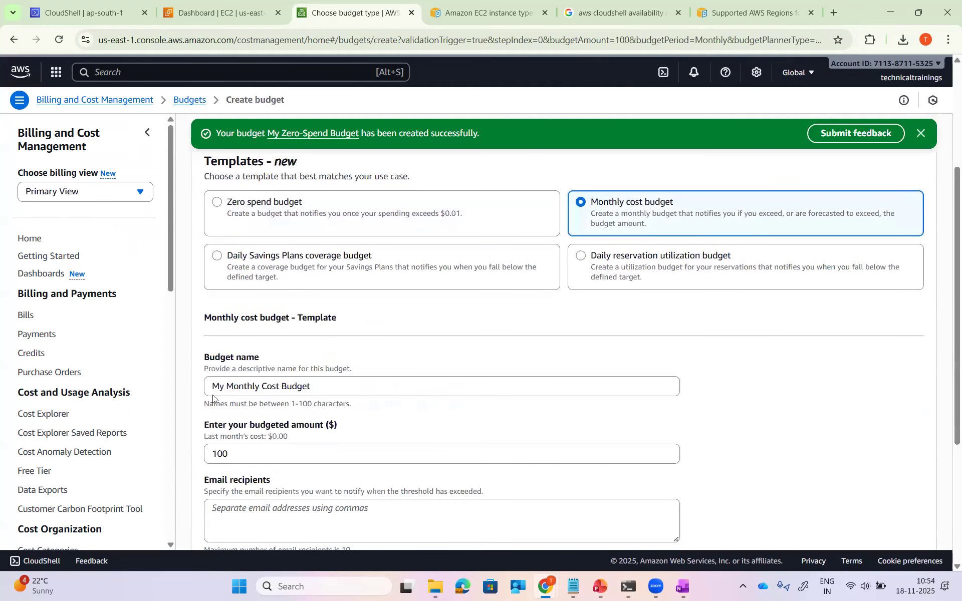
drag(233, 387, 302, 387)
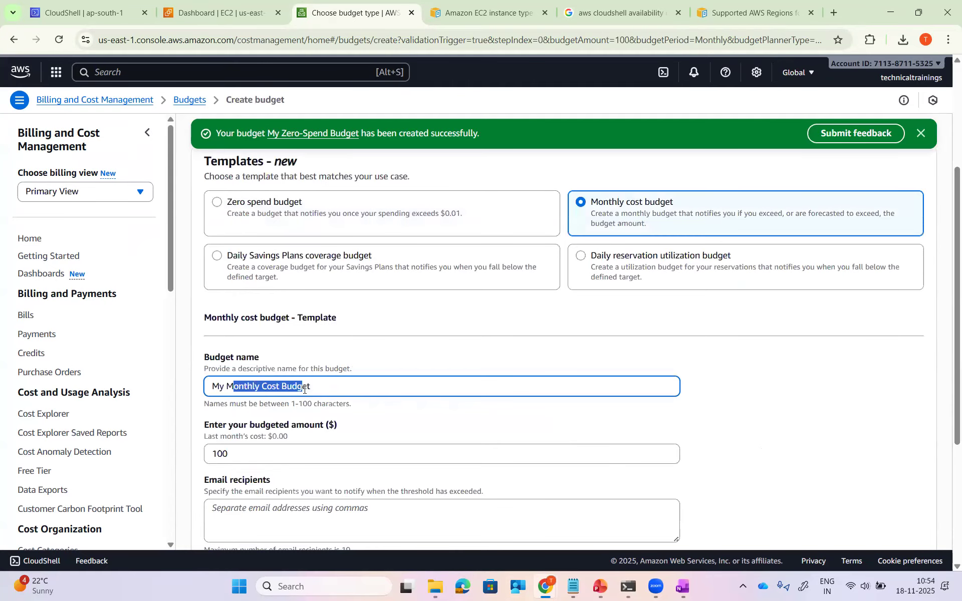
click(804, 394)
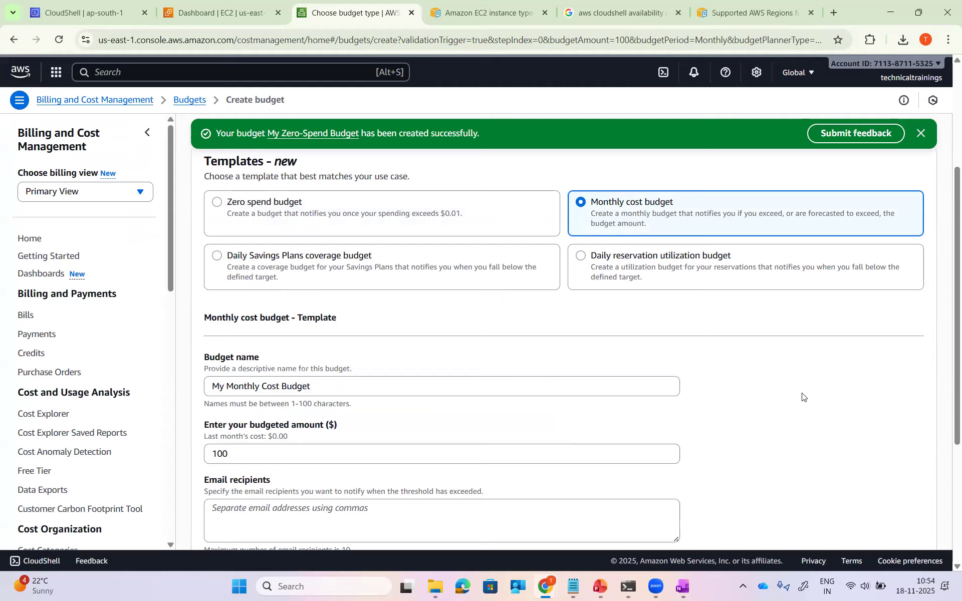
scroll(801, 391, down, 3)
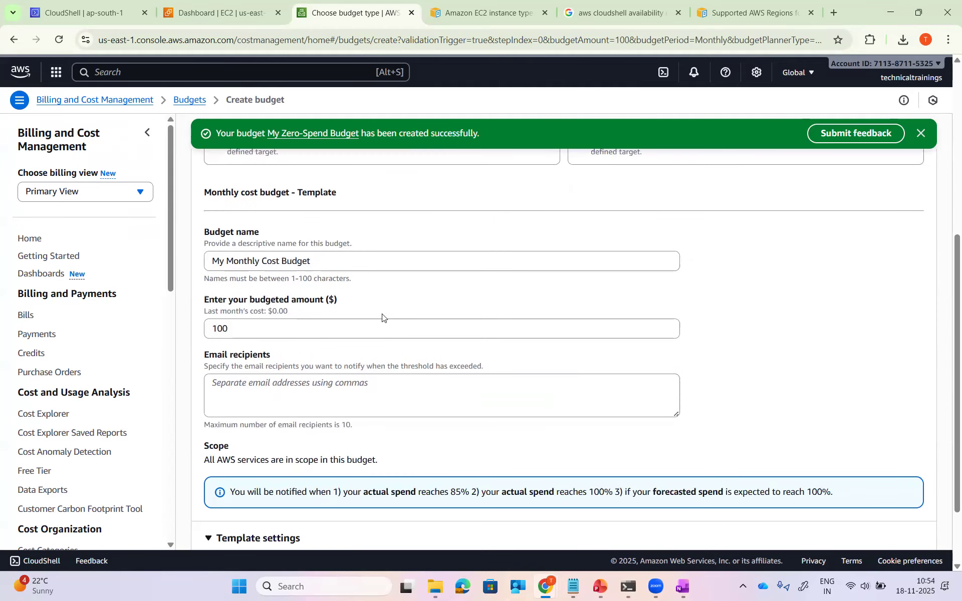
Set the monthly budgeted amount to $10 and enter the notification e-mail address as the recipient
click(241, 328)
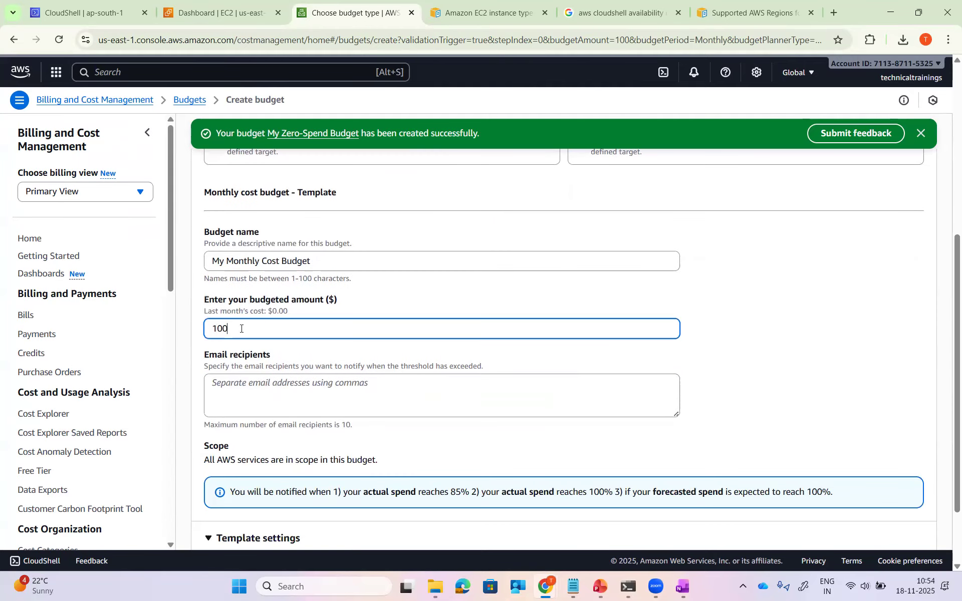
key(BackSpace)
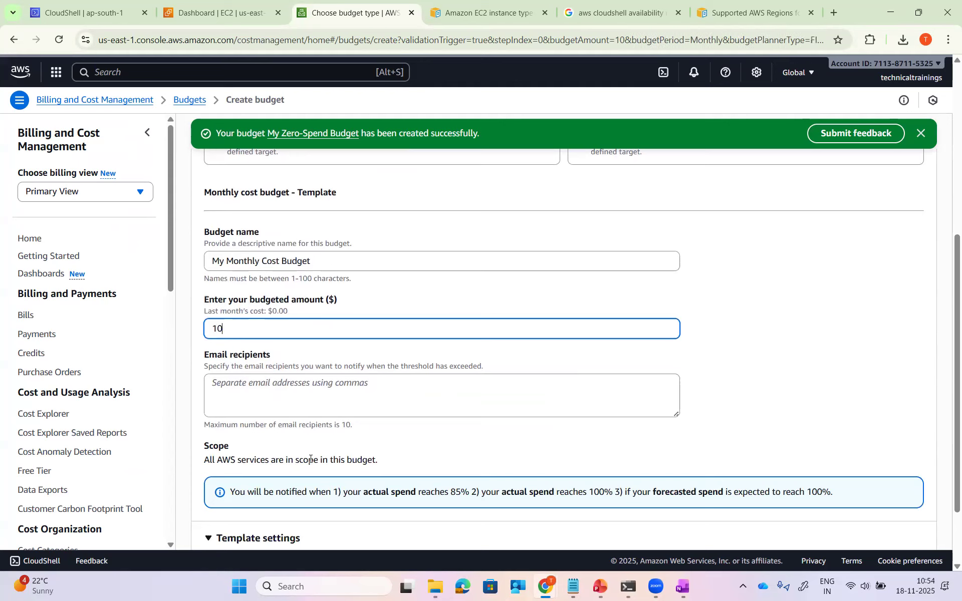
click(289, 407)
text(cha)
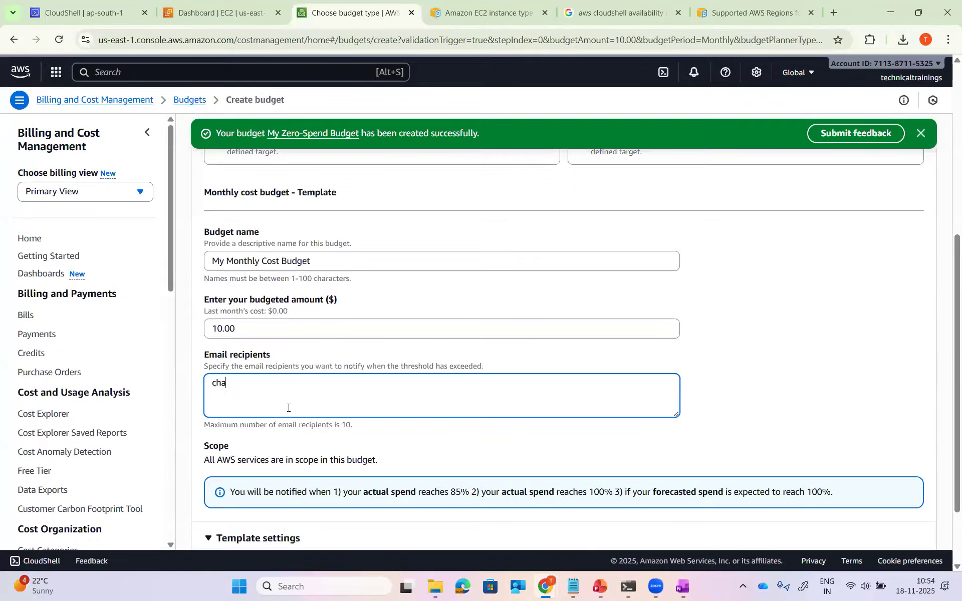
text(ndra@example.com)
scroll(335, 386, down, 1)
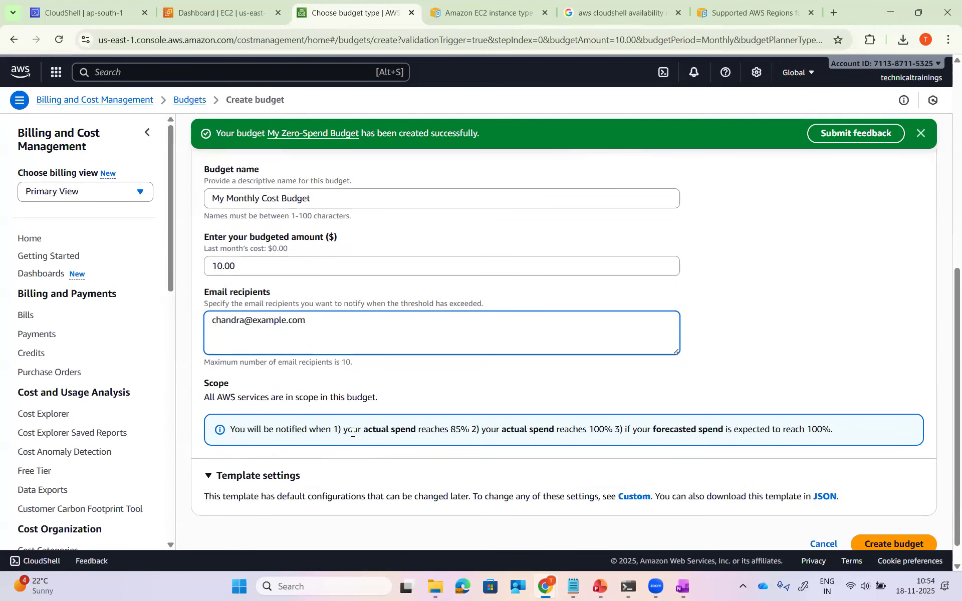
Review the actual and forecasted spend notification thresholds and create the monthly cost budget
click(398, 439)
drag(348, 430, 472, 430)
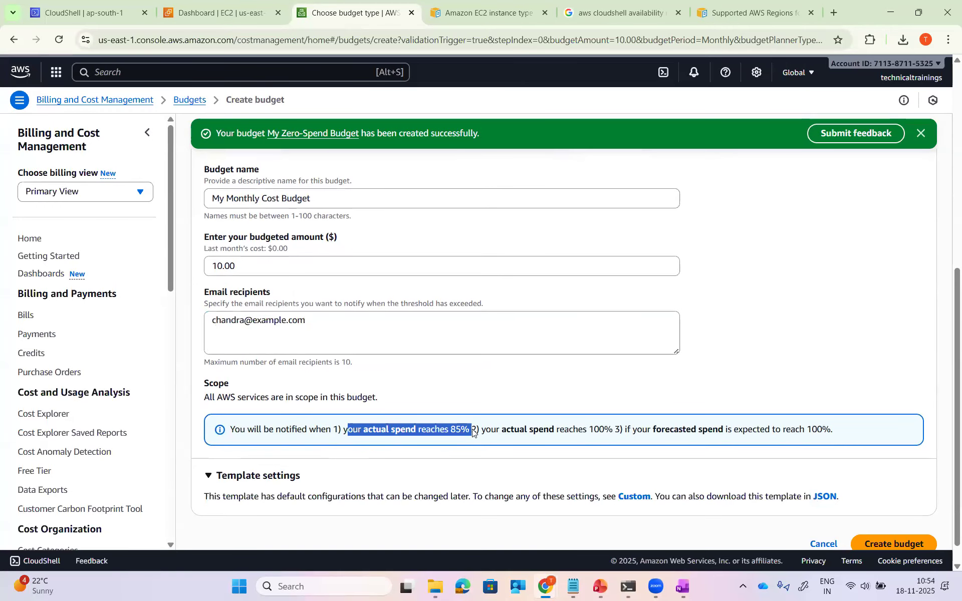
click(472, 430)
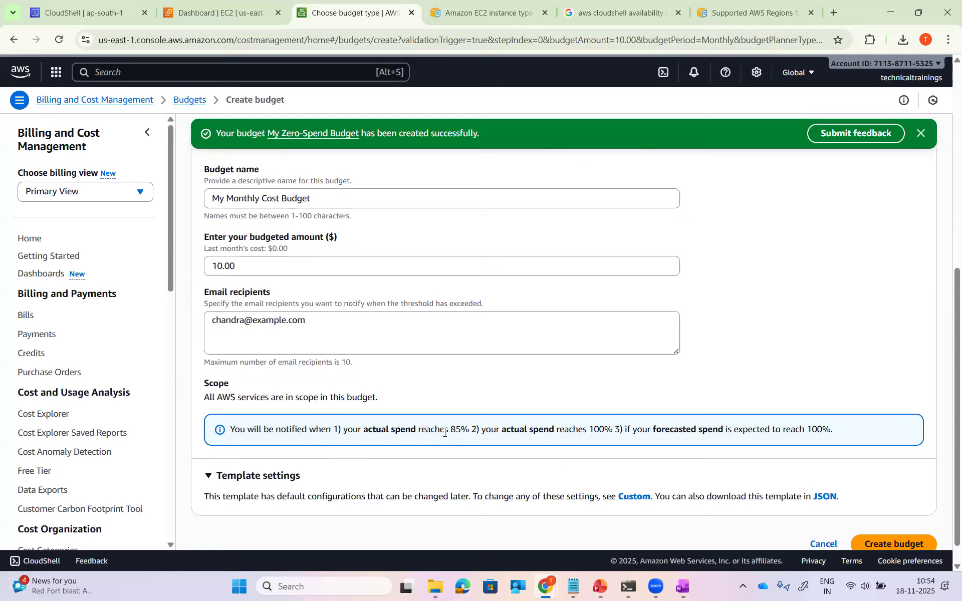
drag(507, 429, 608, 426)
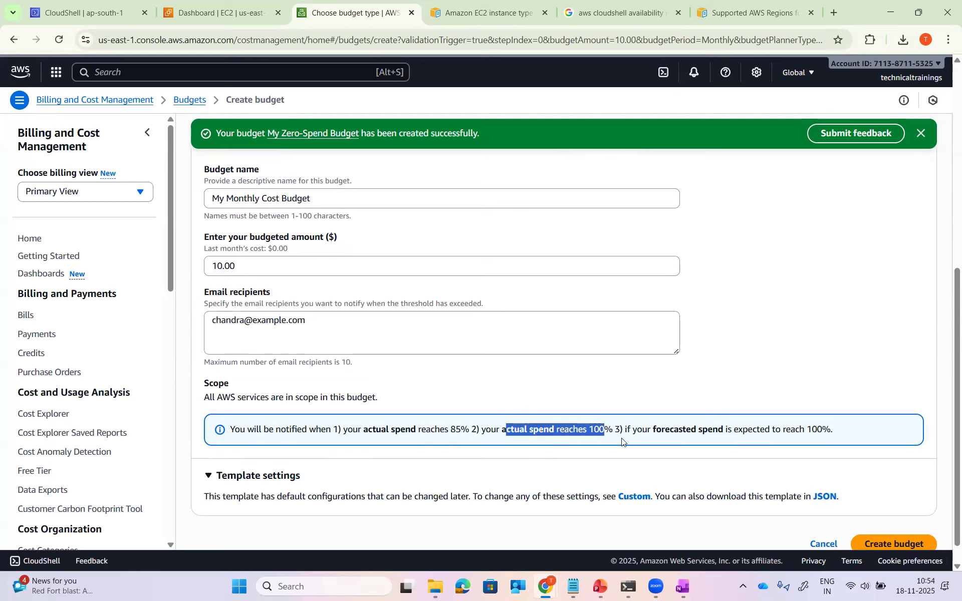
click(622, 441)
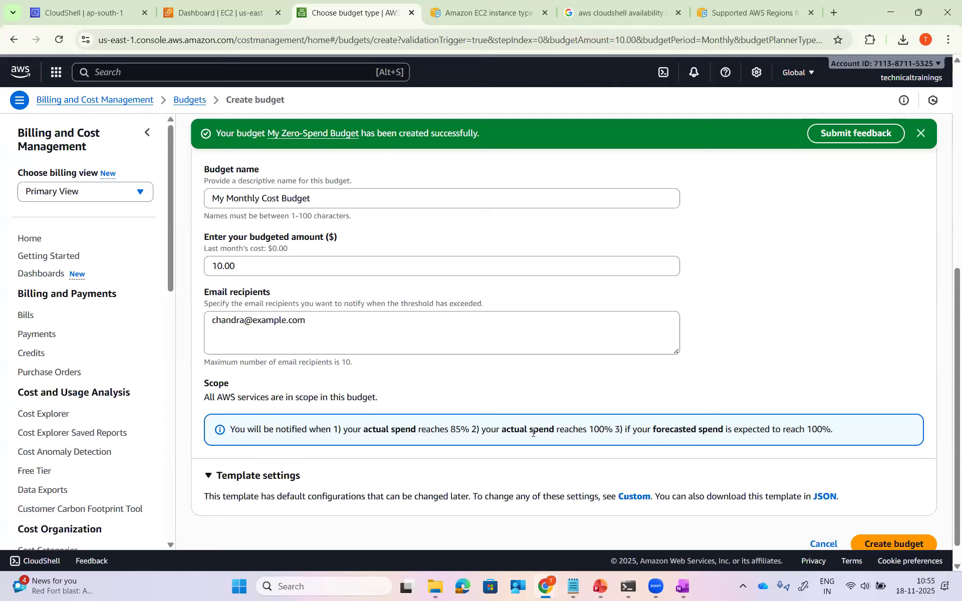
scroll(896, 525, down, 1)
click(896, 526)
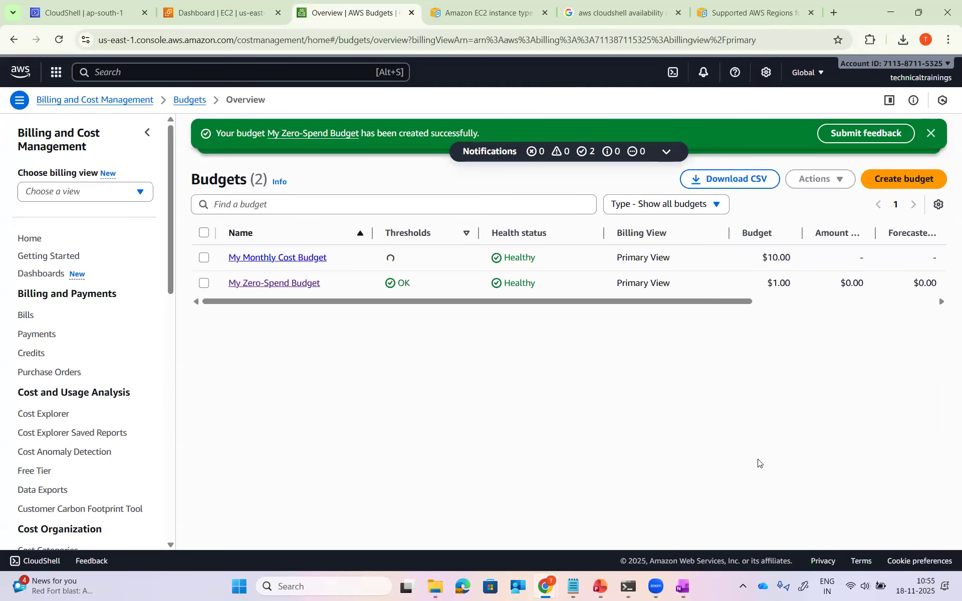
Start a customized cost budget and examine the period, renewal type, start month, budgeting method and scope options
click(919, 179)
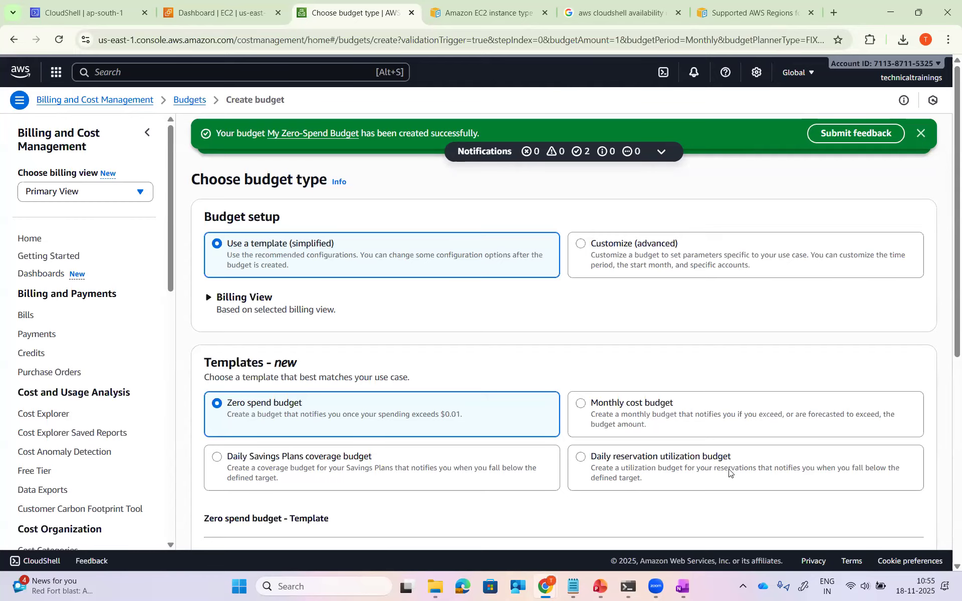
click(622, 255)
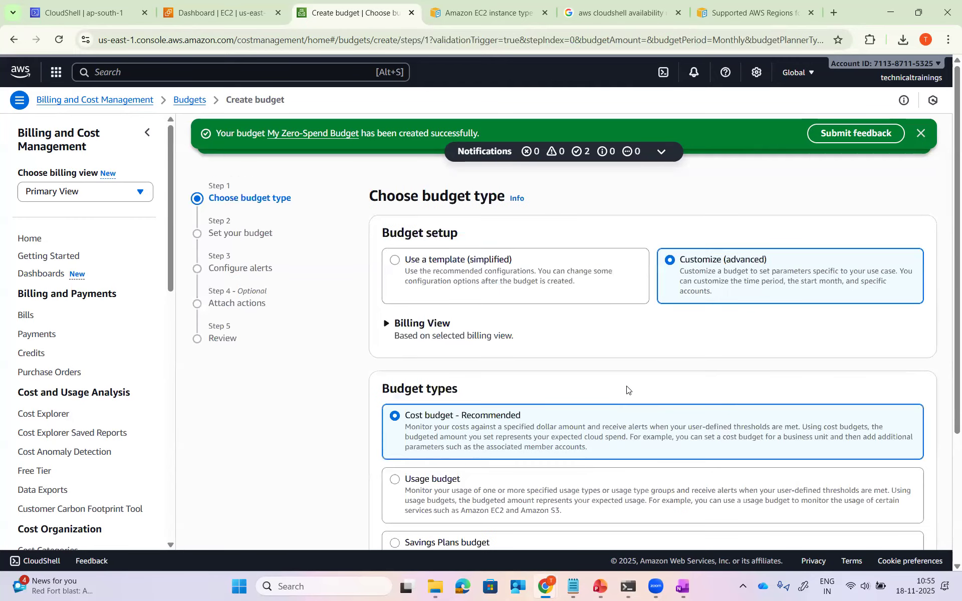
scroll(628, 389, down, 2)
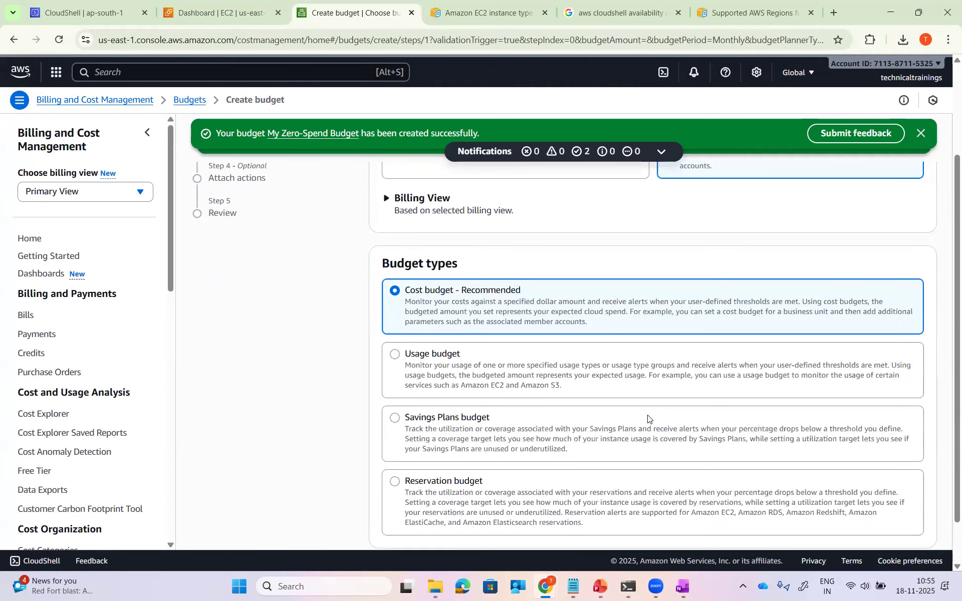
scroll(648, 419, down, 1)
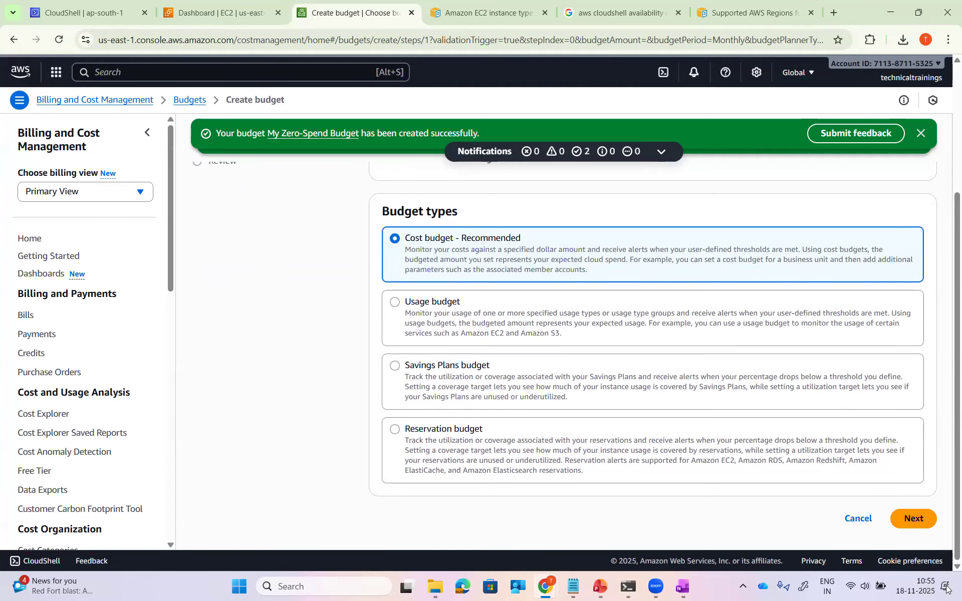
click(913, 519)
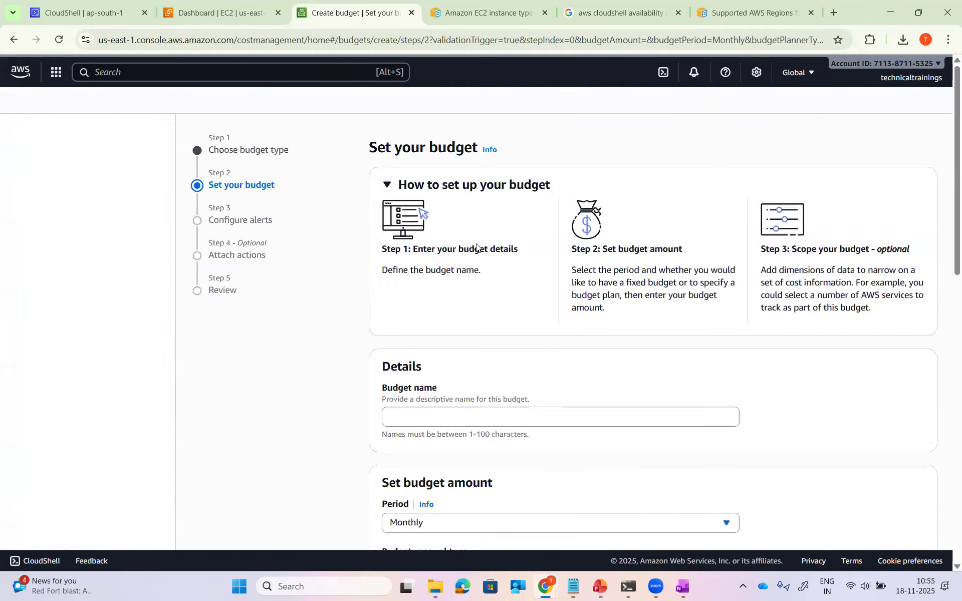
scroll(350, 300, down, 3)
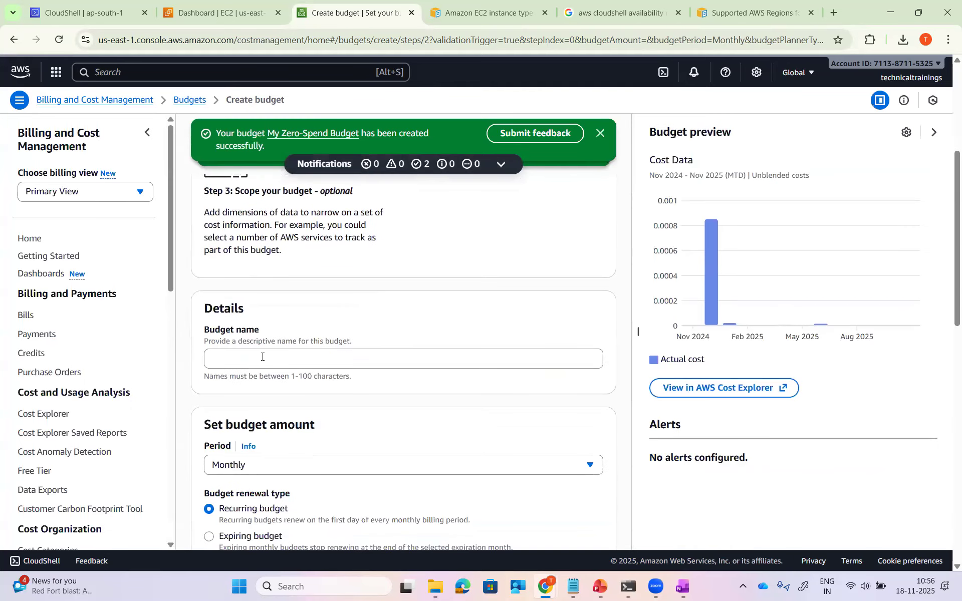
scroll(262, 356, down, 1)
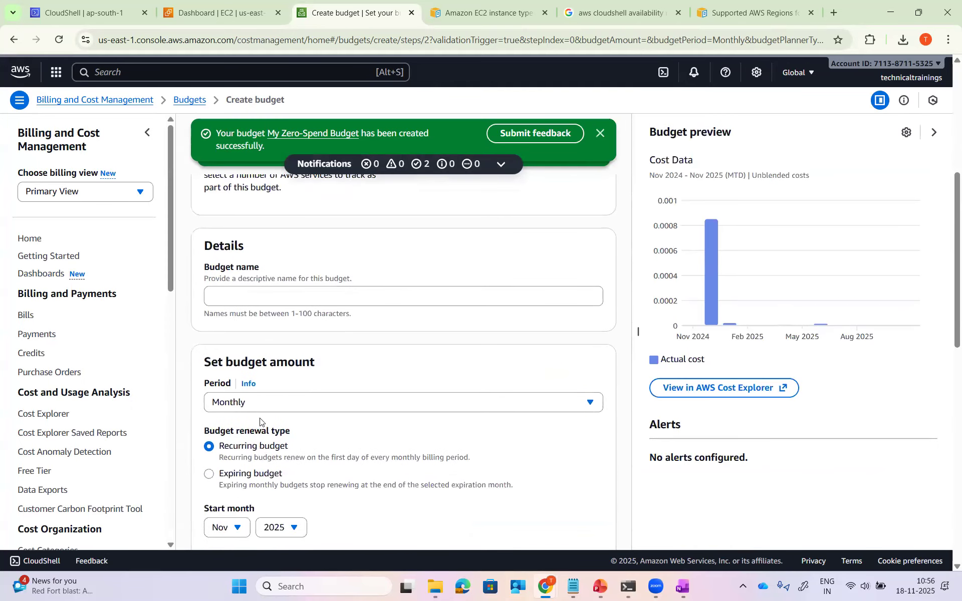
scroll(290, 415, down, 3)
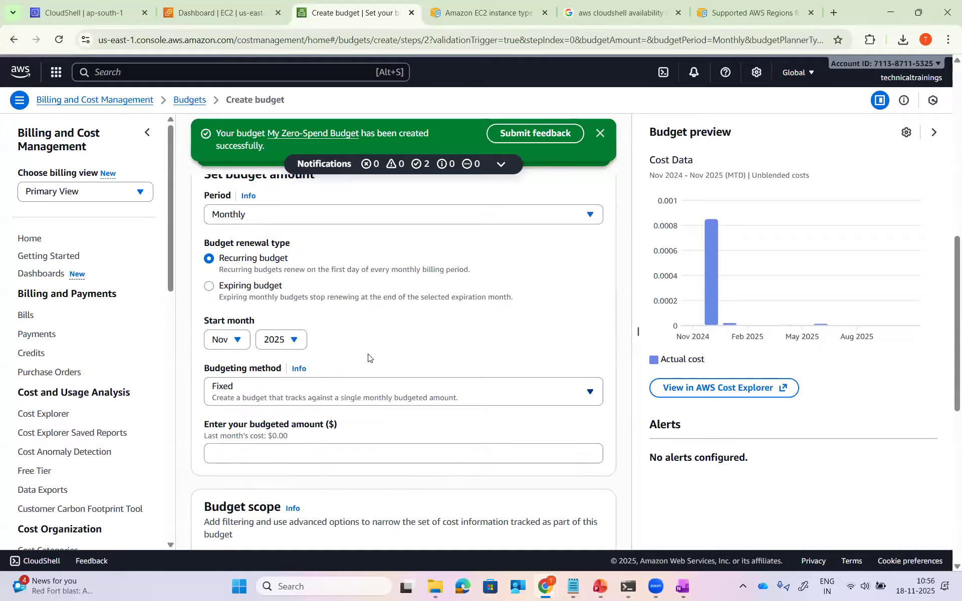
scroll(371, 356, down, 2)
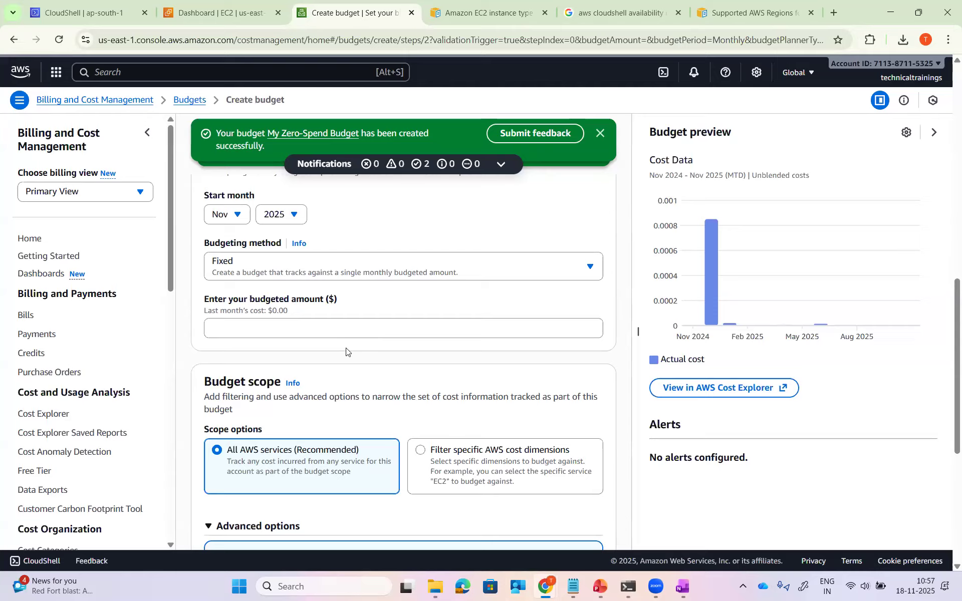
Return to the budgets list, open My Monthly Cost Budget and review its details and history
scroll(112, 279, down, 5)
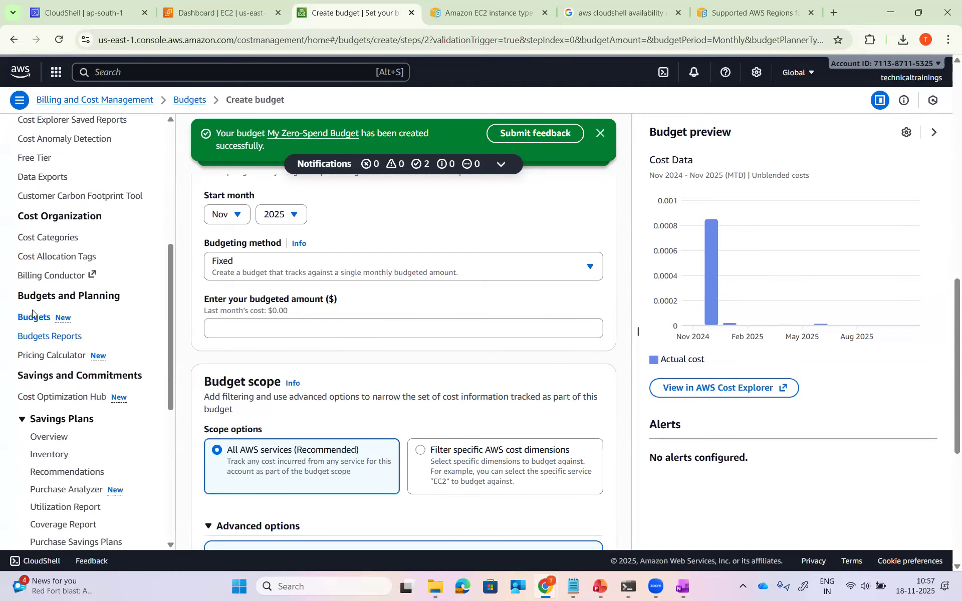
click(32, 316)
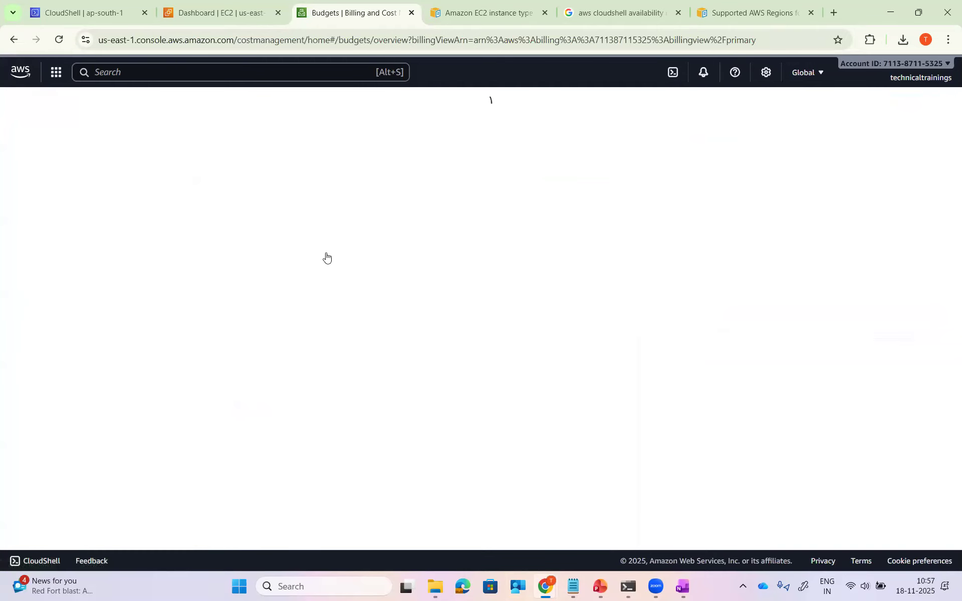
click(283, 258)
scroll(393, 401, down, 3)
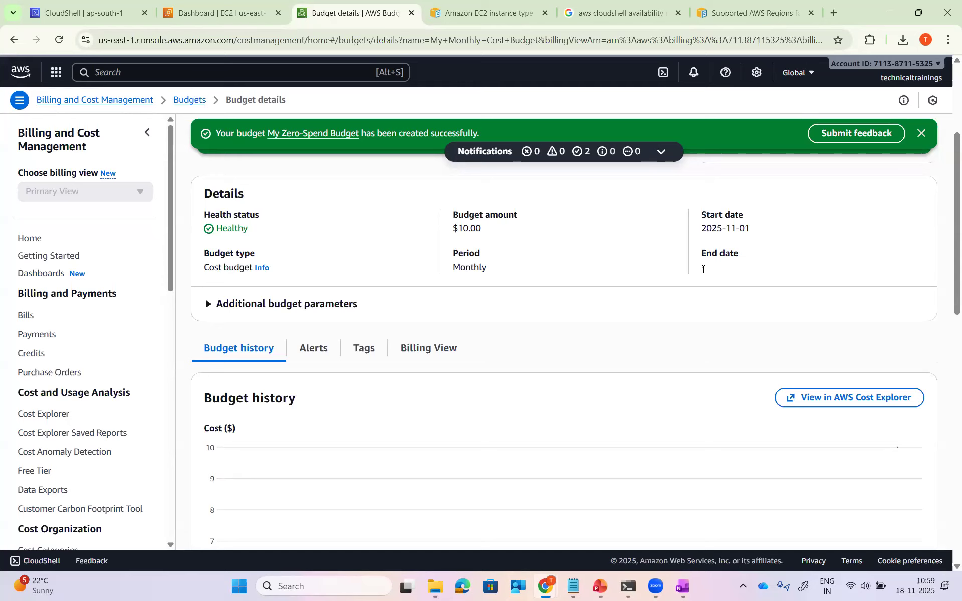
Switch to the EC2 dashboard and close the CloudShell pane
click(228, 12)
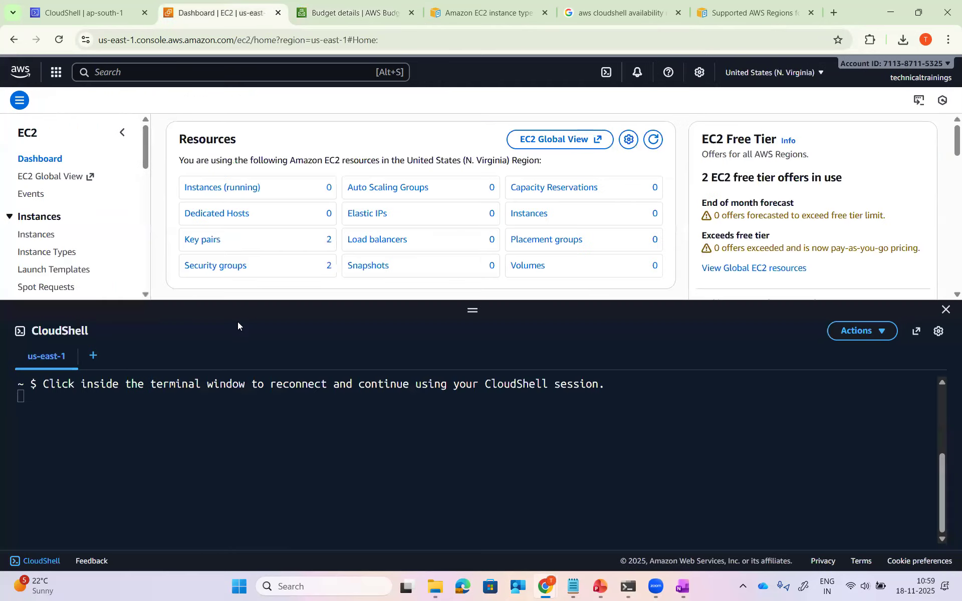
click(946, 312)
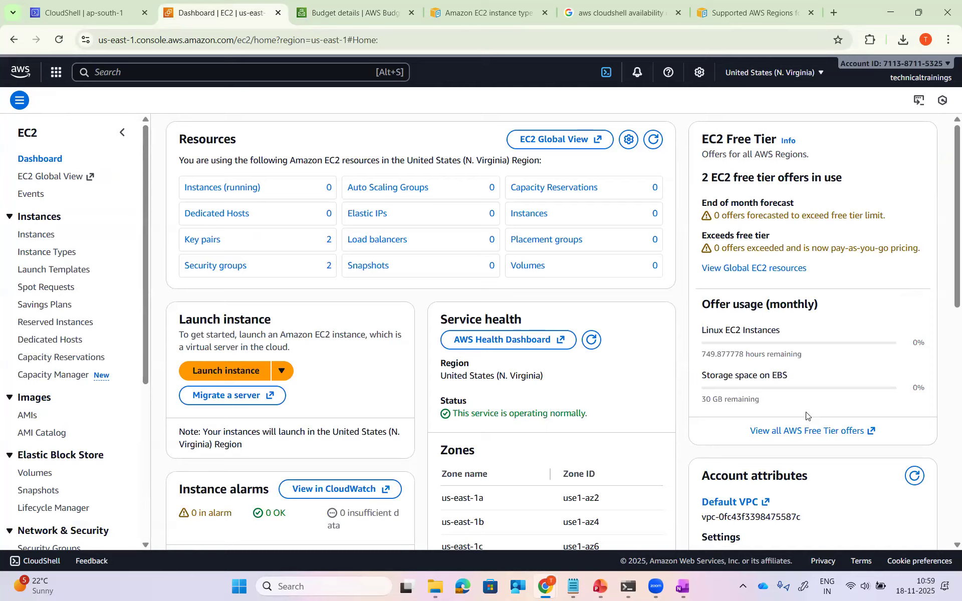
Switch to the AWS training presentation in PowerPoint and start the slide show from slide 2
click(598, 588)
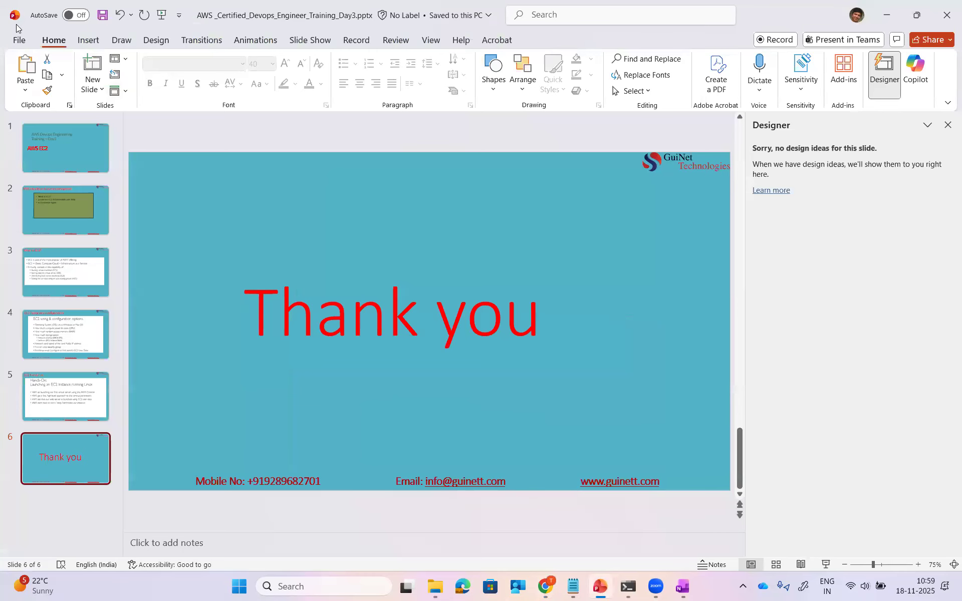
click(47, 203)
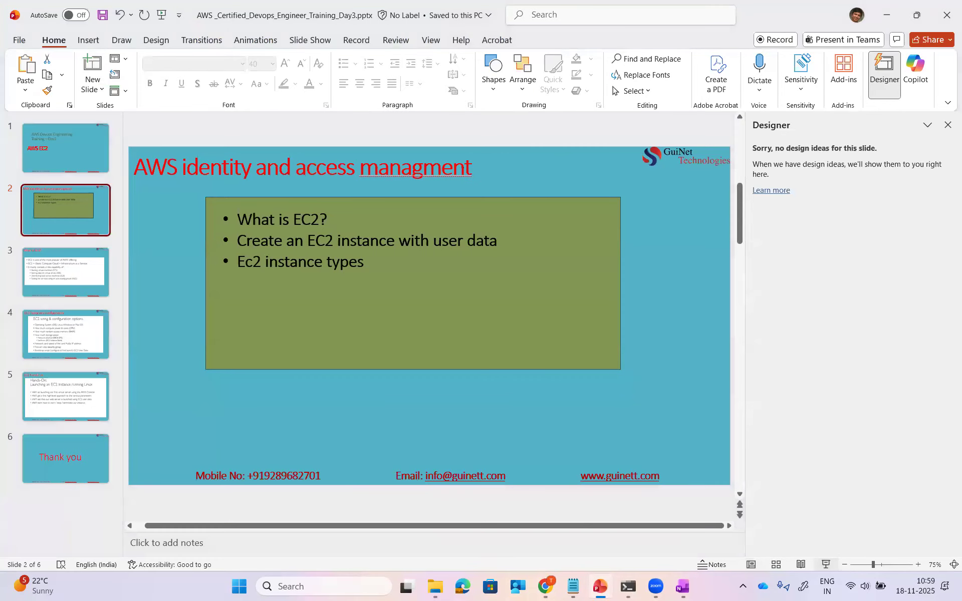
key(shift+F5)
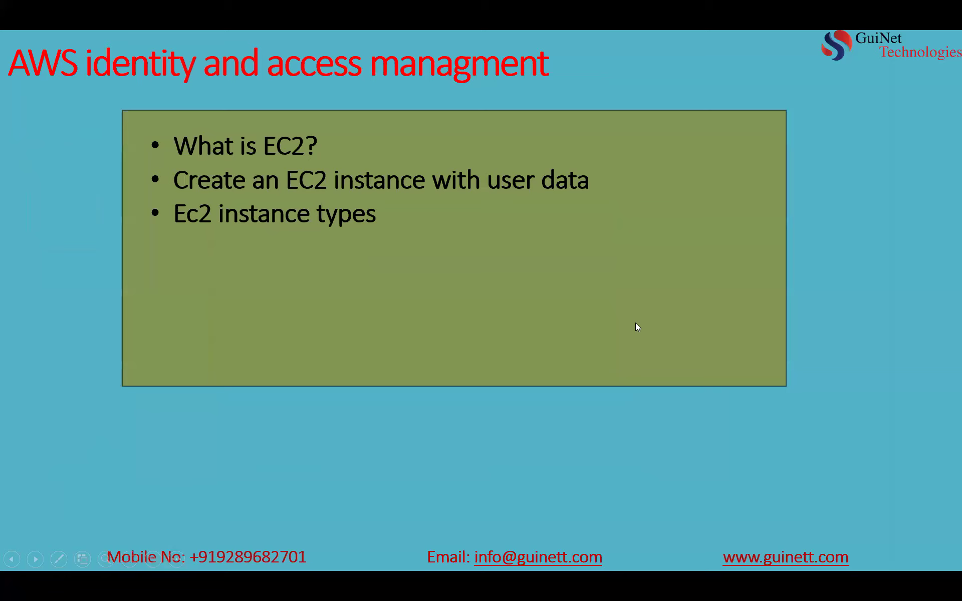